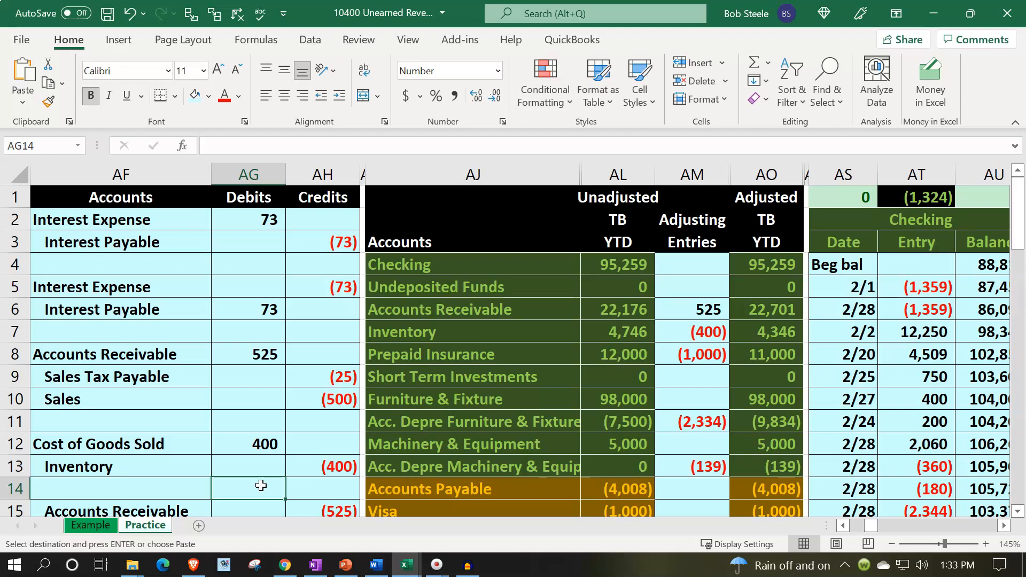
Examine the Unearned Revenue row across the unadjusted, adjusting and adjusted columns of the Example sheet's trial balance
click(128, 526)
click(103, 525)
click(103, 525)
scroll(235, 453, down, 3)
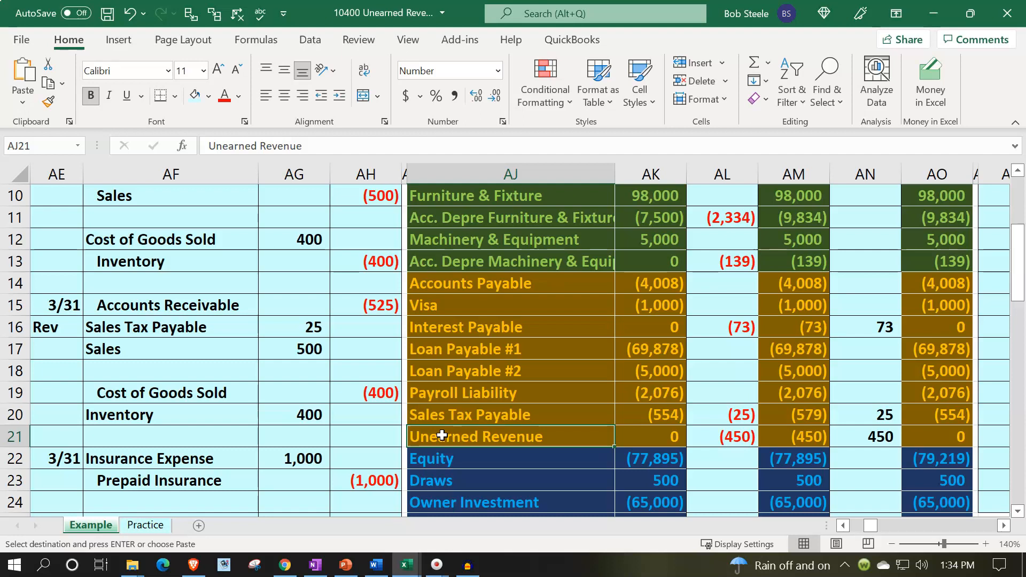
scroll(442, 436, down, 1)
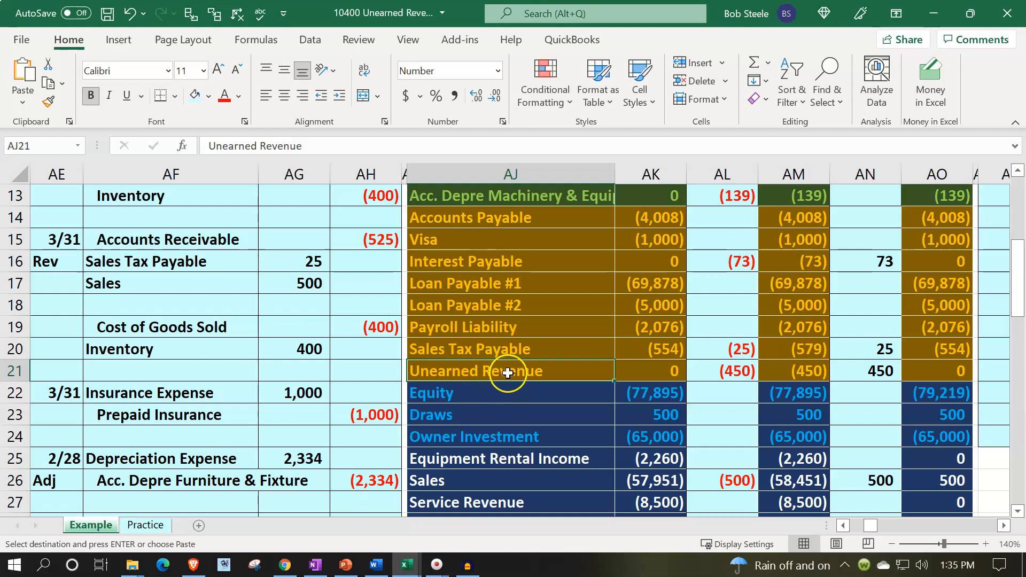
drag(515, 366, 773, 378)
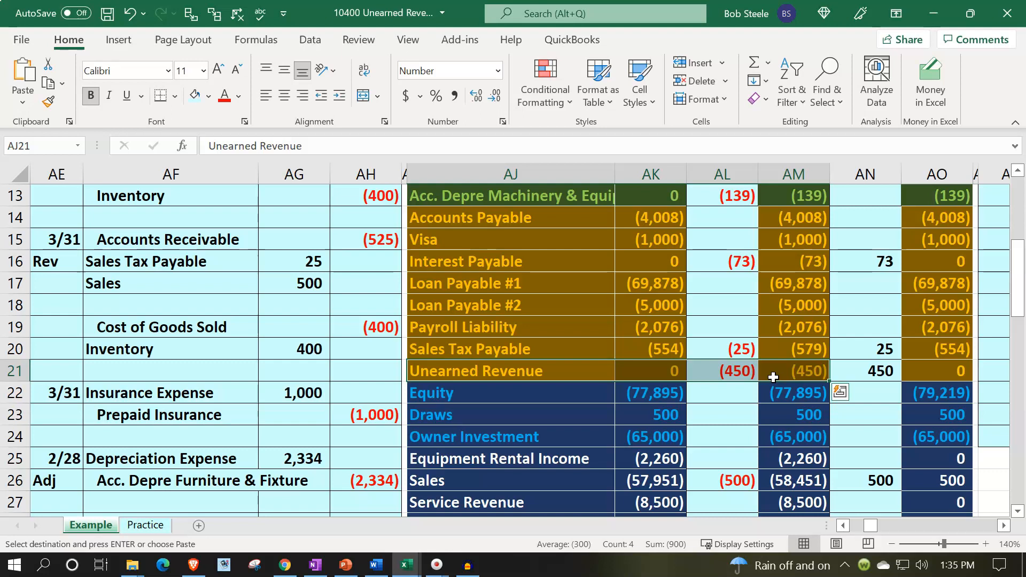
scroll(774, 377, down, 2)
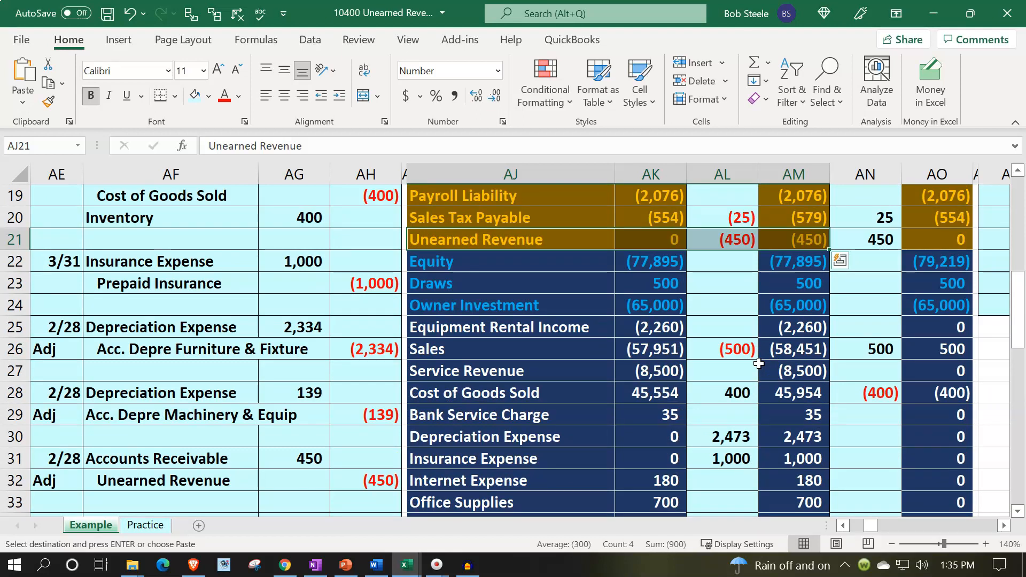
click(793, 241)
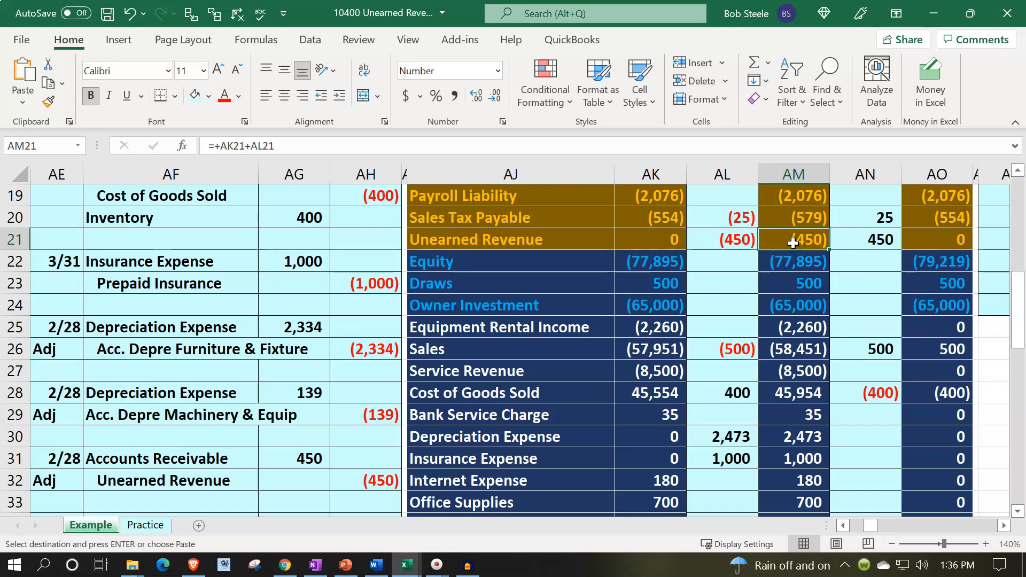
click(579, 234)
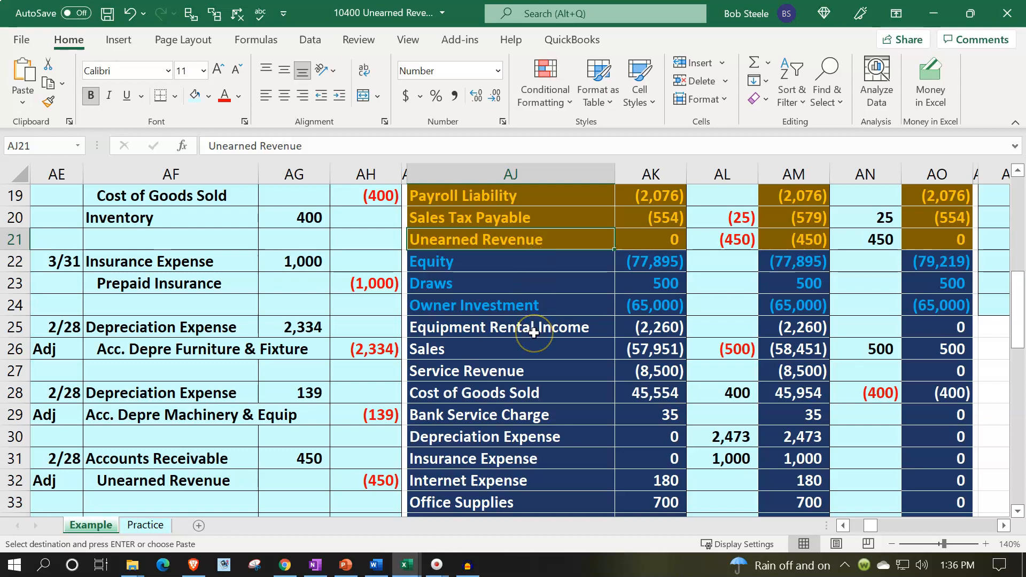
Compare the Accounts Receivable and Unearned Revenue rows in the Example sheet's trial balance
scroll(534, 333, up, 5)
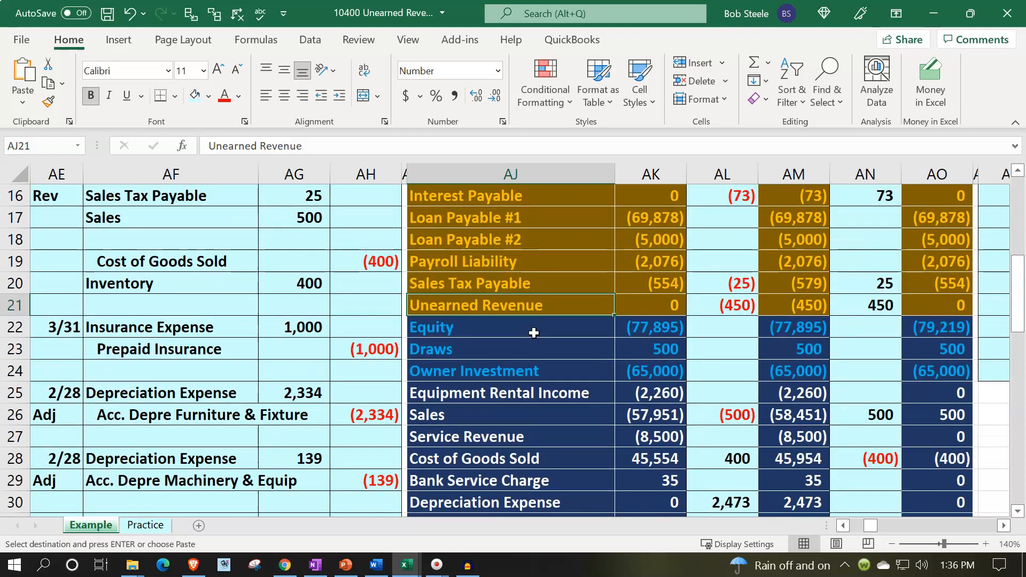
scroll(533, 332, up, 2)
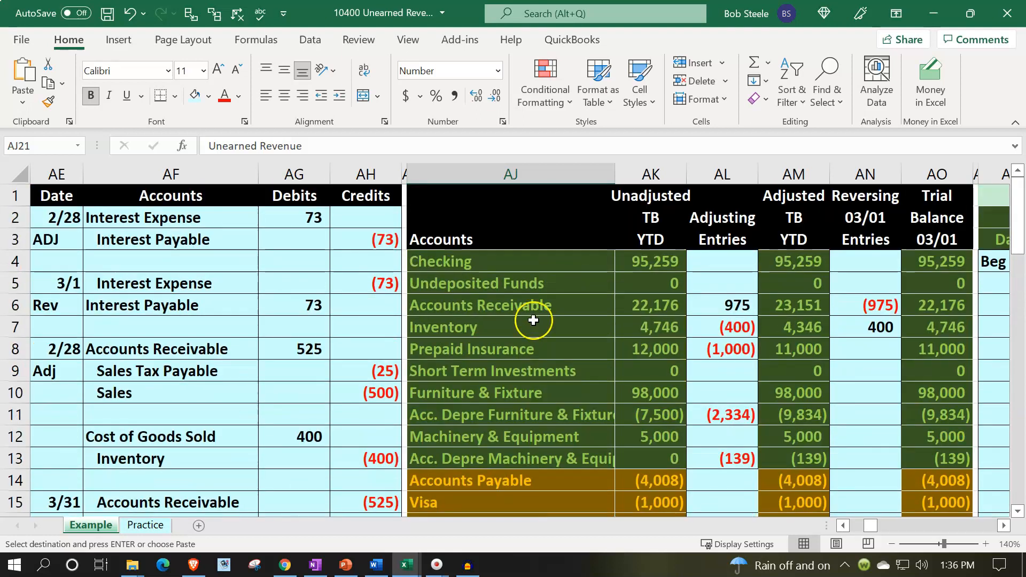
drag(532, 305, 697, 306)
drag(783, 302, 783, 301)
key(ctrl+v)
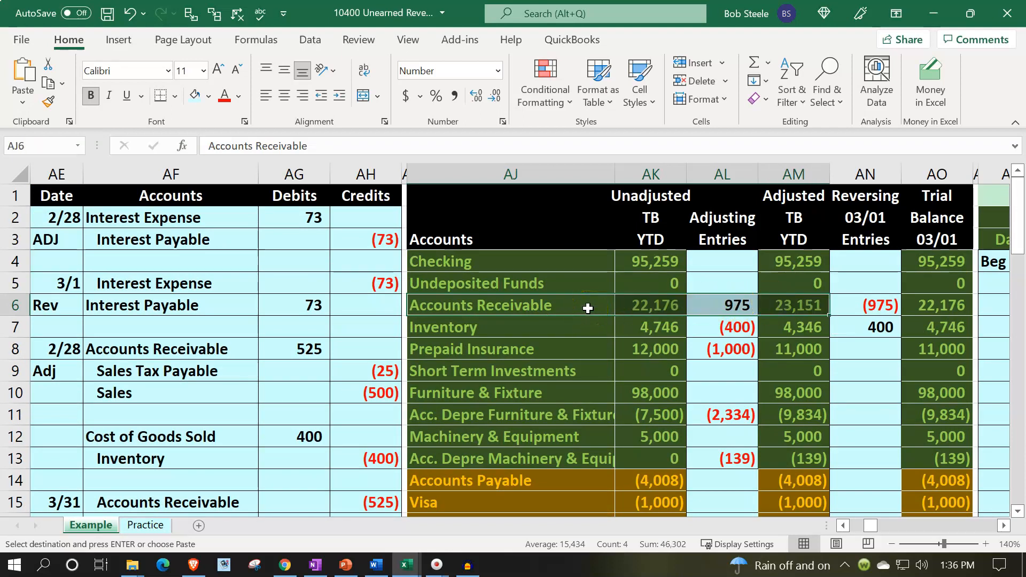
click(778, 302)
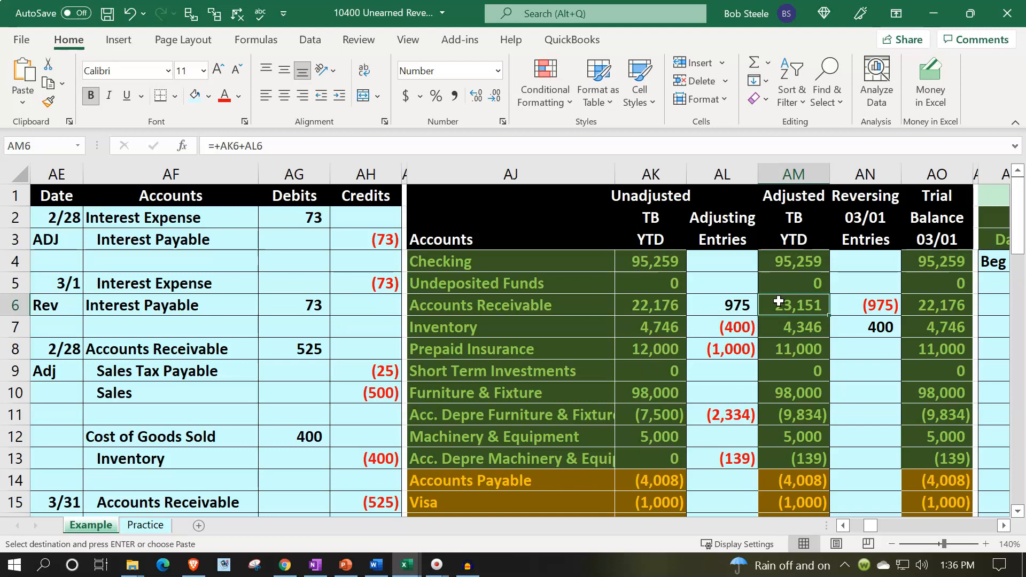
scroll(778, 302, down, 3)
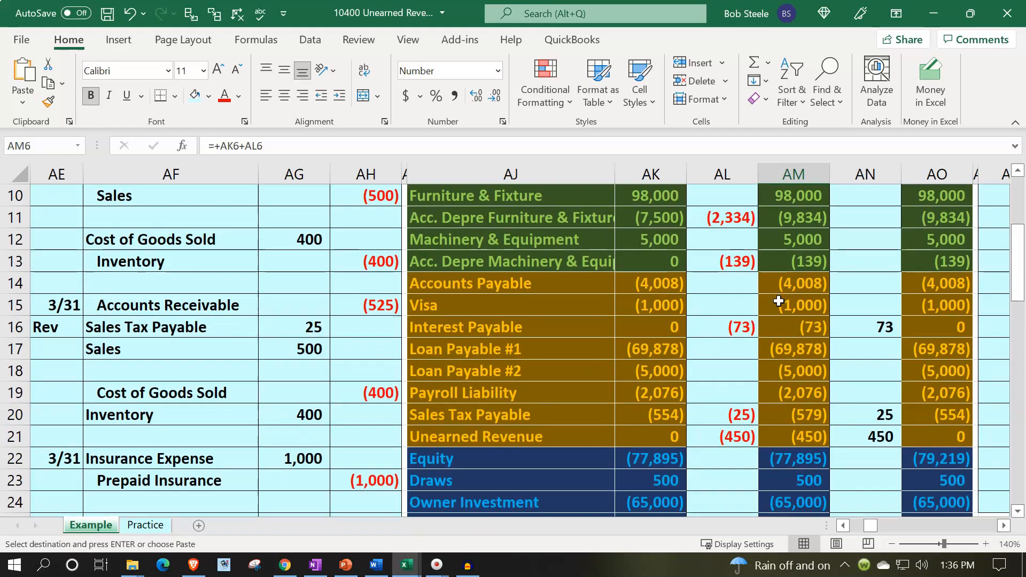
click(584, 430)
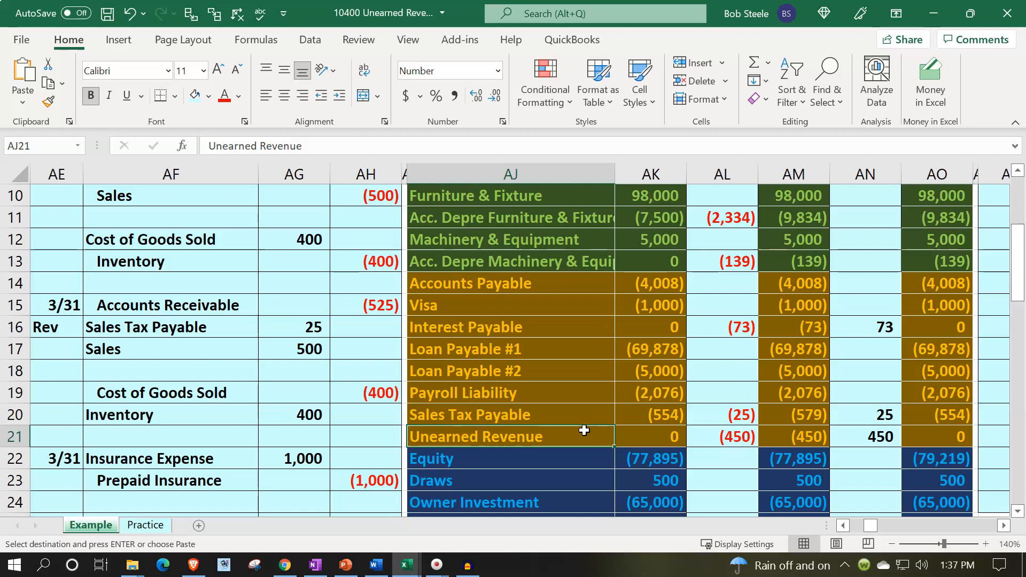
scroll(584, 430, up, 3)
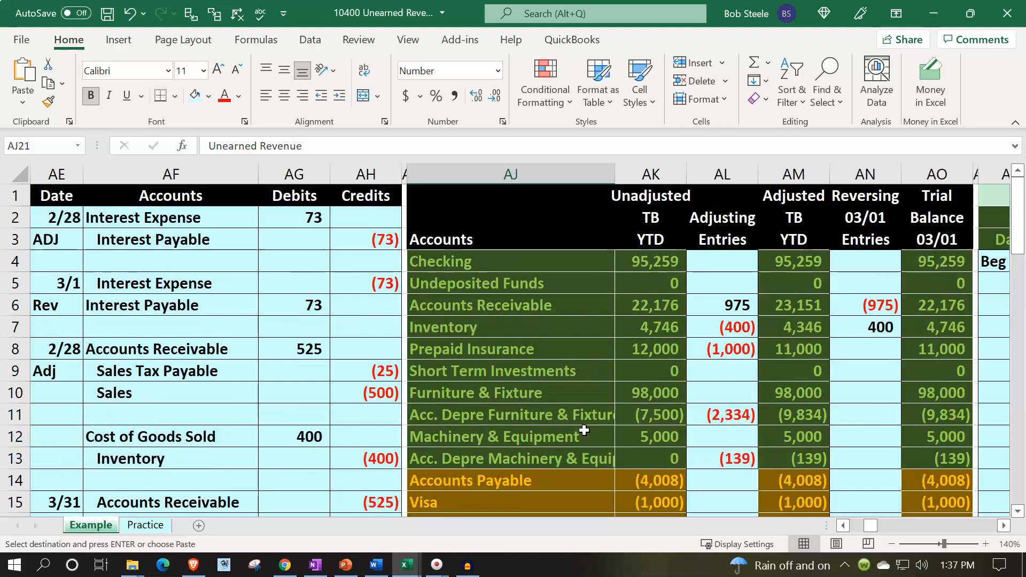
click(544, 310)
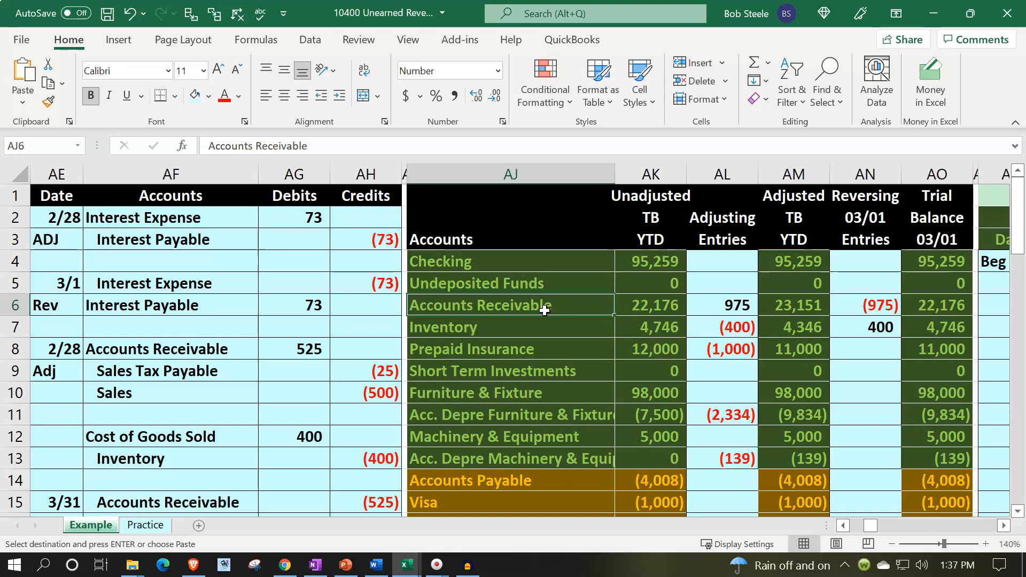
Examine the 2/25 entries for Smith Guitars and Eric Music in the Example sheet's AR Subsidiary Ledger
key(Right)
key(Right)
key(Right)
key(Right)
key(Right)
key(Right)
key(Right)
key(Right)
key(Right)
key(Right)
key(Right)
key(Right)
key(Right)
key(Right)
key(Right)
key(Right)
key(Right)
key(Right)
key(Right)
key(Right)
key(Right)
key(Right)
key(Right)
key(Right)
key(Right)
key(Right)
key(Right)
key(Right)
key(Right)
key(Right)
key(Right)
key(Right)
key(Right)
key(Right)
key(Right)
key(Right)
key(Right)
key(Right)
key(Right)
key(Right)
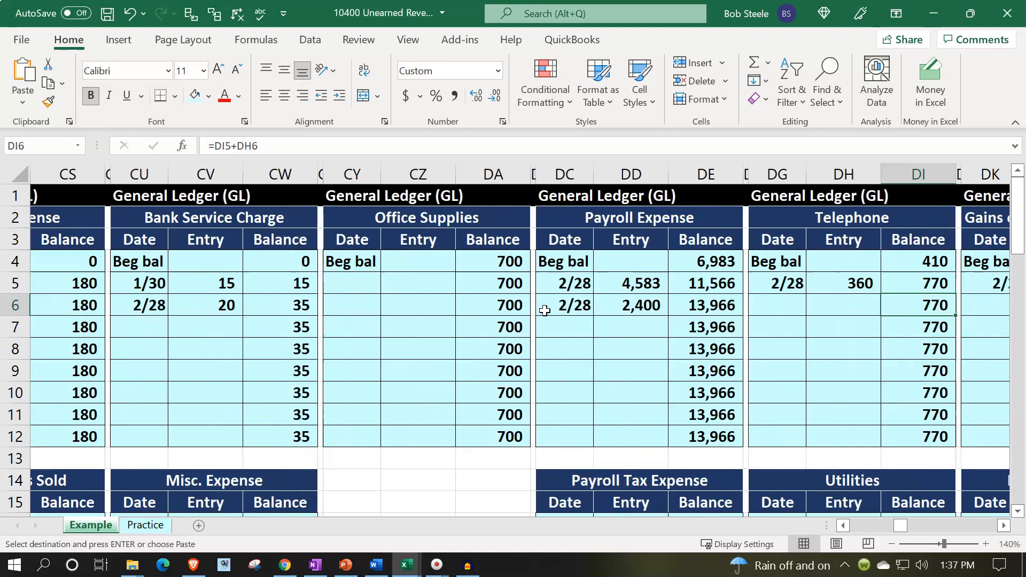
key(Right)
key(Right)
key(Right)
key(Right)
key(Right)
key(Right)
key(Right)
key(Right)
key(Right)
key(Right)
key(Right)
key(Right)
key(Right)
key(Right)
key(Right)
key(Right)
key(Right)
key(Right)
key(Right)
key(Right)
key(Left)
key(Left)
key(Left)
key(Left)
key(Left)
key(Left)
key(Left)
key(Left)
key(Left)
key(Left)
key(Left)
key(Left)
key(Left)
key(Left)
key(Left)
key(Left)
key(Left)
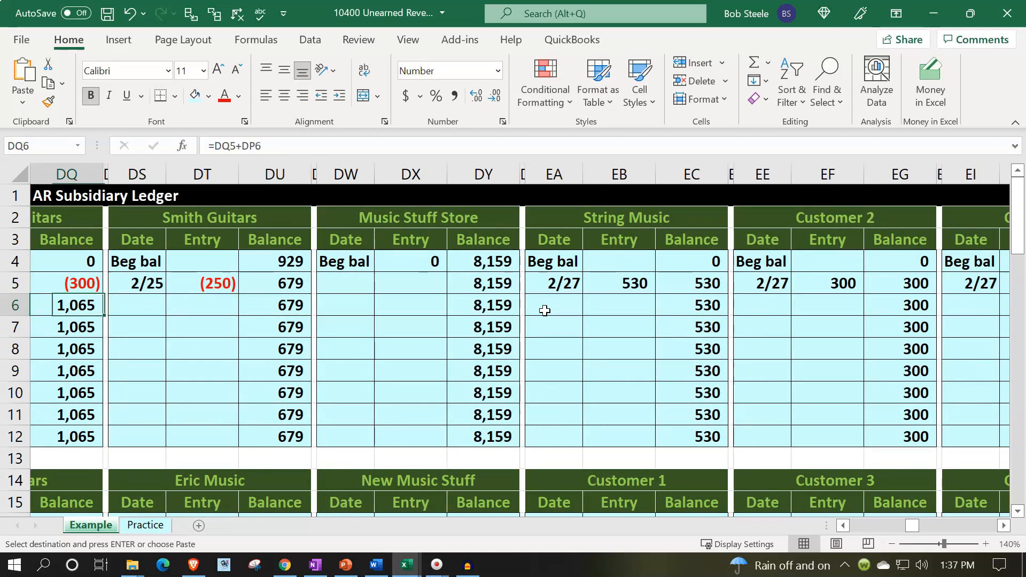
key(Left)
key(Left)
key(Left)
key(Left)
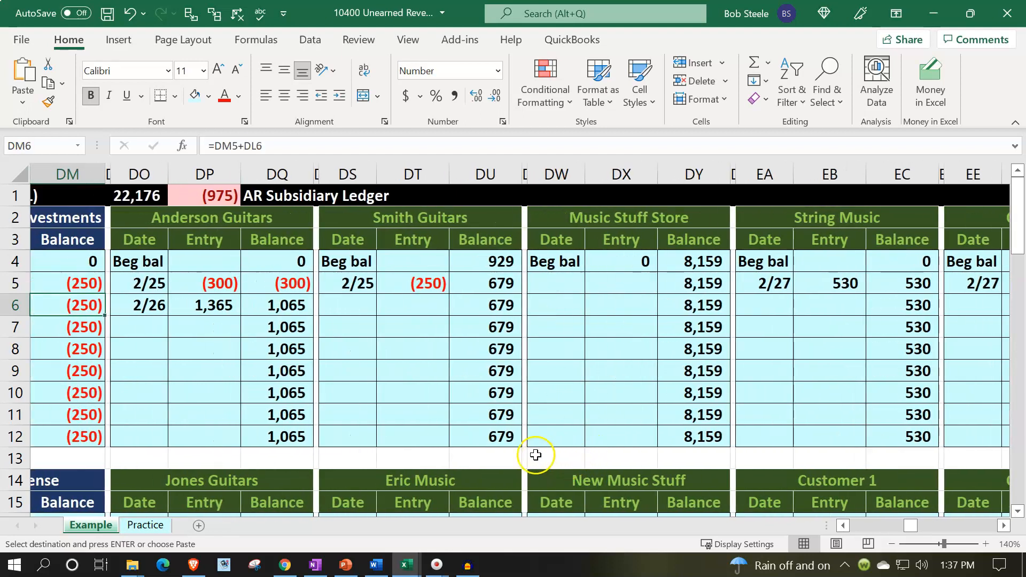
click(506, 442)
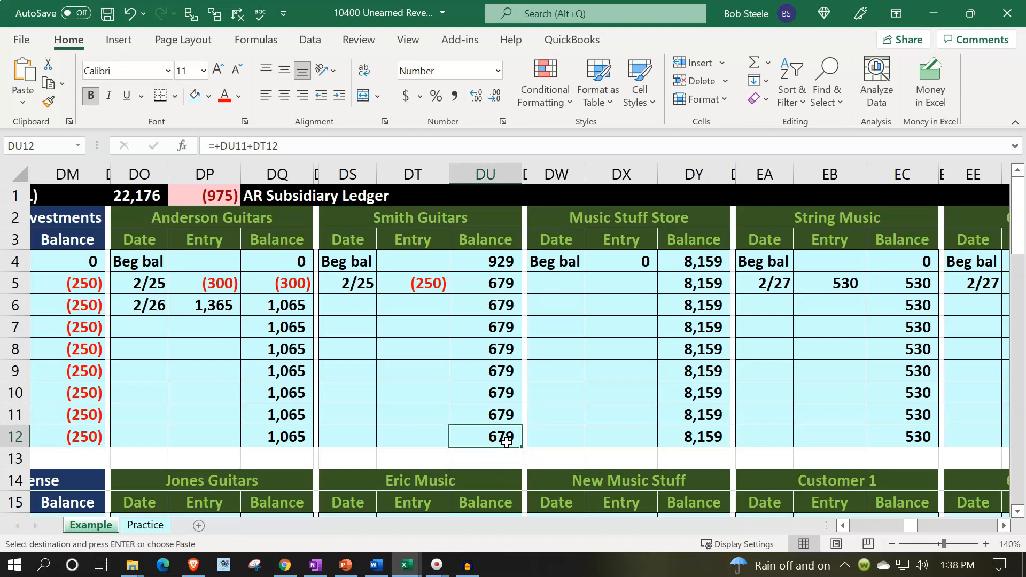
click(434, 287)
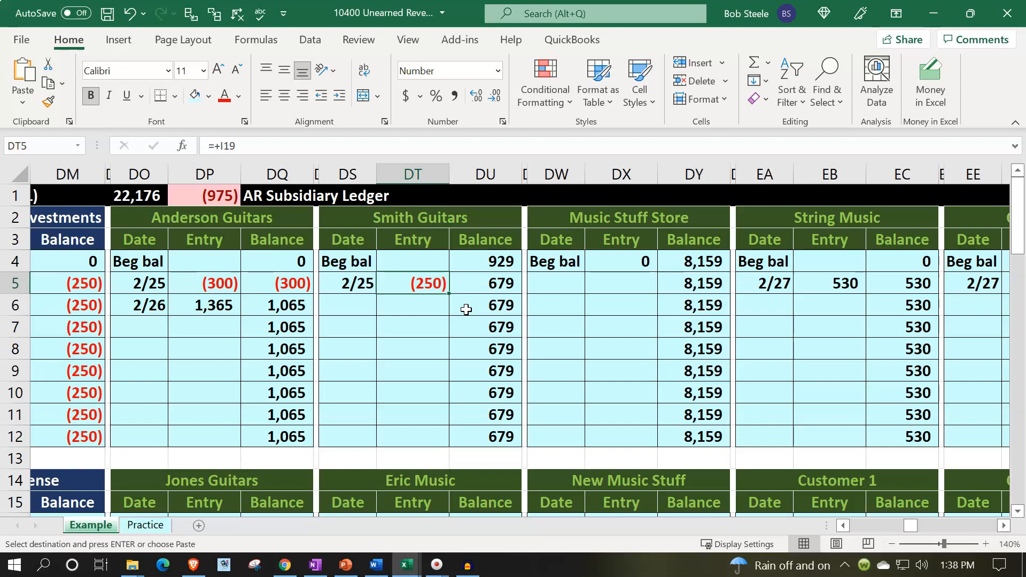
scroll(466, 309, down, 2)
click(438, 417)
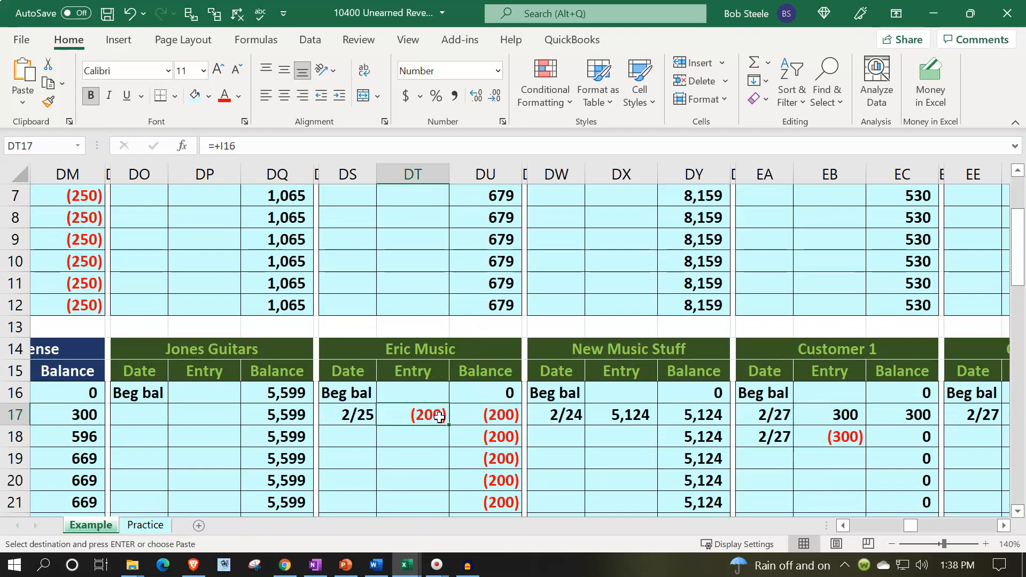
scroll(440, 418, up, 2)
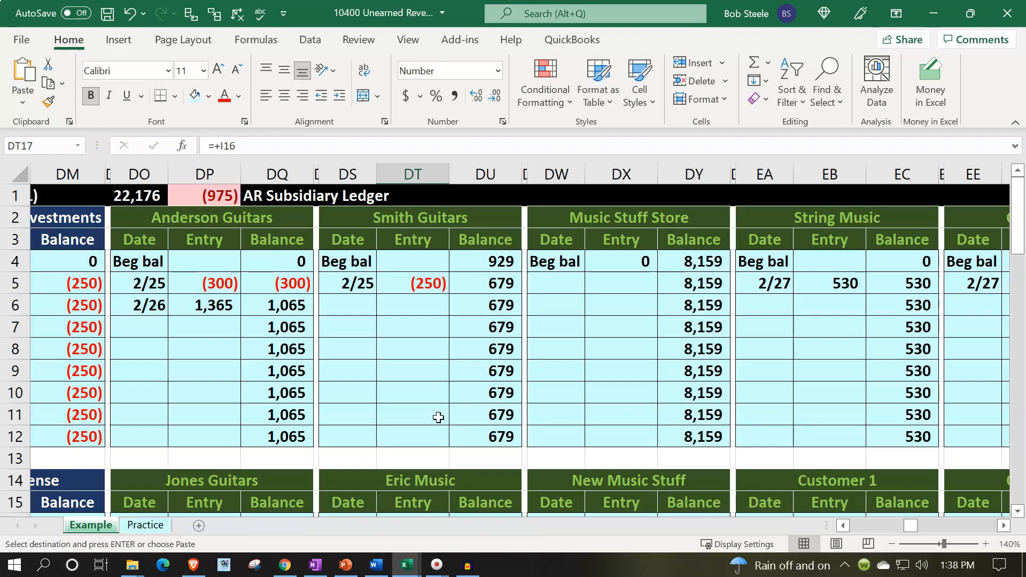
Review the Smith Guitars entry and compare the 2/25 and 2/26 entries in the Anderson Guitars ledger
click(428, 308)
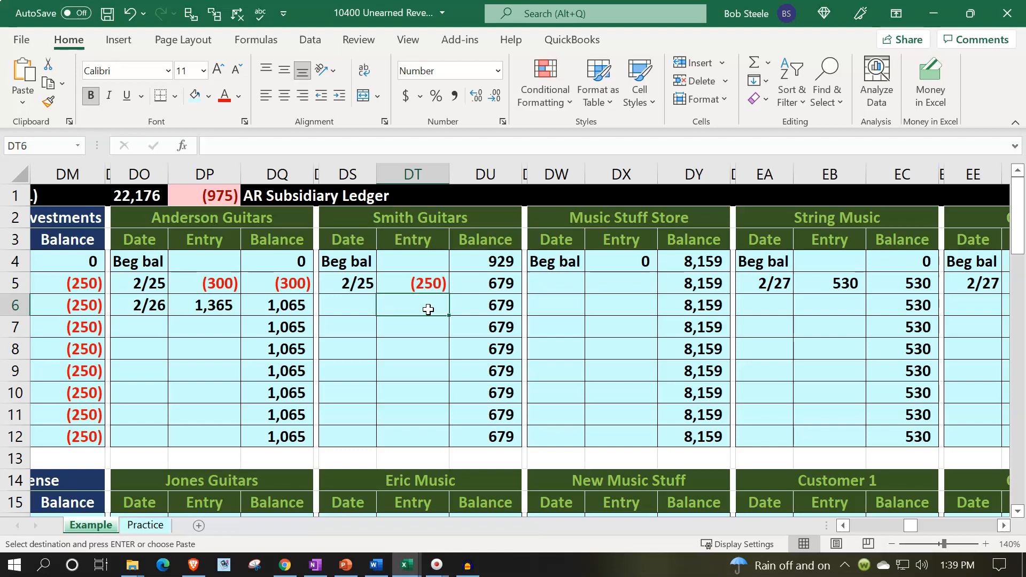
key(Up)
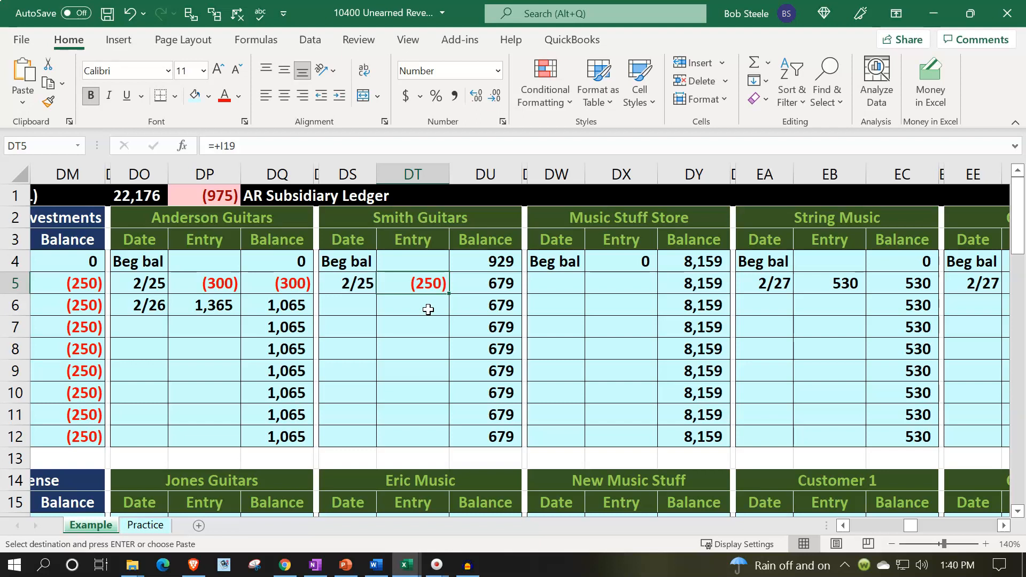
key(Left)
key(Left)
key(Left)
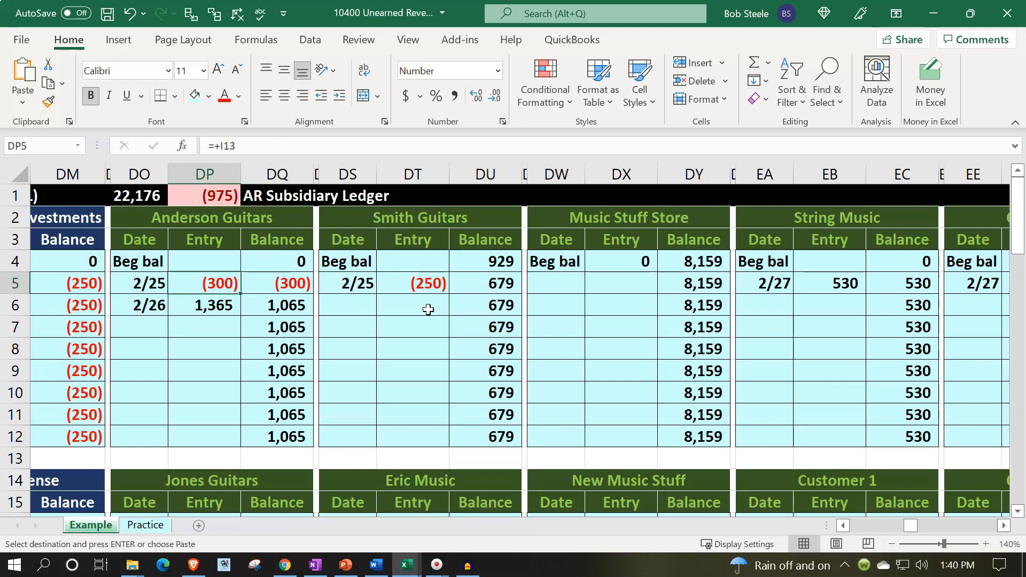
key(Down)
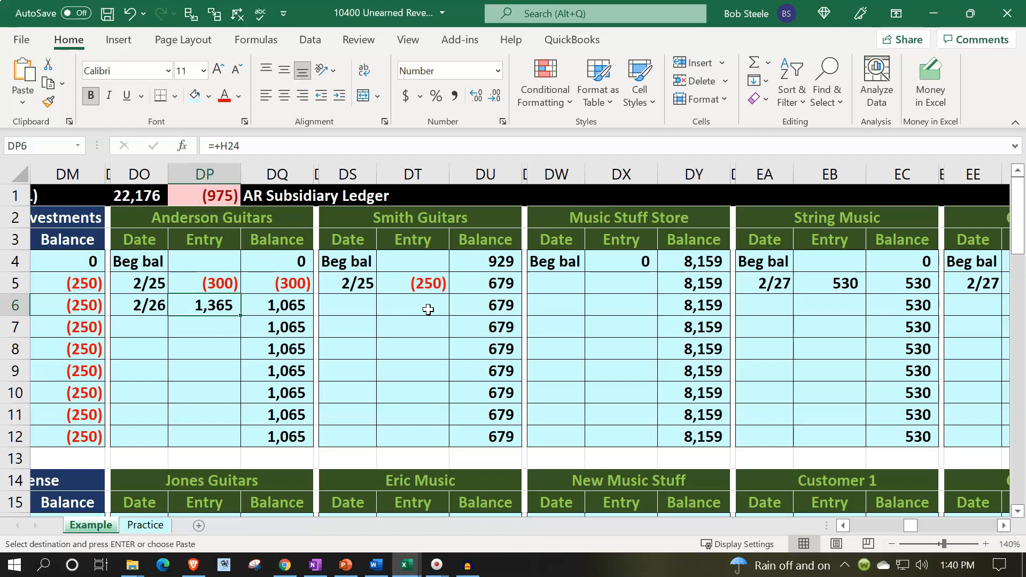
key(Up)
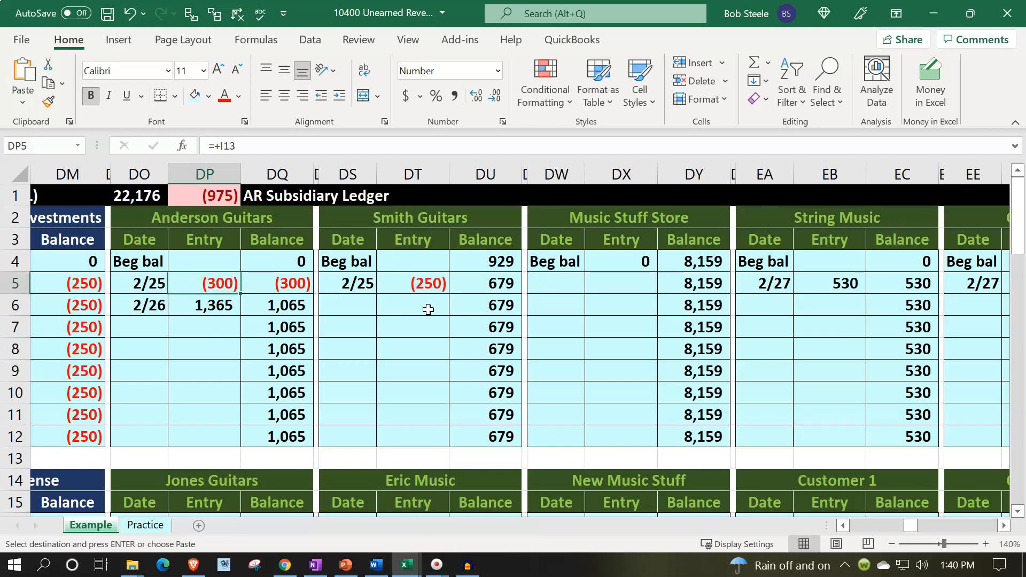
key(Down)
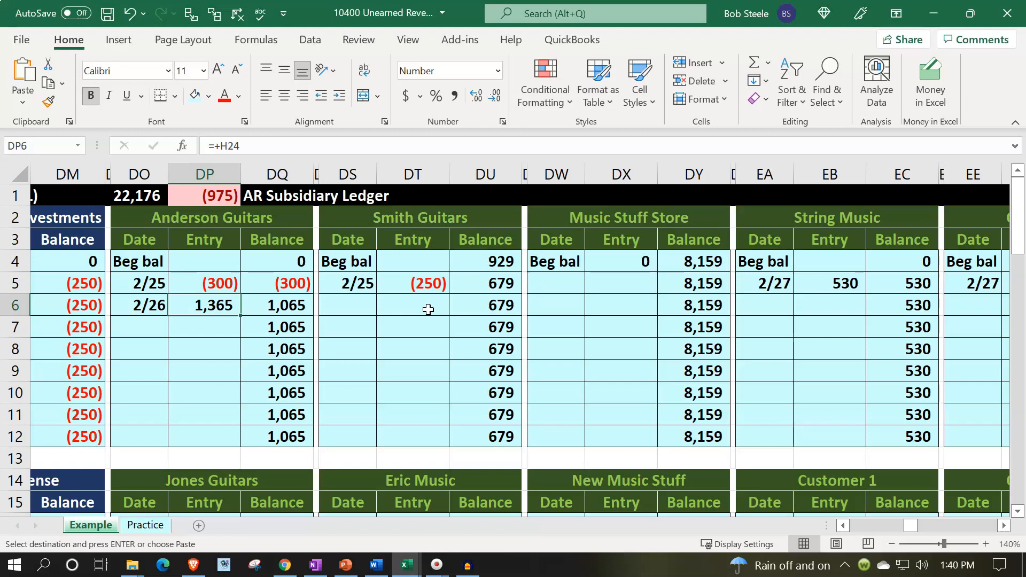
key(Up)
key(Down)
key(Up)
key(Down)
key(Up)
key(Down)
Check the adjusted balances of Accounts Receivable and Unearned Revenue on the Practice sheet
click(147, 525)
click(240, 425)
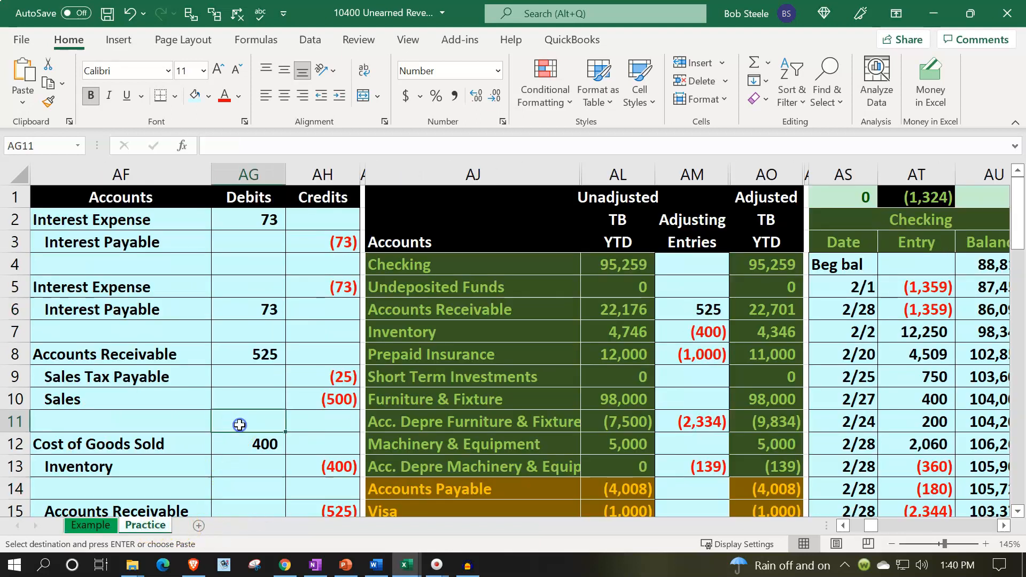
click(468, 313)
drag(468, 313, 775, 316)
click(778, 311)
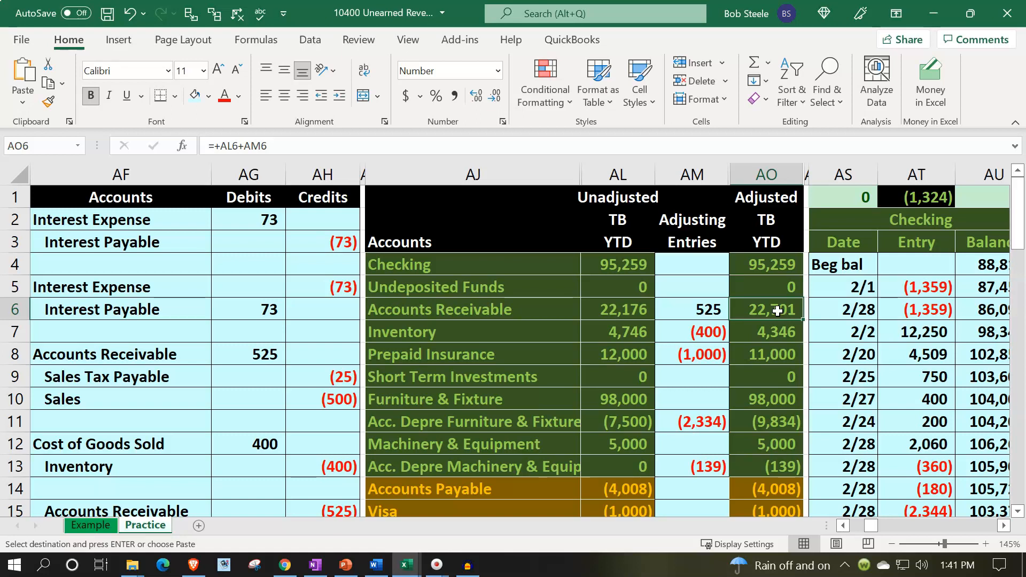
scroll(778, 311, down, 1)
scroll(778, 311, down, 2)
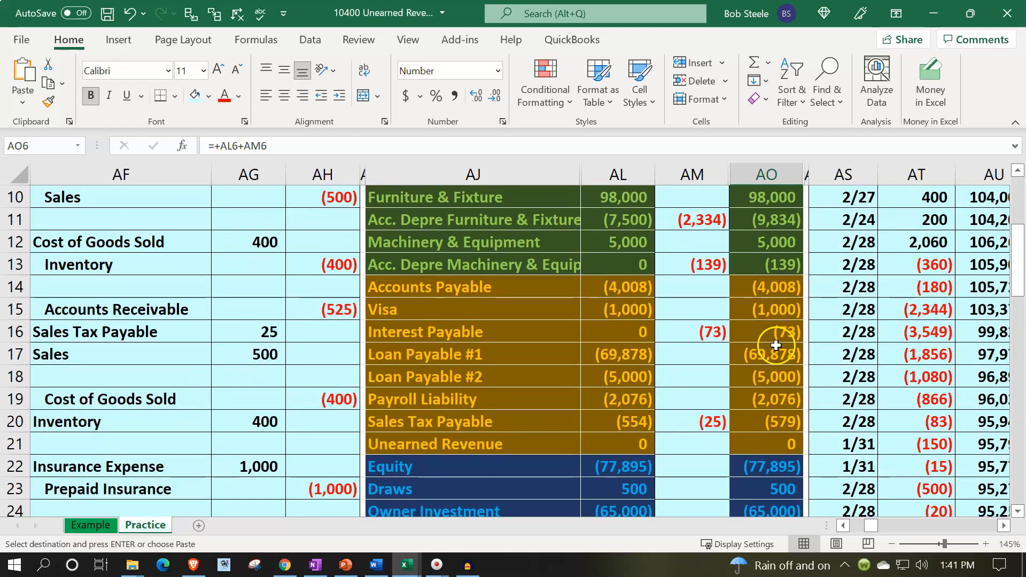
click(772, 444)
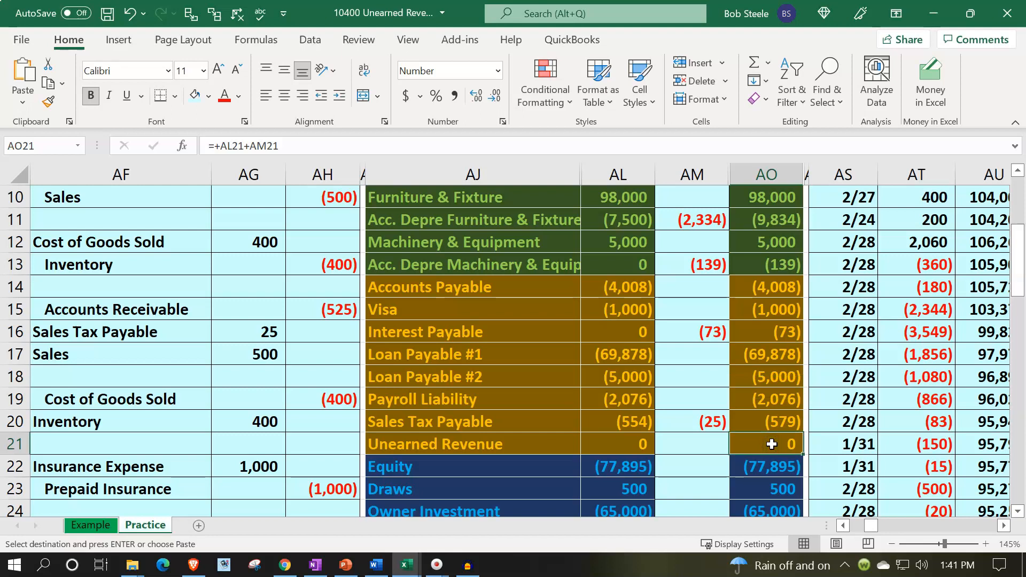
scroll(772, 444, up, 3)
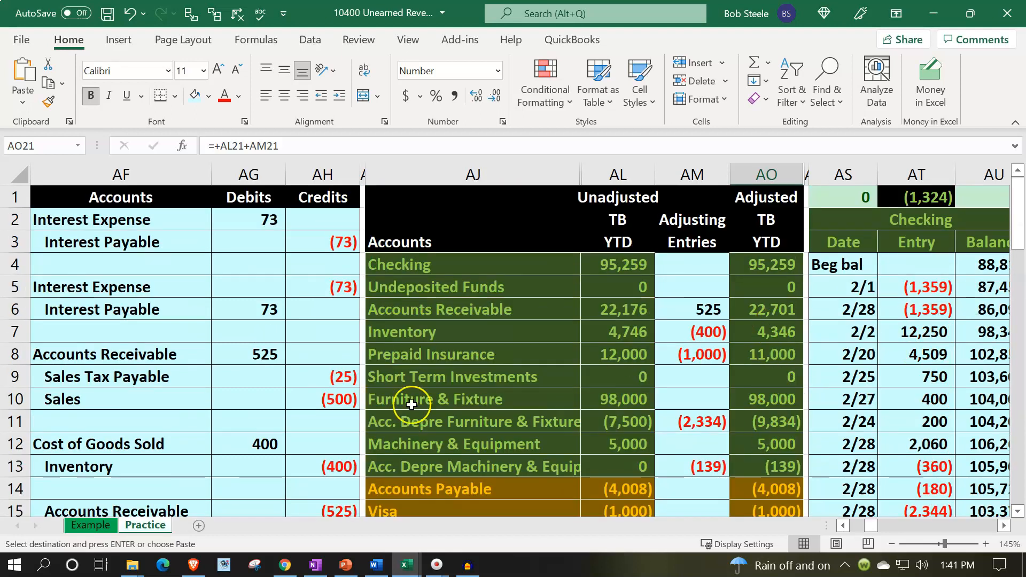
Enter the date 2/28 in AE31 of the Practice sheet, below the last depreciation entry
scroll(393, 408, down, 3)
scroll(393, 408, down, 4)
click(175, 397)
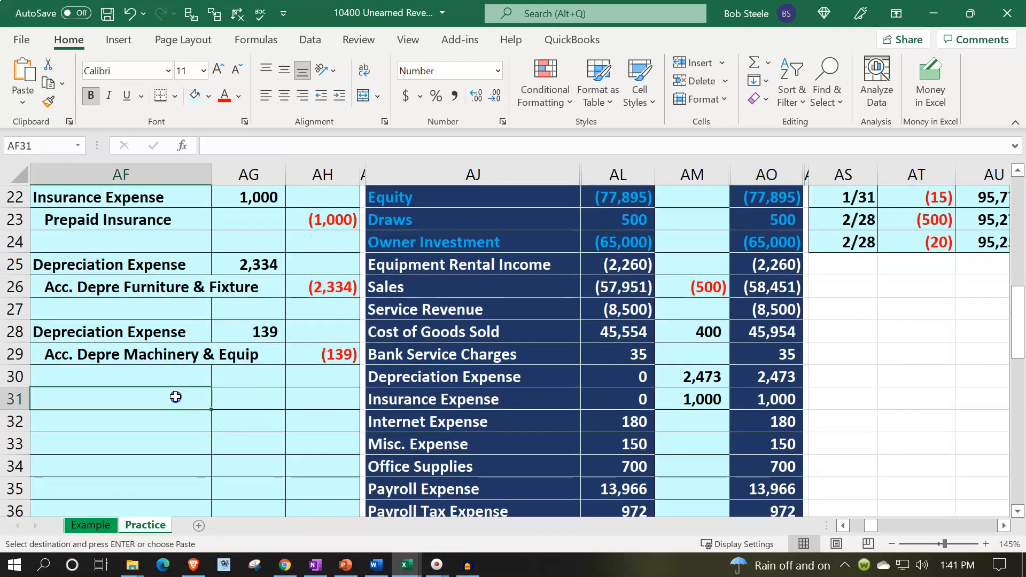
key(Left)
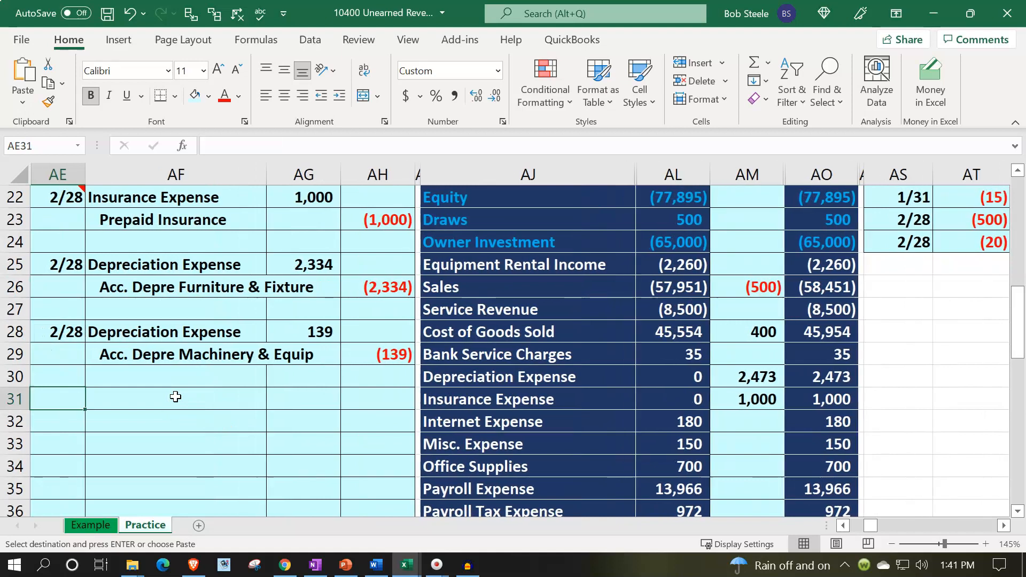
text(2/28)
key(Return)
click(175, 396)
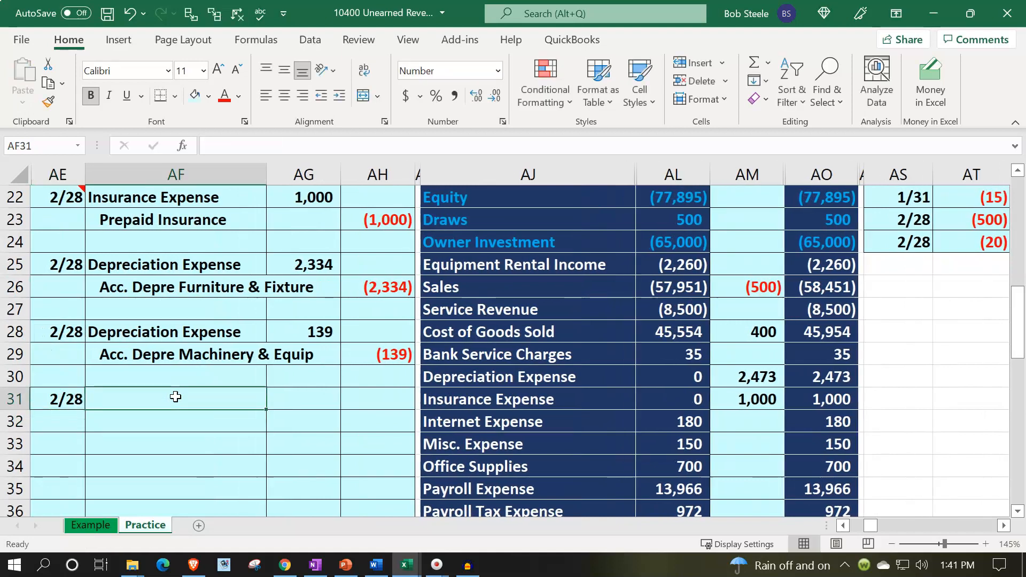
Link AF31 to the Accounts Receivable account name in the trial balance as the debit line of the 2/28 entry
text(=)
key(Up)
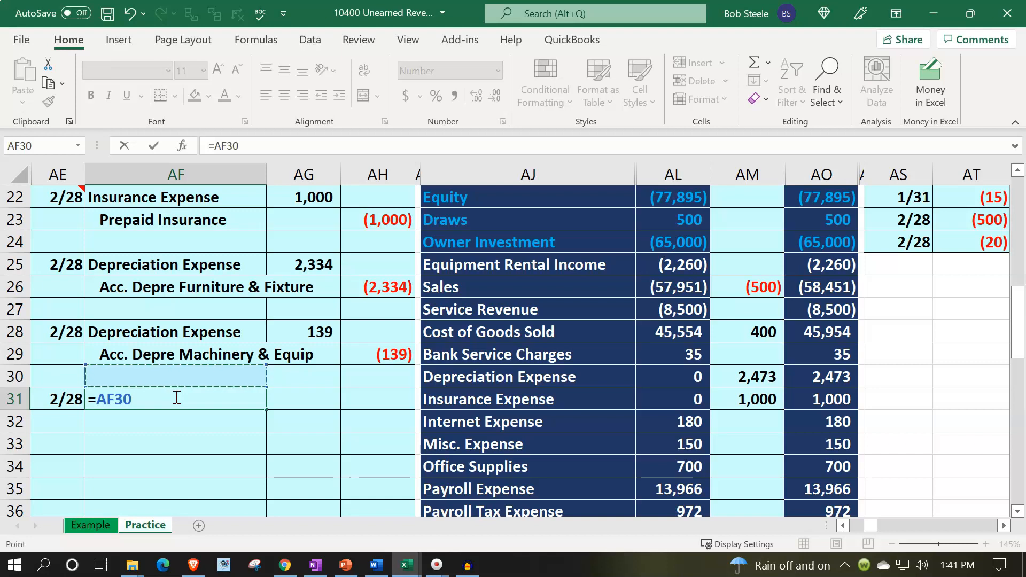
key(Up)
key(Up)
key(Up)
key(Up)
key(Up)
key(Up)
key(Up)
key(Up)
key(Up)
key(Up)
key(Up)
key(Up)
key(Up)
key(Up)
key(Up)
key(Up)
key(Up)
key(Up)
key(Right)
key(Right)
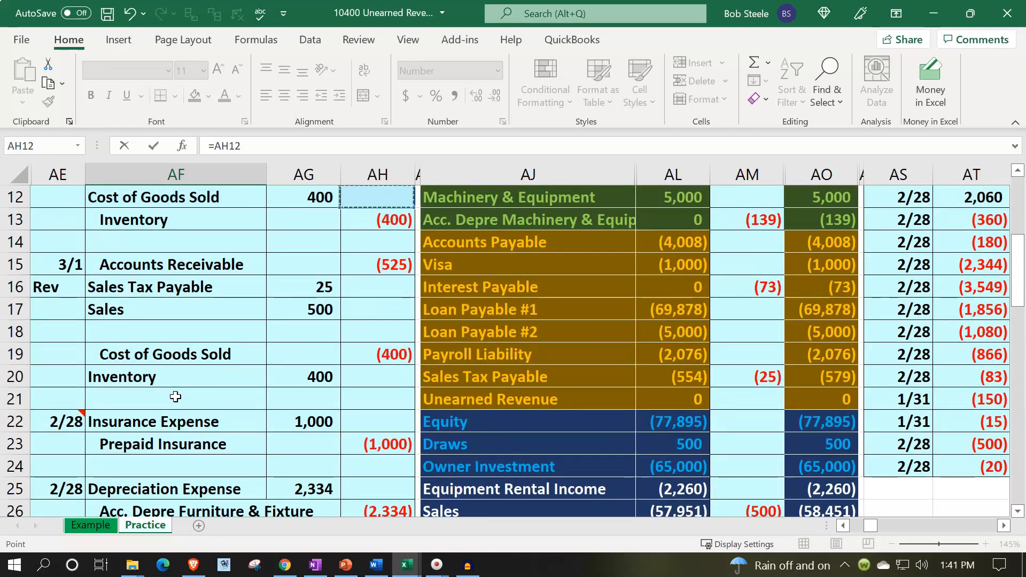
key(Right)
key(Up)
key(Up)
key(Up)
key(Up)
key(Up)
key(Up)
key(Up)
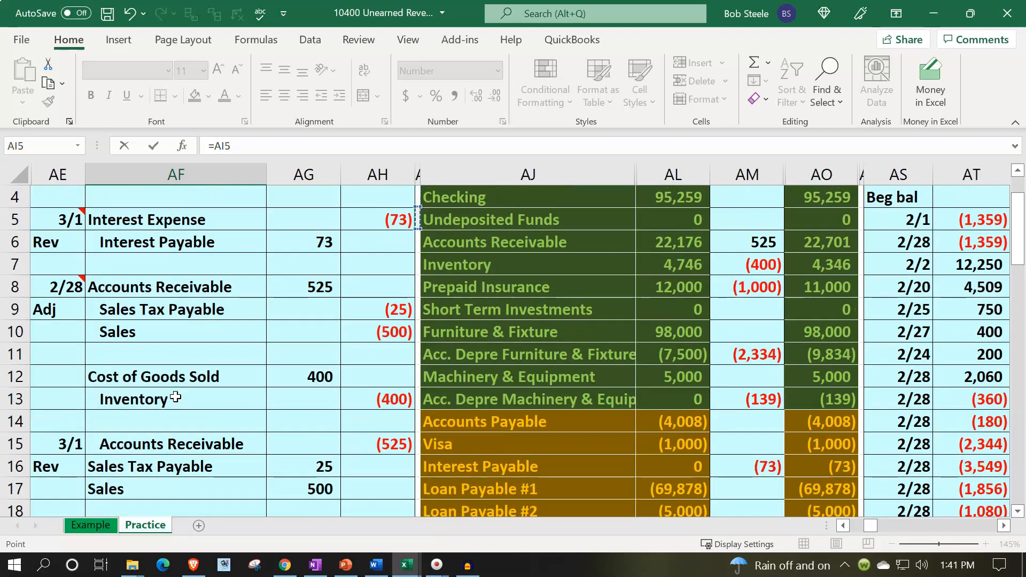
key(Return)
Link AF32 to the Unearned Revenue account name in AJ21 and indent it as the credit line
text(=)
key(Right)
key(Right)
key(Right)
key(Right)
key(Right)
key(Up)
key(Up)
key(Up)
key(Up)
key(Up)
key(Up)
key(Up)
key(Up)
key(Up)
key(Up)
key(Up)
key(Up)
key(Left)
key(Down)
key(Return)
key(Up)
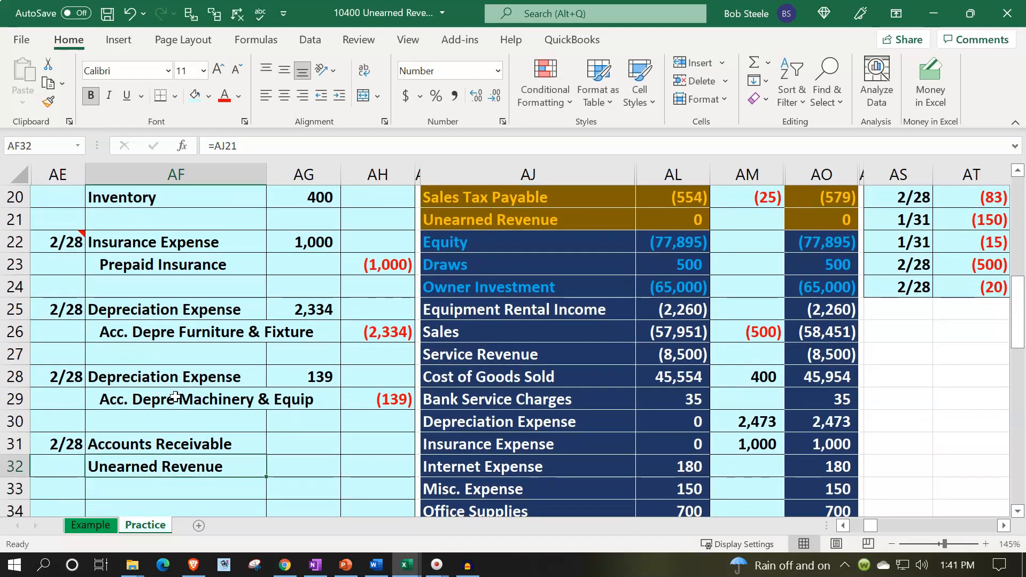
click(340, 95)
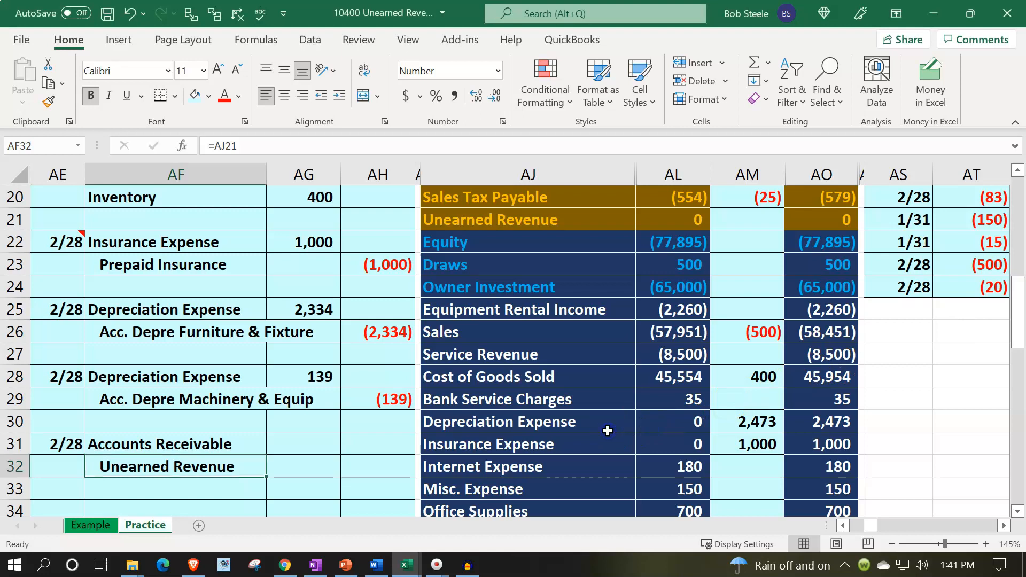
Check the Accounts Receivable row of the trial balance across to its adjusted balance
scroll(607, 434, up, 6)
click(661, 273)
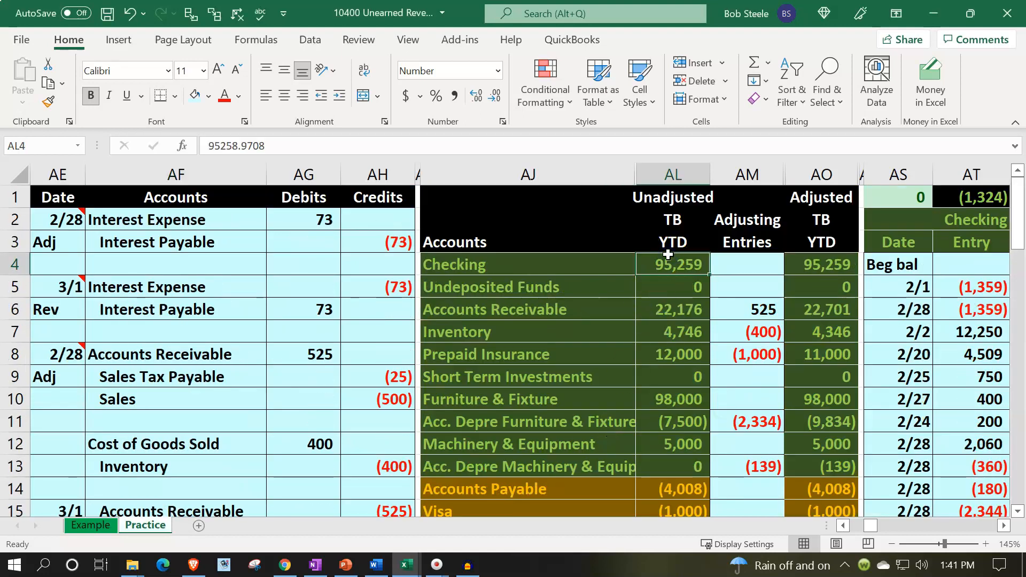
key(Down)
key(Down)
key(Down)
key(Right)
Go to the Practice sheet's AR Subsidiary Ledger and compare the 2/25 and 2/26 entries for Anderson Guitars
key(Right)
key(Up)
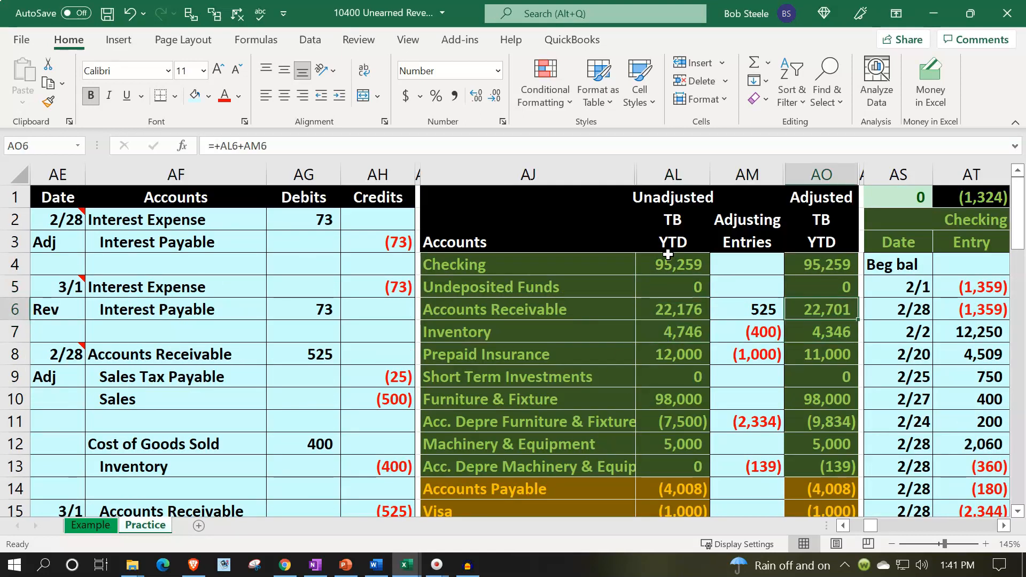
key(Right)
key(Right)
key(Right)
key(Right)
key(Right)
key(Right)
key(Right)
key(Right)
key(Right)
key(Right)
key(Right)
key(Right)
key(Right)
key(Right)
key(Right)
key(Right)
key(Right)
key(Right)
key(Right)
key(Right)
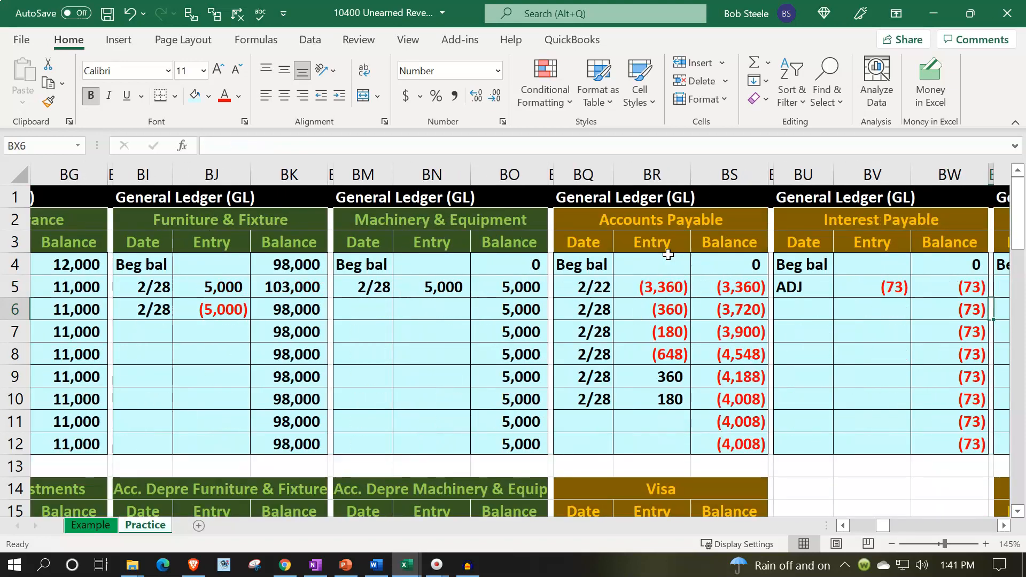
key(Right)
key(Right)
key(Right)
key(Right)
key(Right)
key(Right)
key(Right)
key(Right)
key(Right)
key(Right)
key(Right)
key(Right)
key(Right)
key(Right)
key(Right)
key(Right)
key(Right)
key(Right)
key(Right)
key(Right)
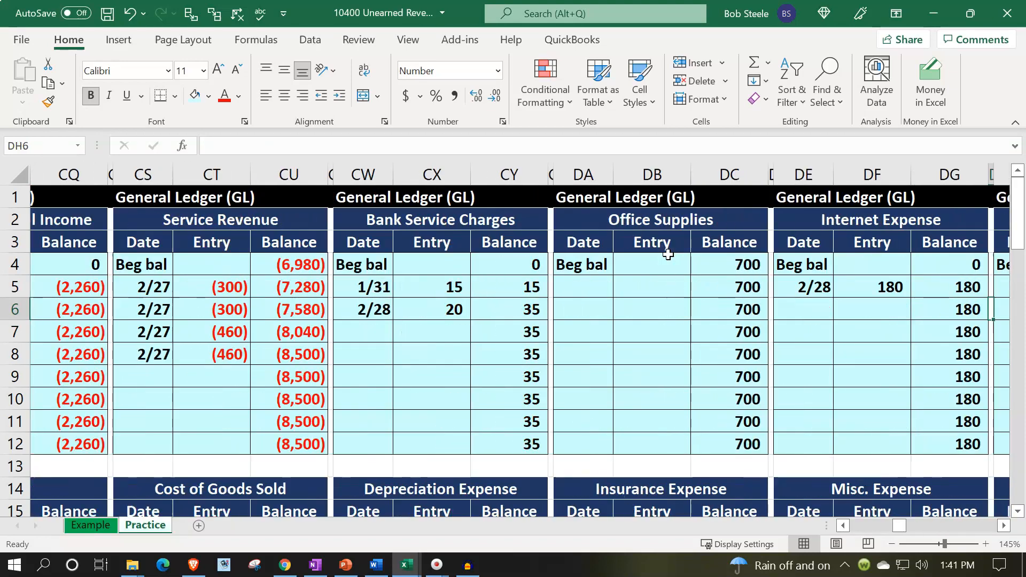
key(Right)
key(Right)
key(Right)
key(Right)
key(Right)
key(Right)
key(Right)
key(Right)
key(Right)
key(Right)
key(Right)
key(Right)
key(Right)
key(Right)
key(Right)
key(Right)
key(Right)
key(Right)
key(Right)
key(Right)
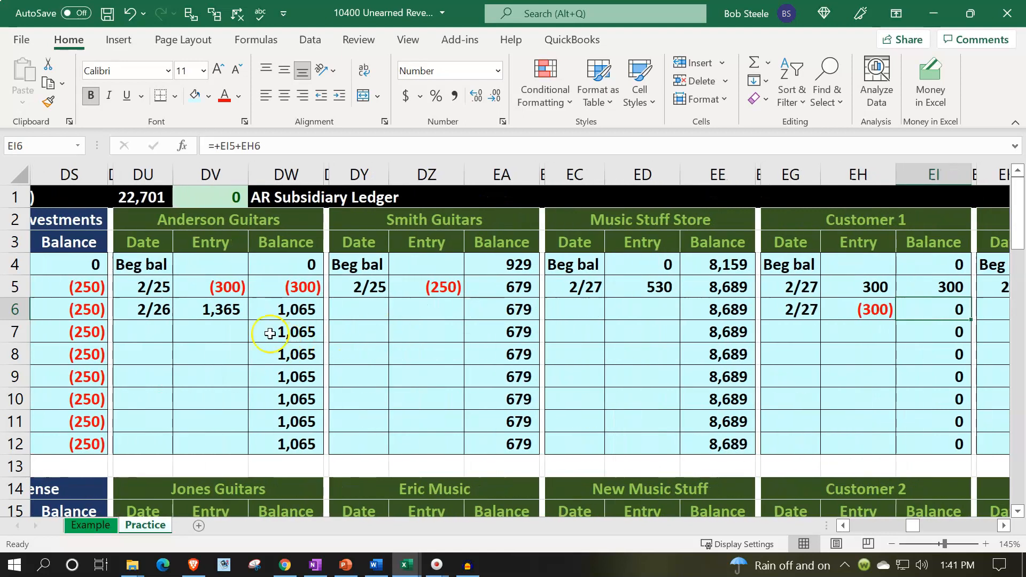
click(230, 312)
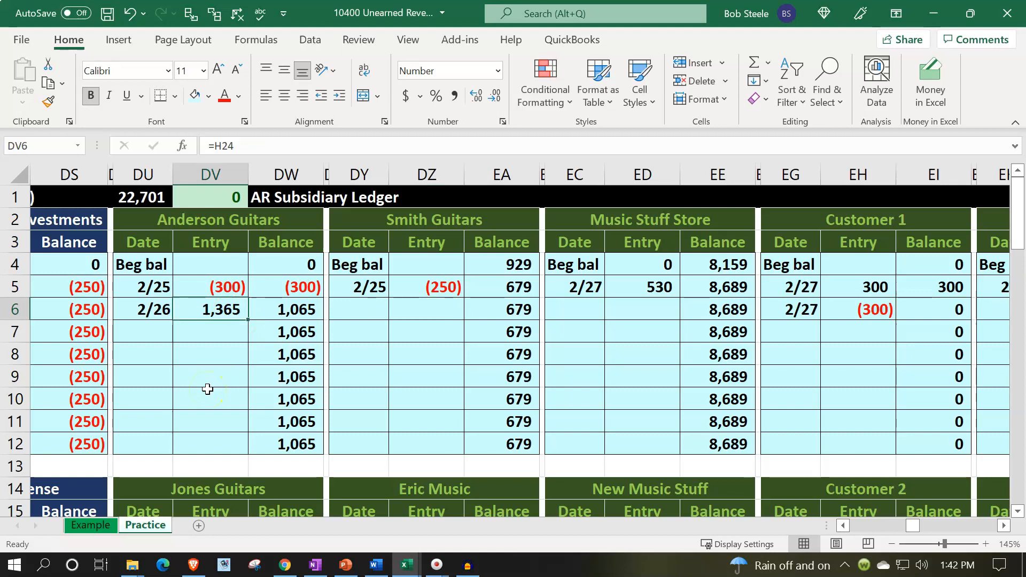
click(218, 292)
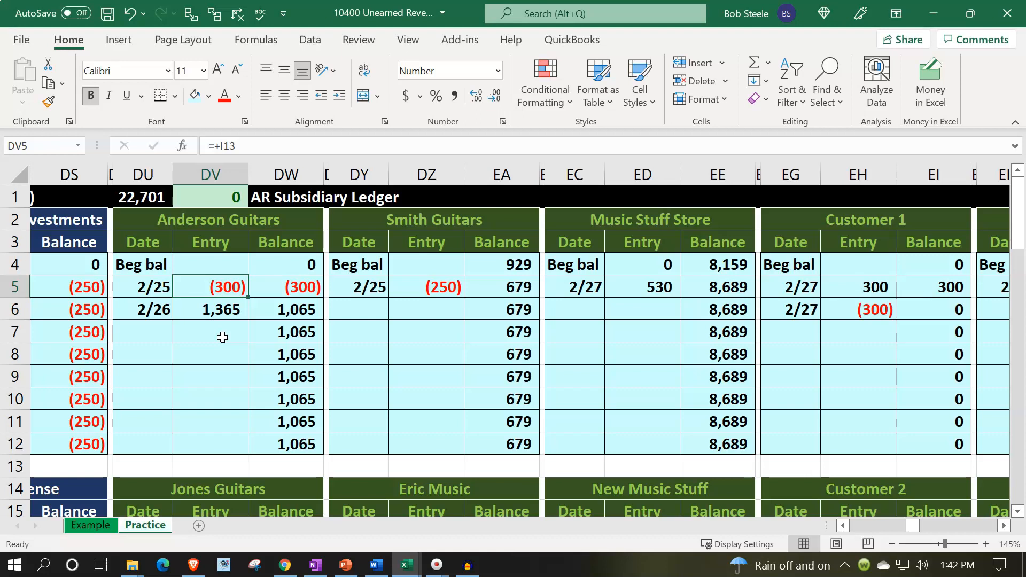
key(Down)
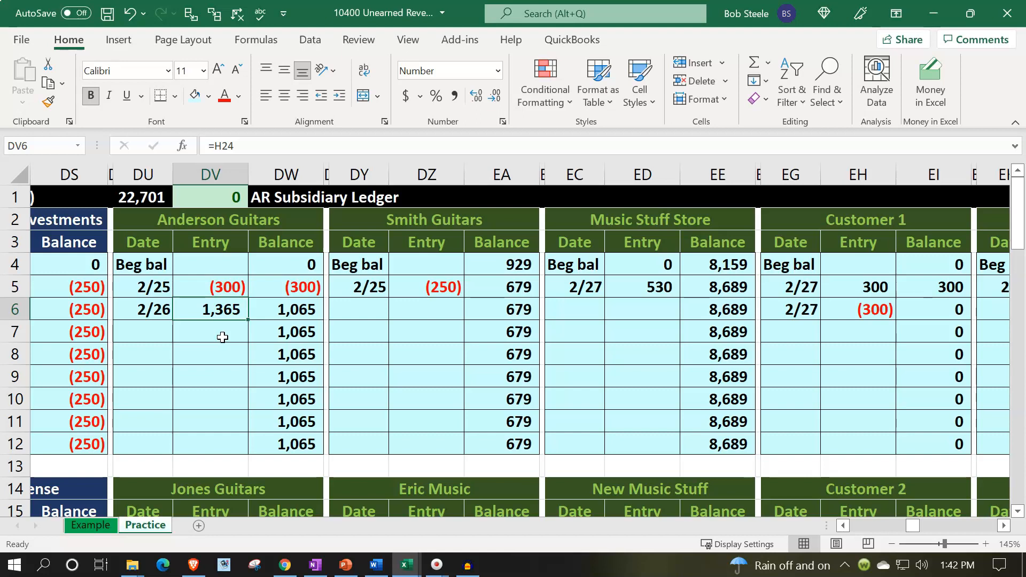
Review the 2/25 Smith Guitars payment in the AR Subsidiary Ledger and glance at the customer ledgers below it
key(Right)
key(Right)
key(Right)
key(Up)
key(Right)
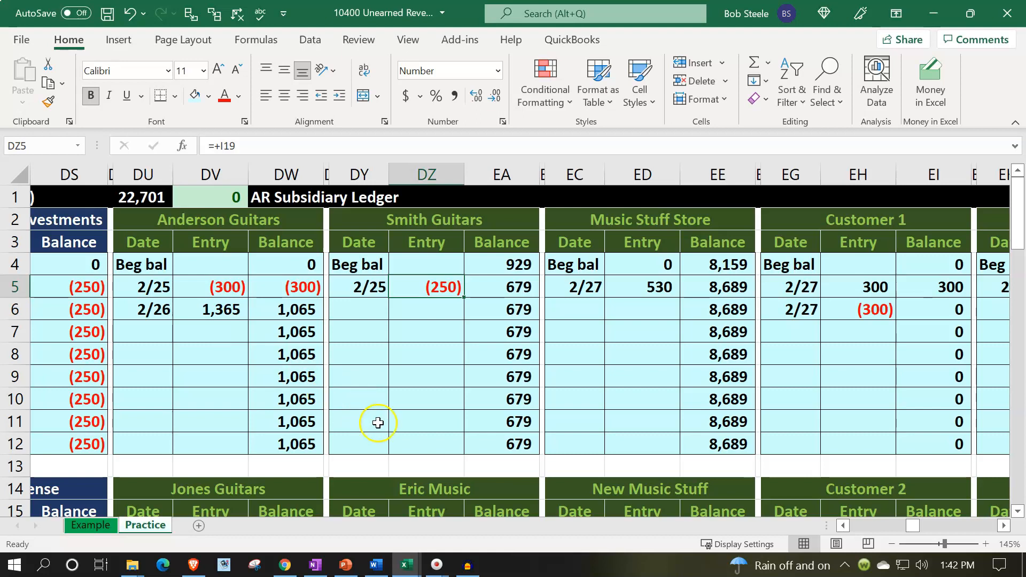
scroll(374, 422, down, 3)
scroll(379, 426, up, 3)
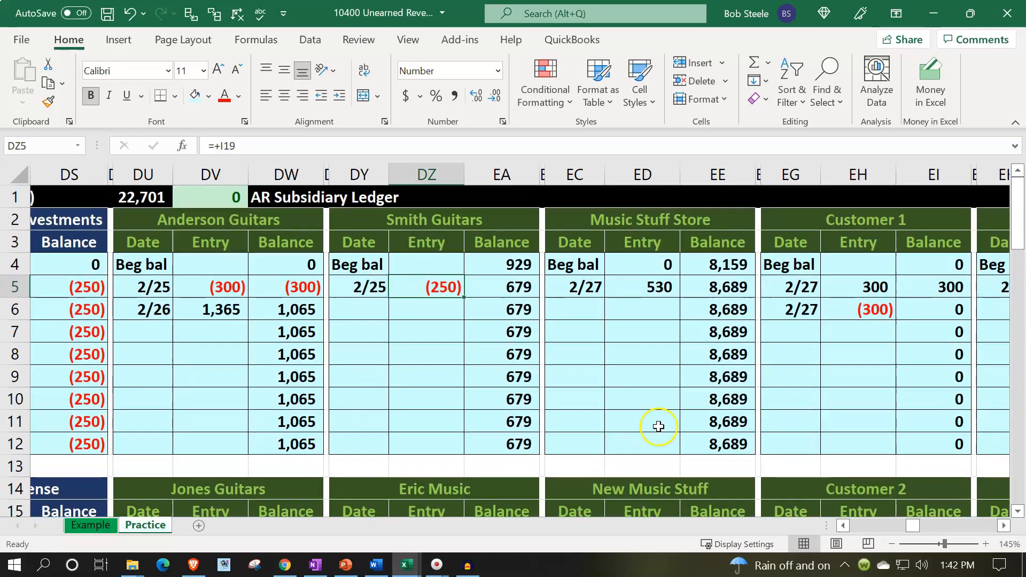
Total the 2/25 credit entries of Smith Guitars and Eric Music by selecting both cells together
click(857, 309)
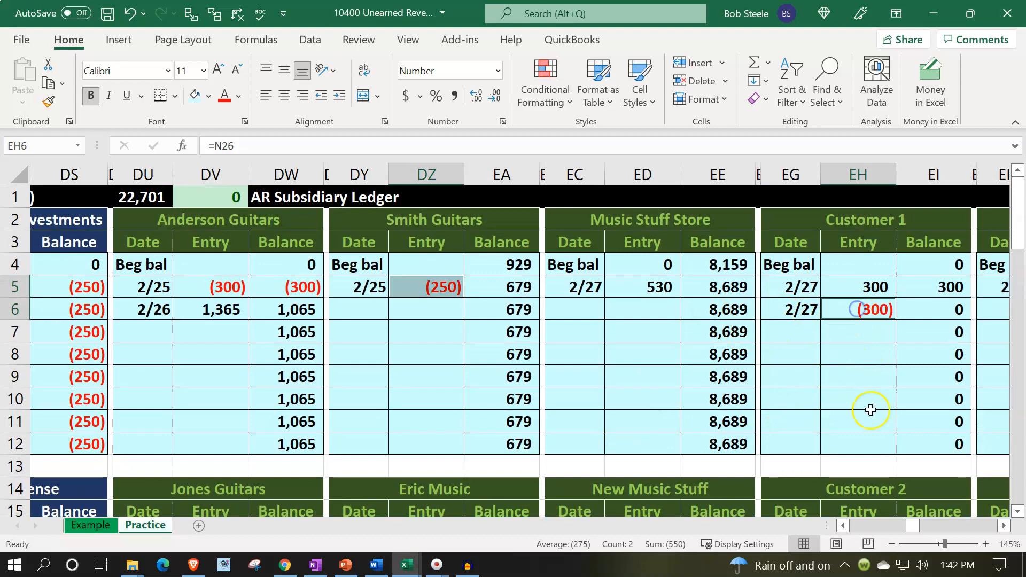
click(471, 367)
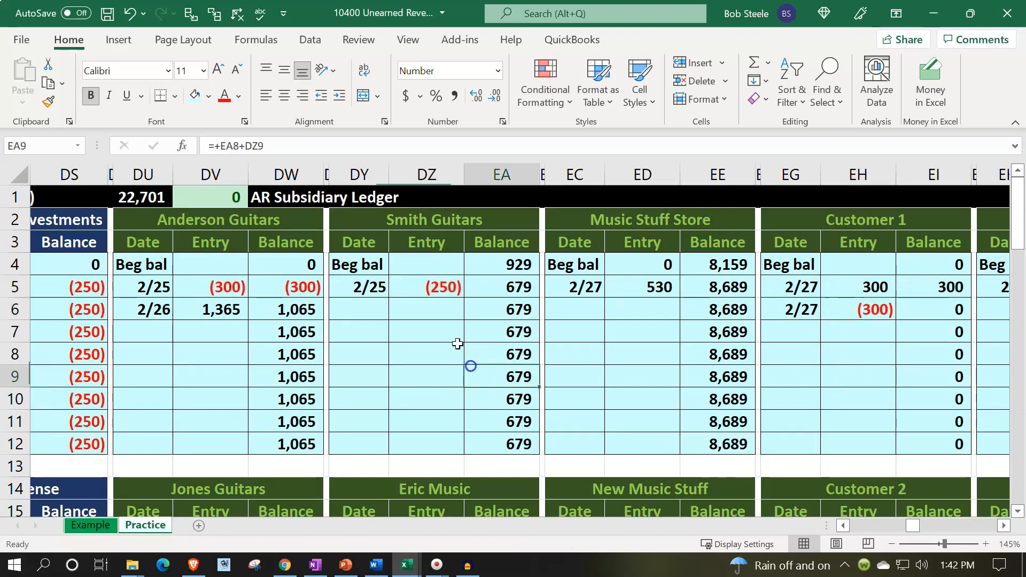
click(429, 288)
scroll(428, 291, down, 2)
ctrl+click(441, 425)
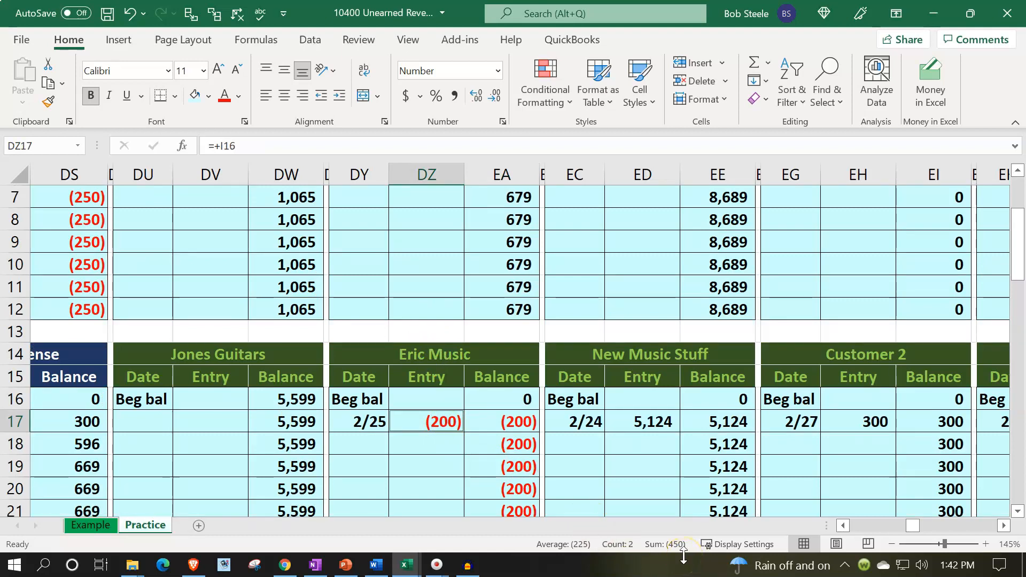
scroll(623, 486, up, 2)
click(454, 363)
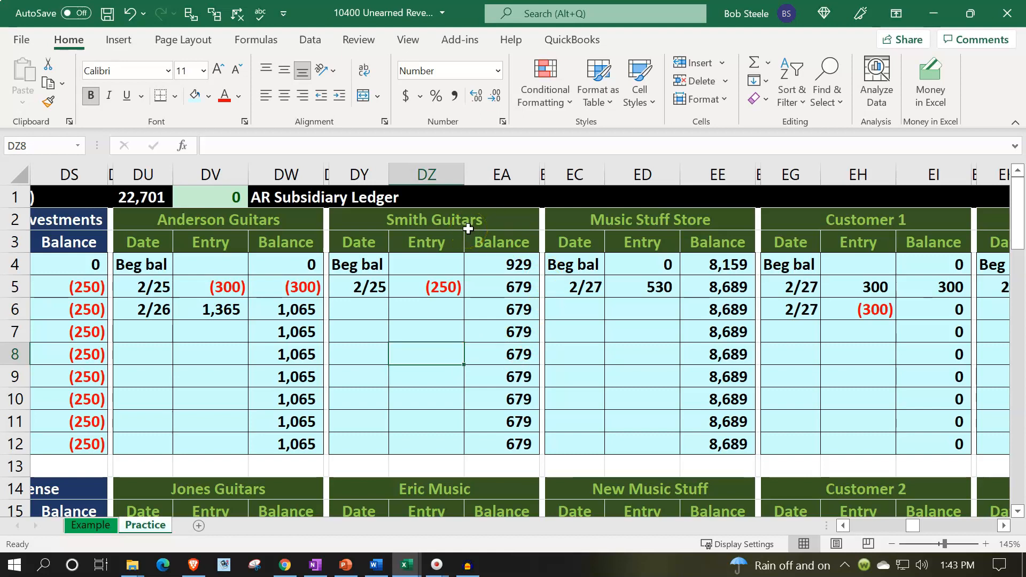
Point out the blank lines below the 2/25 entries in the Smith Guitars and Eric Music ledgers
drag(368, 307, 394, 305)
scroll(395, 337, down, 1)
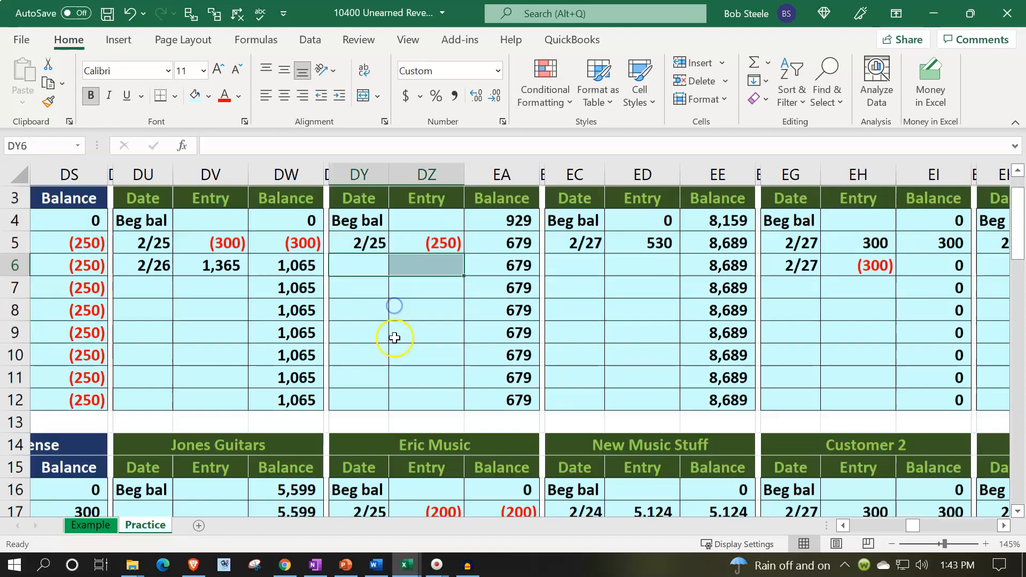
scroll(394, 338, down, 2)
drag(368, 461, 396, 446)
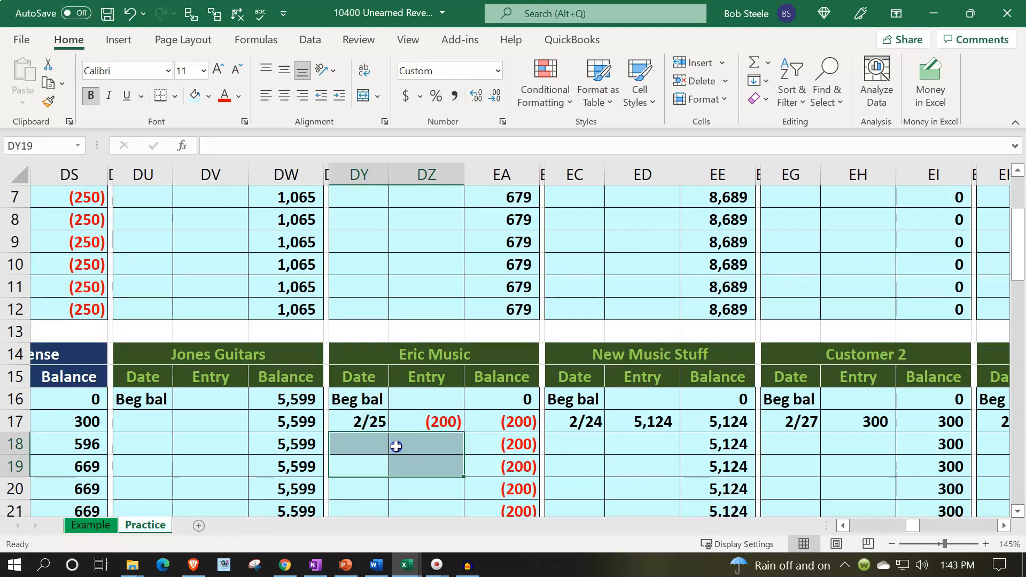
scroll(397, 447, up, 2)
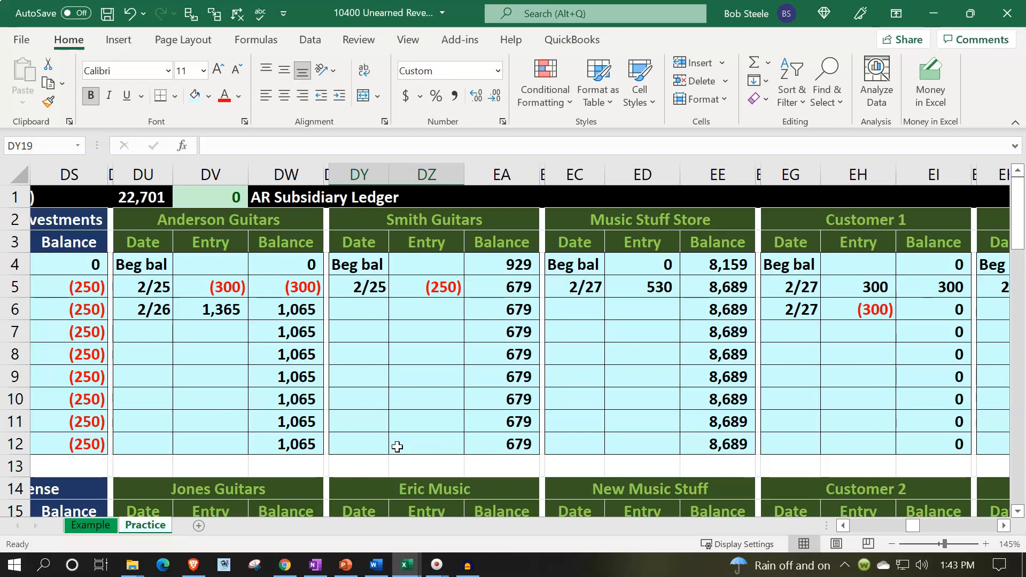
drag(366, 311, 411, 312)
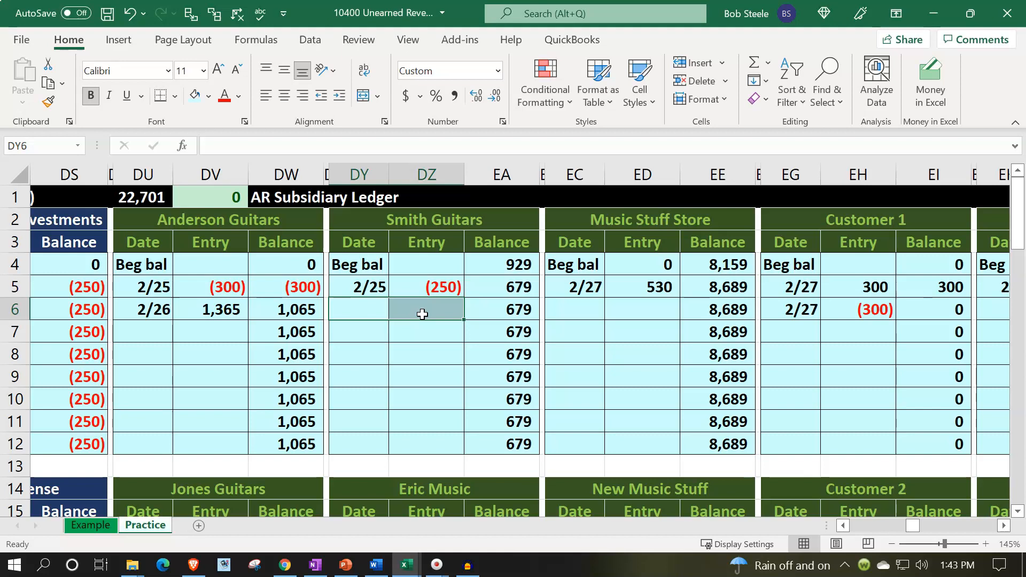
Examine the remaining customer ledgers, including Customer 5 and the Adj Customer entries
click(849, 426)
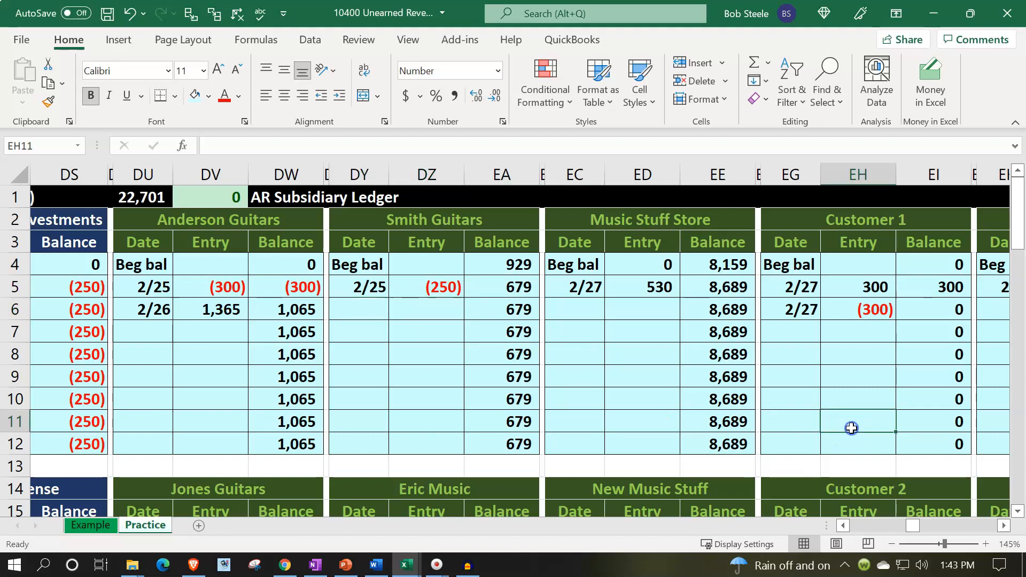
key(Right)
key(Right)
key(Right)
key(Right)
key(Right)
key(Right)
key(Right)
key(Right)
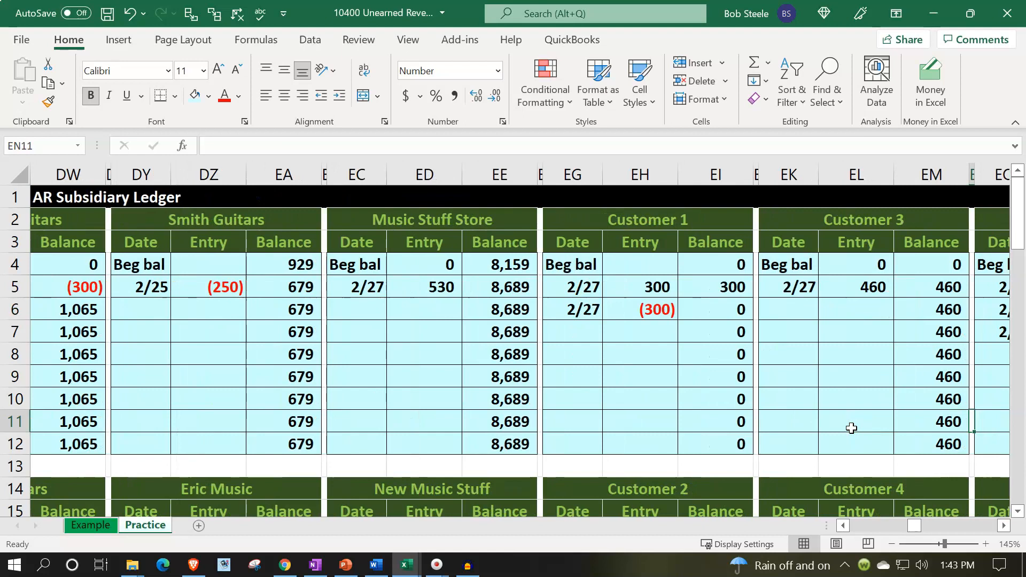
key(Right)
scroll(851, 427, down, 3)
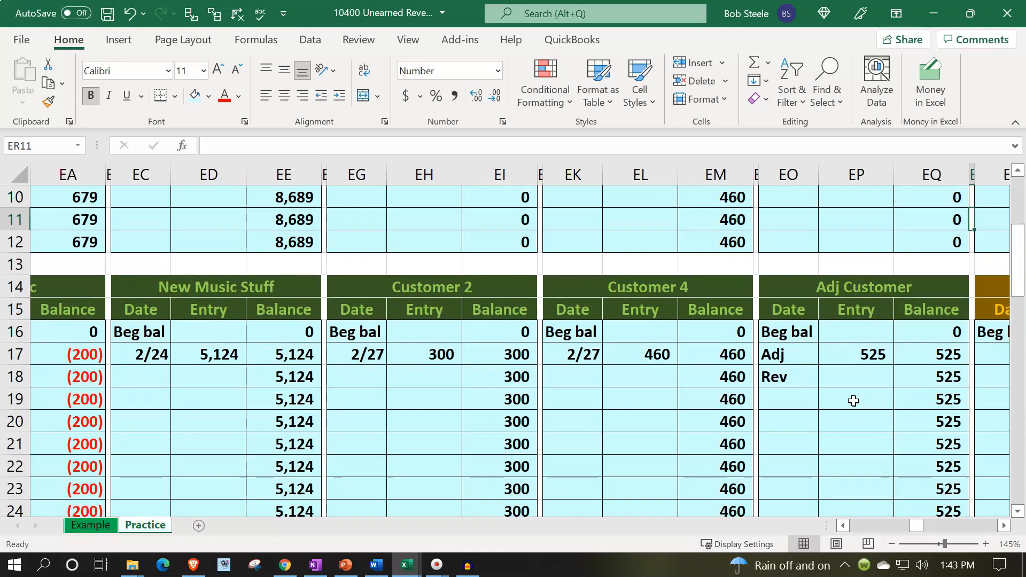
scroll(854, 401, up, 3)
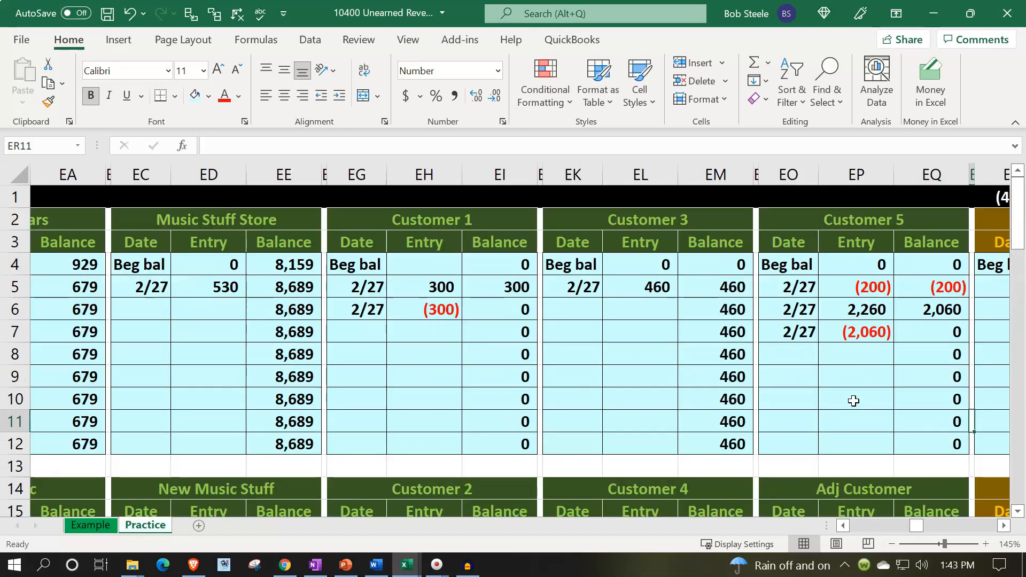
click(454, 361)
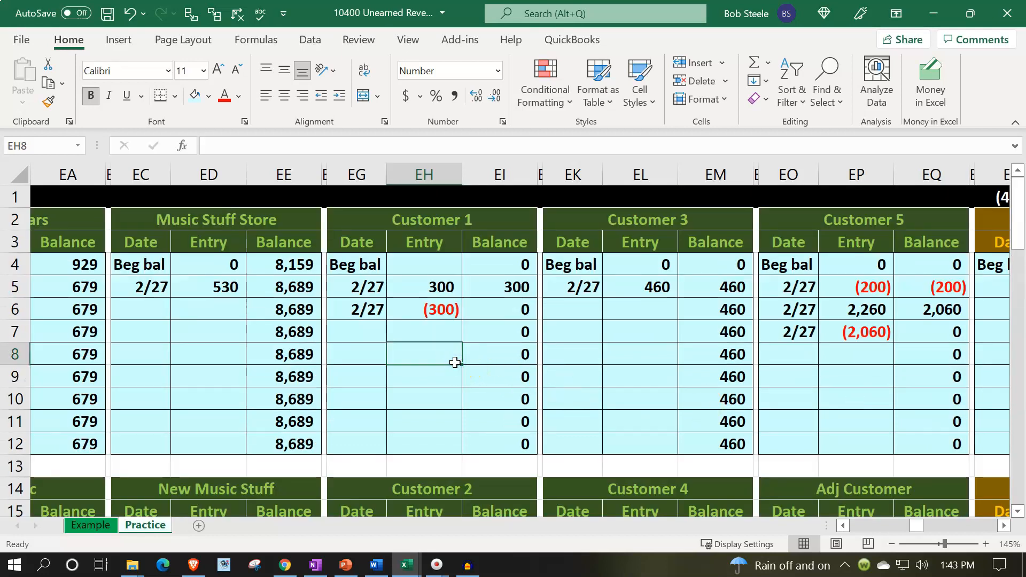
Return to the adjusting entries and enter a 450 debit for Accounts Receivable in AG31
key(Left)
key(Left)
key(Left)
key(Left)
key(Left)
key(Left)
key(Left)
key(Left)
key(Left)
key(Left)
key(Left)
key(Left)
key(Left)
key(Left)
key(Left)
key(Left)
key(Left)
key(Left)
key(Left)
key(Left)
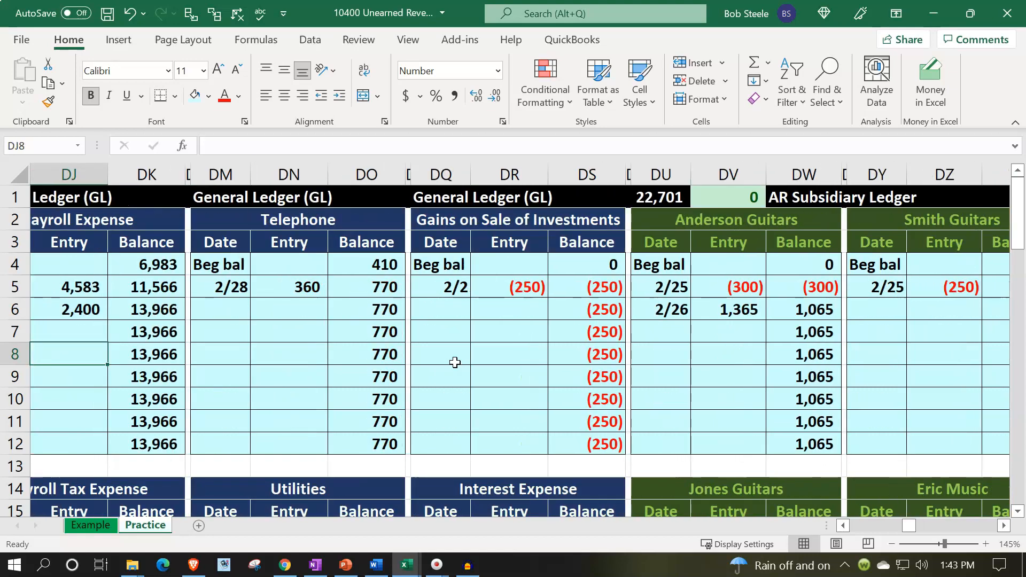
key(Left)
key(Left)
key(Left)
key(Left)
key(Left)
key(Left)
key(Left)
key(Left)
key(Left)
key(Left)
key(Left)
key(Left)
key(Left)
key(Left)
key(Left)
key(Left)
key(Left)
key(Left)
key(Left)
key(Left)
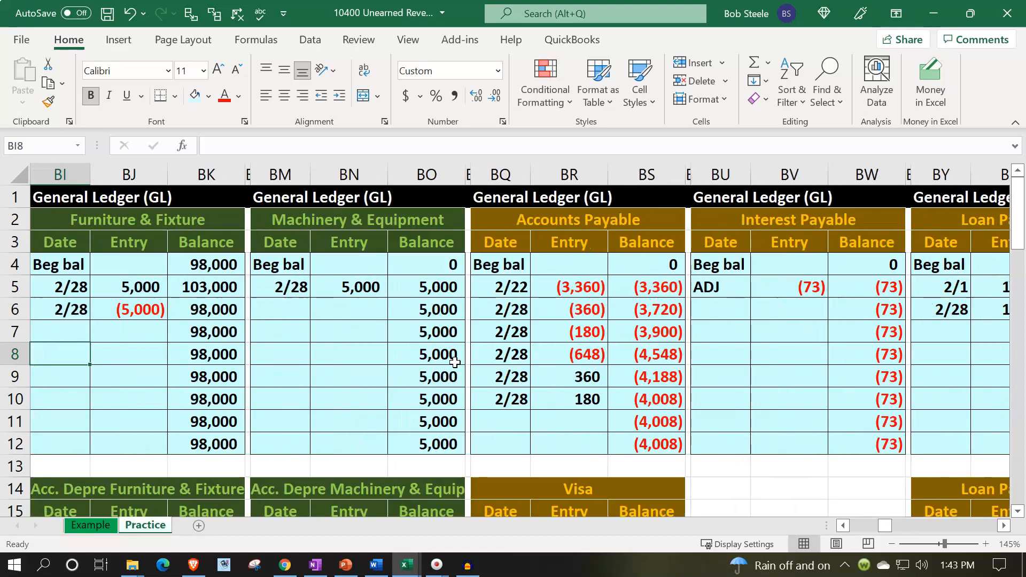
key(Left)
key(Left)
key(Left)
key(Left)
key(Left)
key(Left)
key(Left)
key(Left)
key(Down)
key(Down)
key(Down)
key(Down)
key(Down)
key(Down)
key(Down)
key(Down)
key(Down)
key(Down)
key(Down)
key(Down)
key(Down)
key(Down)
key(Down)
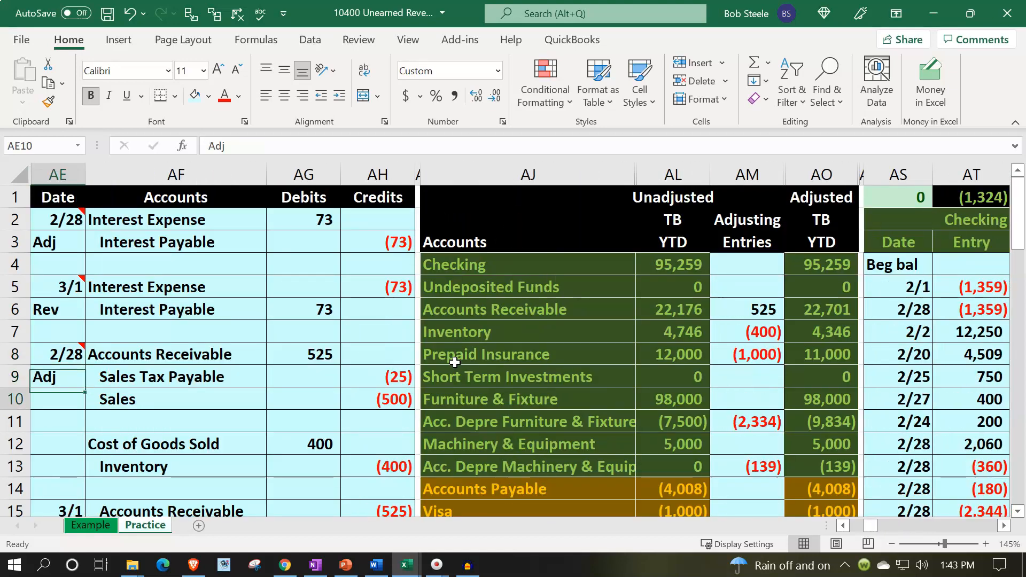
key(Down)
key(Down)
key(Down)
key(Down)
key(Down)
key(Down)
key(Down)
key(Down)
key(Down)
key(Down)
key(Down)
key(Right)
key(Right)
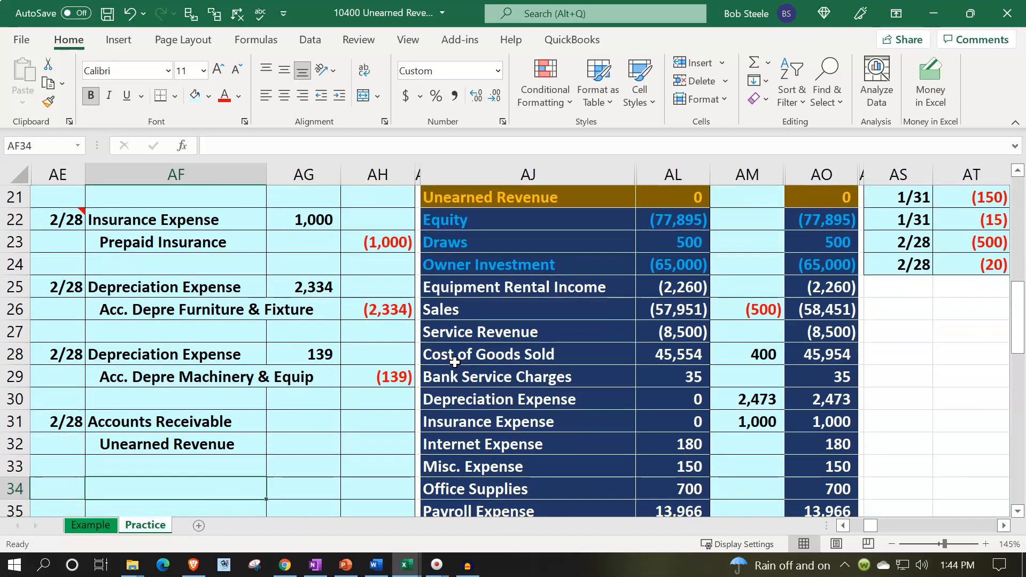
key(Up)
key(Up)
key(Up)
text(450)
key(Return)
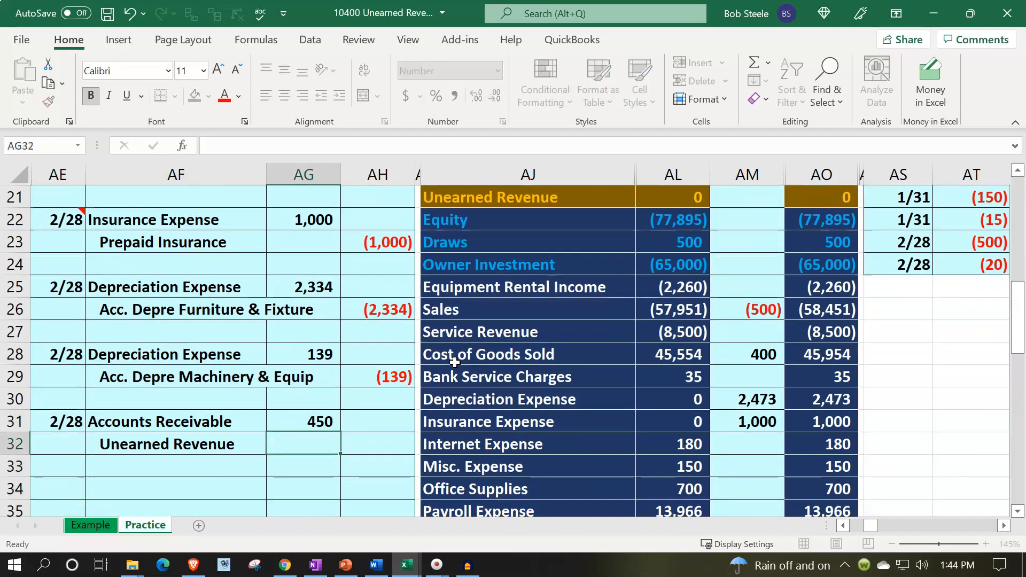
Enter the Unearned Revenue credit in AH32 as the negative of the debit in AG31
key(Right)
text(=-)
key(Left)
key(Up)
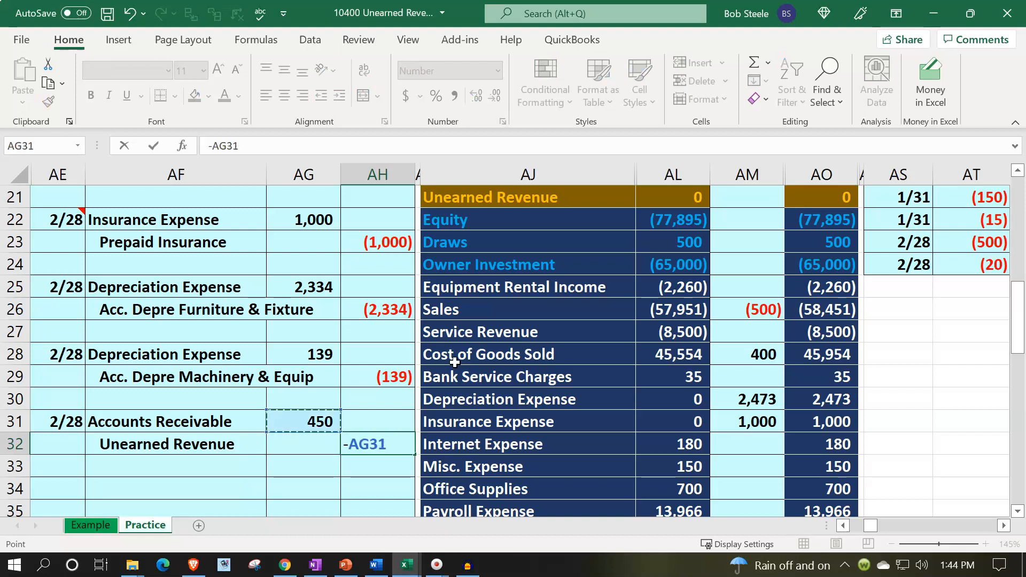
key(Return)
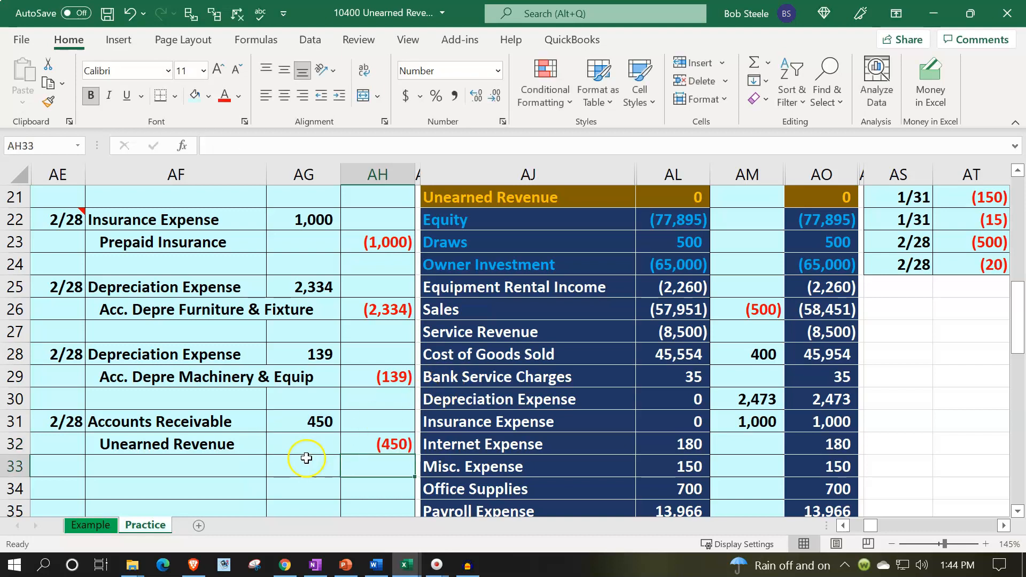
Add the Accounts Receivable debit in AG31 to the Accounts Receivable adjusting entry formula in AM6, and check the adjusted balance in AO6
drag(239, 423, 277, 420)
scroll(354, 478, up, 5)
scroll(406, 443, up, 2)
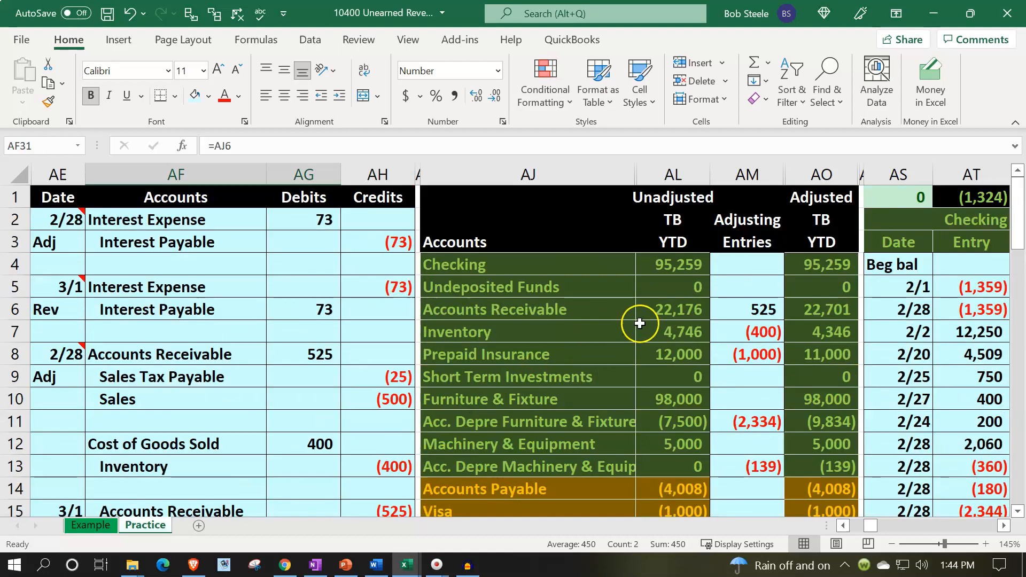
double_click(737, 311)
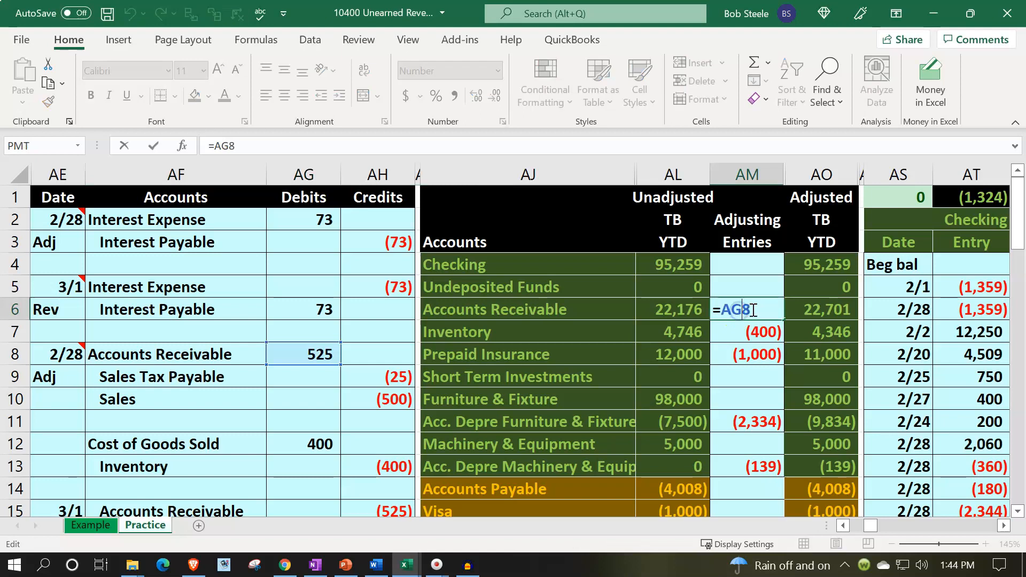
text(+)
scroll(522, 401, down, 8)
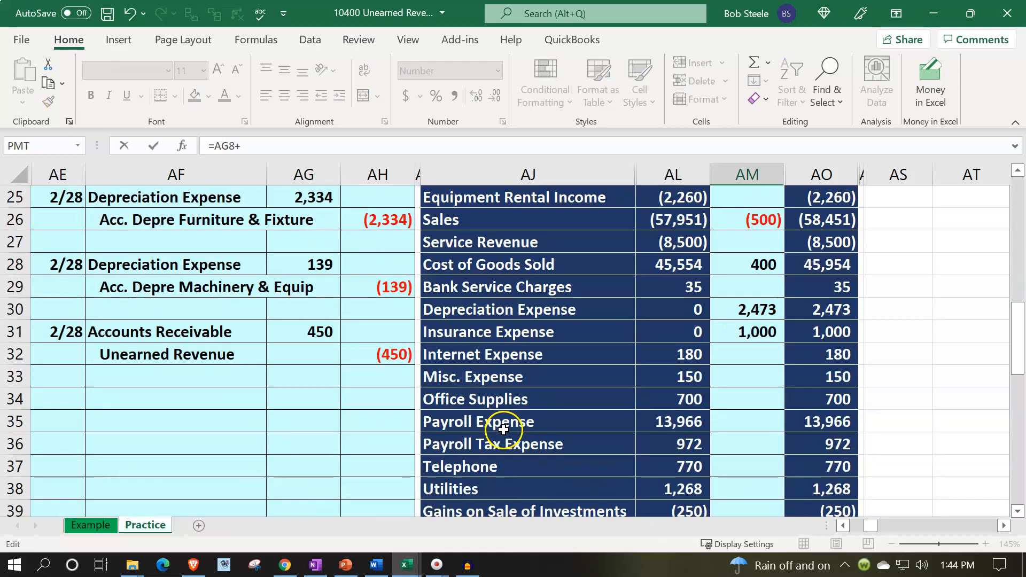
click(323, 343)
key(Return)
key(Up)
key(Up)
key(Up)
key(Down)
key(Down)
key(Right)
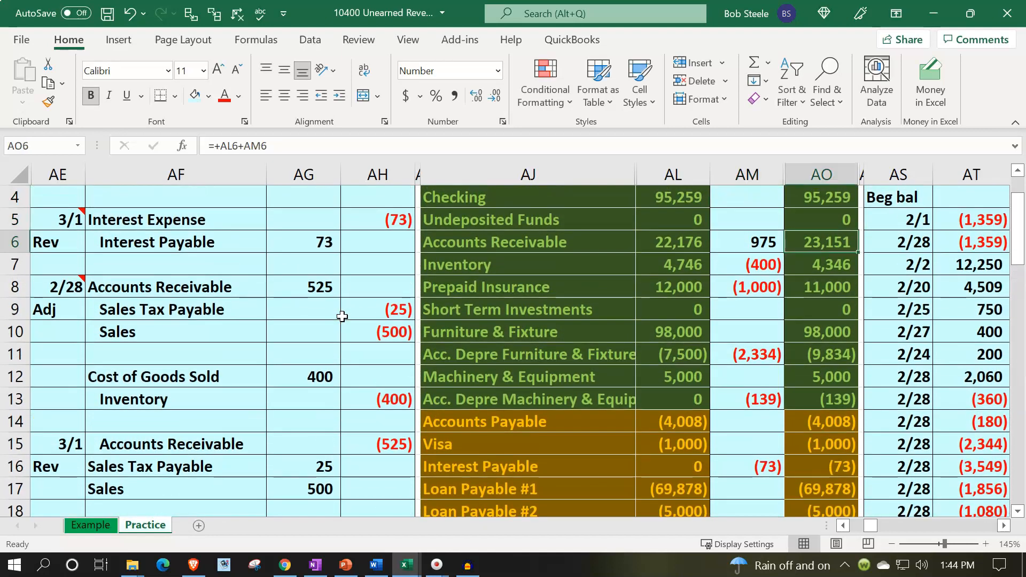
Link the Unearned Revenue adjusting entry in AM21 to the credit in AH32
key(Down)
key(Down)
key(Down)
key(Down)
key(Down)
key(Down)
key(Down)
key(Down)
key(Down)
key(Down)
key(Down)
key(Down)
key(Down)
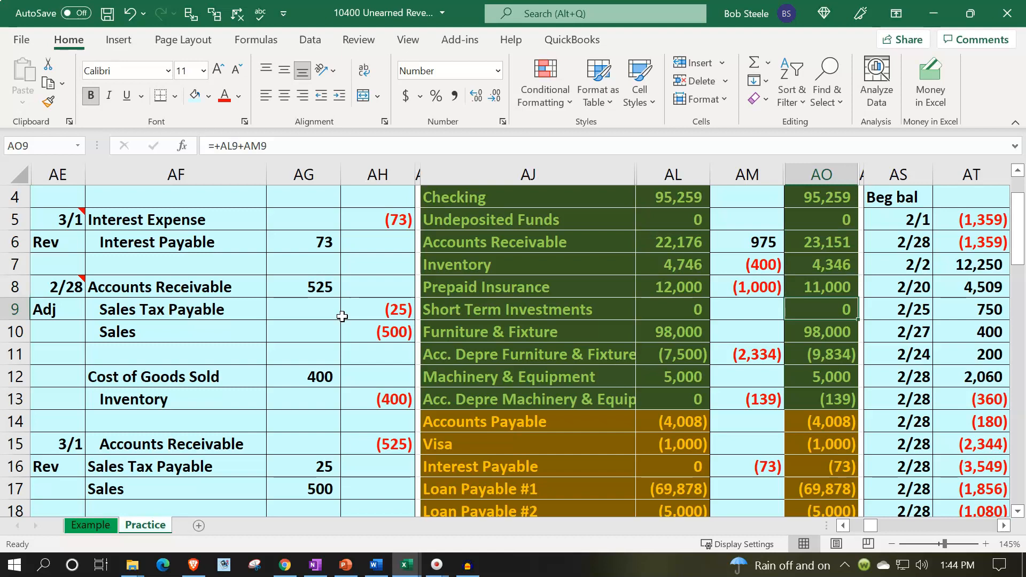
key(Down)
key(Down)
key(Down)
key(Down)
key(Down)
key(Down)
key(Up)
key(Up)
key(Up)
key(Up)
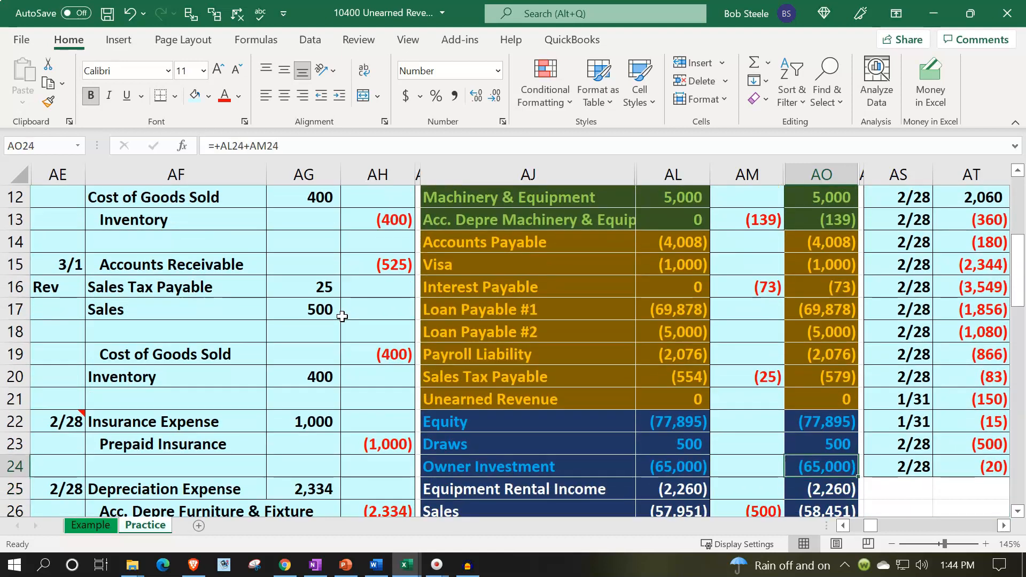
key(Left)
text(=)
key(Down)
key(Down)
key(Down)
key(Down)
key(Down)
key(Down)
key(Down)
key(Down)
key(Down)
key(Down)
key(Down)
key(Down)
key(Down)
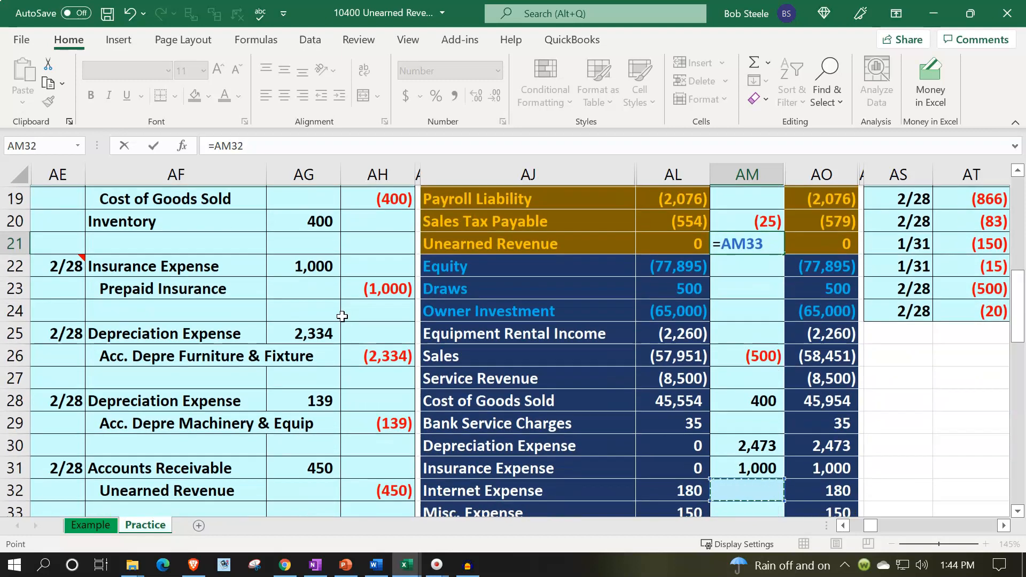
key(Left)
key(Left)
key(Left)
key(Left)
key(Up)
key(Up)
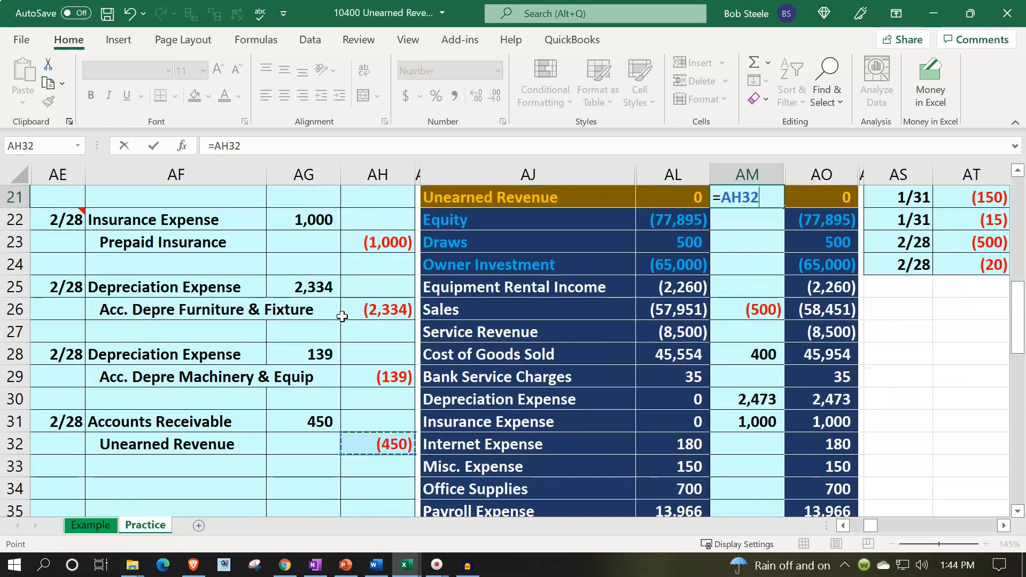
key(Return)
key(Up)
key(Right)
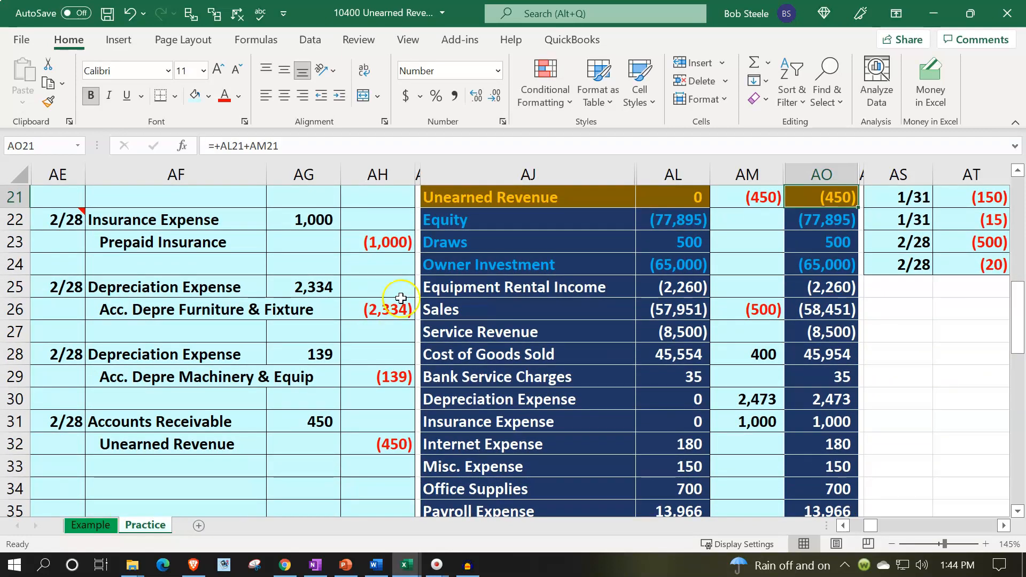
Review the adjusted trial balance amounts for Accounts Receivable in AO6 and Unearned Revenue in AO21
scroll(510, 256, up, 2)
scroll(510, 256, up, 2)
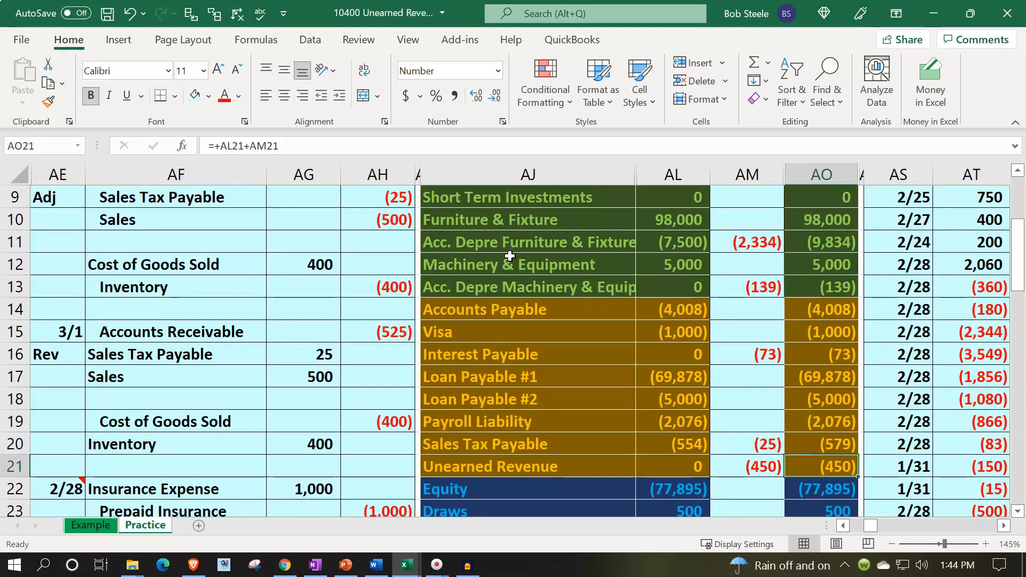
scroll(509, 256, up, 2)
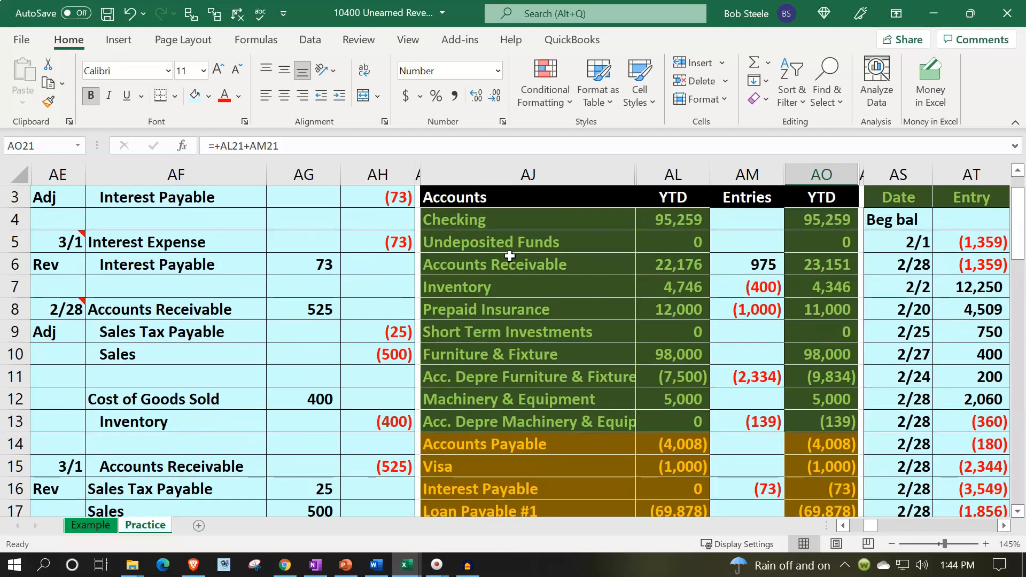
scroll(510, 256, up, 1)
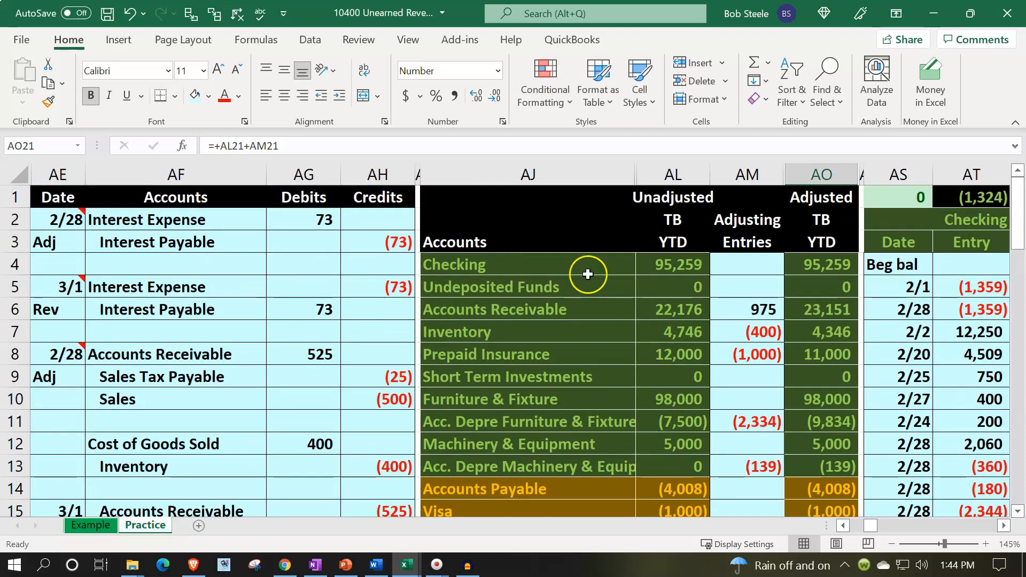
click(823, 305)
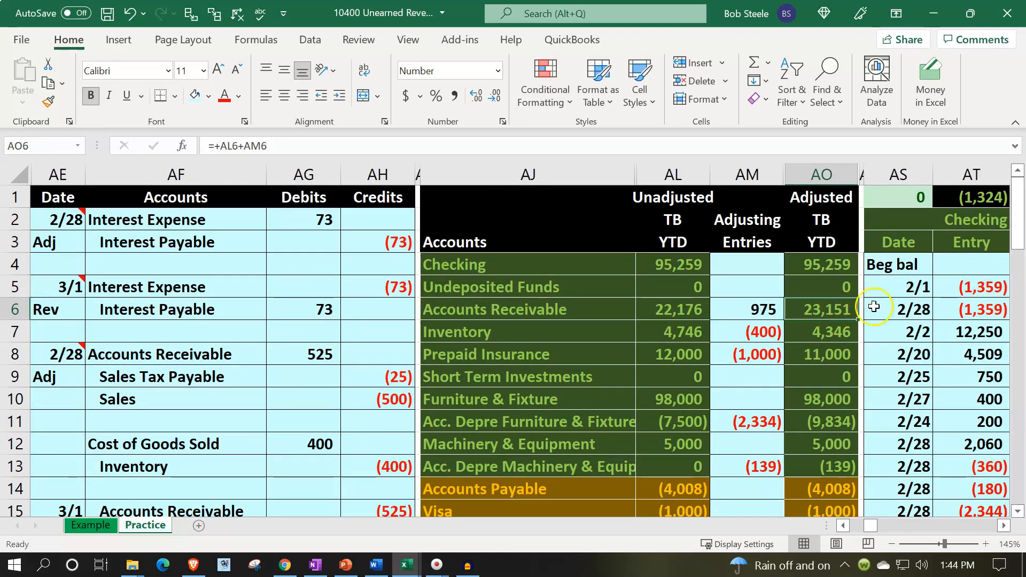
scroll(873, 306, down, 4)
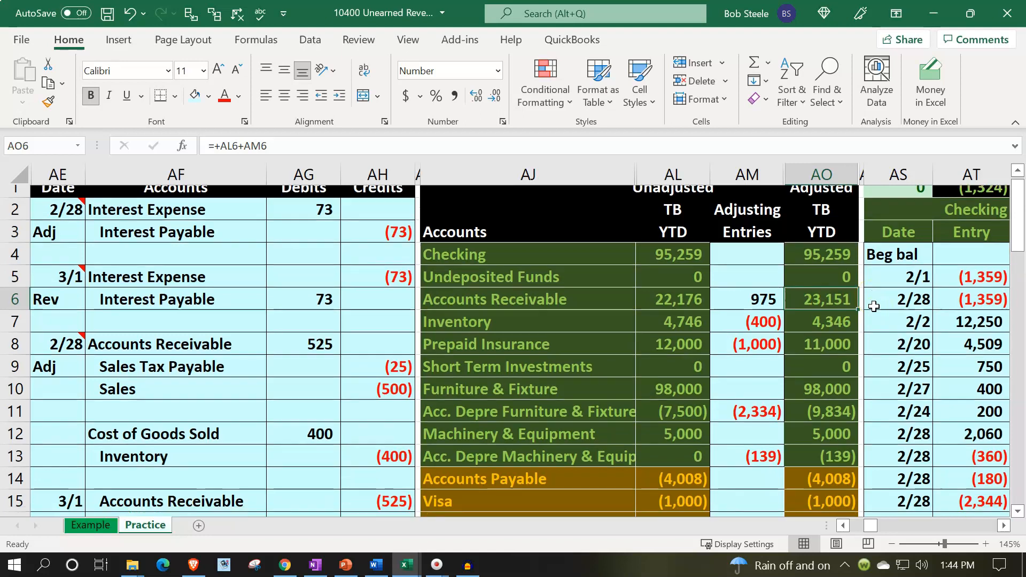
click(840, 381)
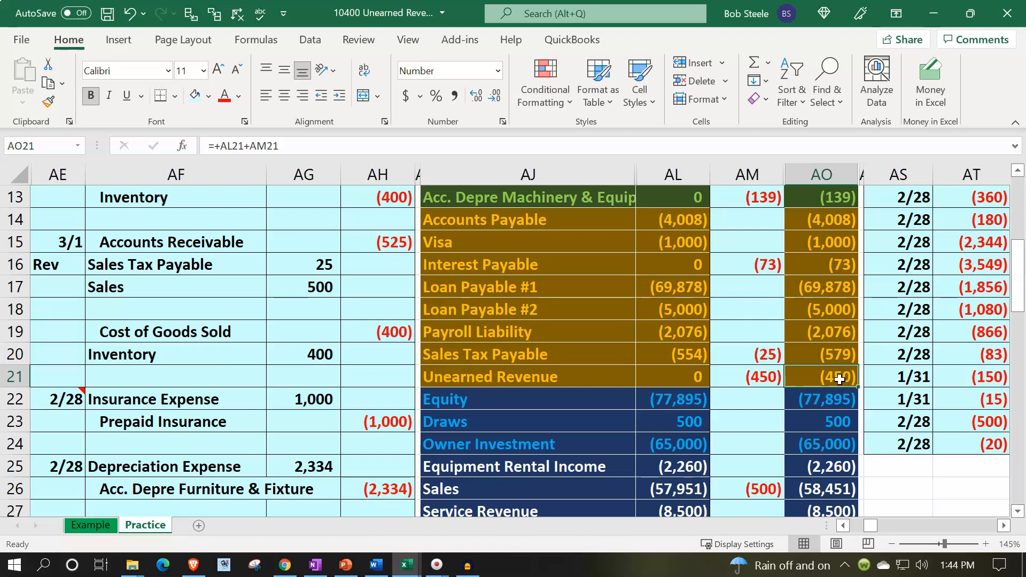
Point out the Accounts Receivable debit line of the 2/28 adjusting entry in AF31:AG31, referring back to the trial balance
scroll(840, 380, down, 3)
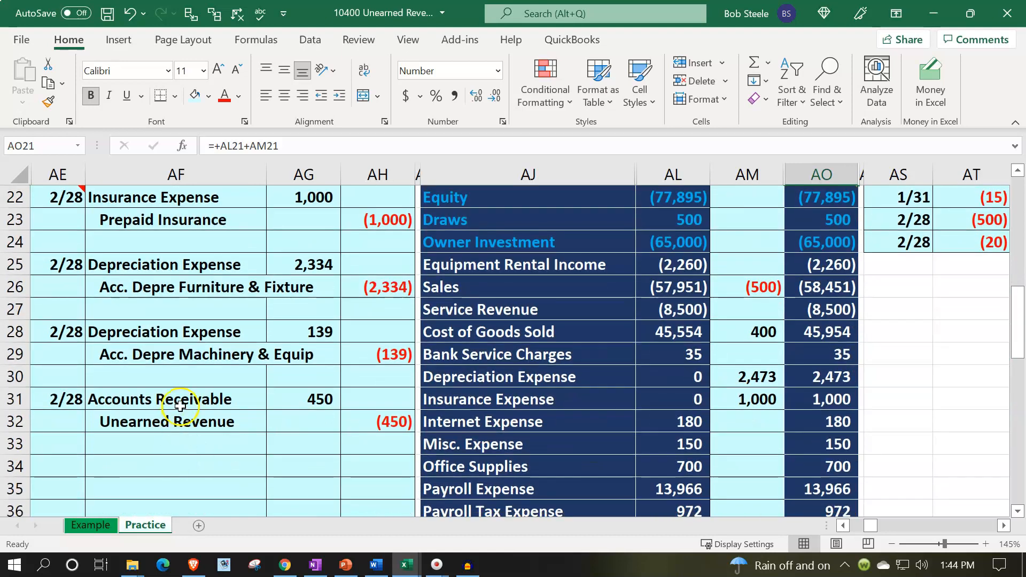
drag(182, 400, 283, 393)
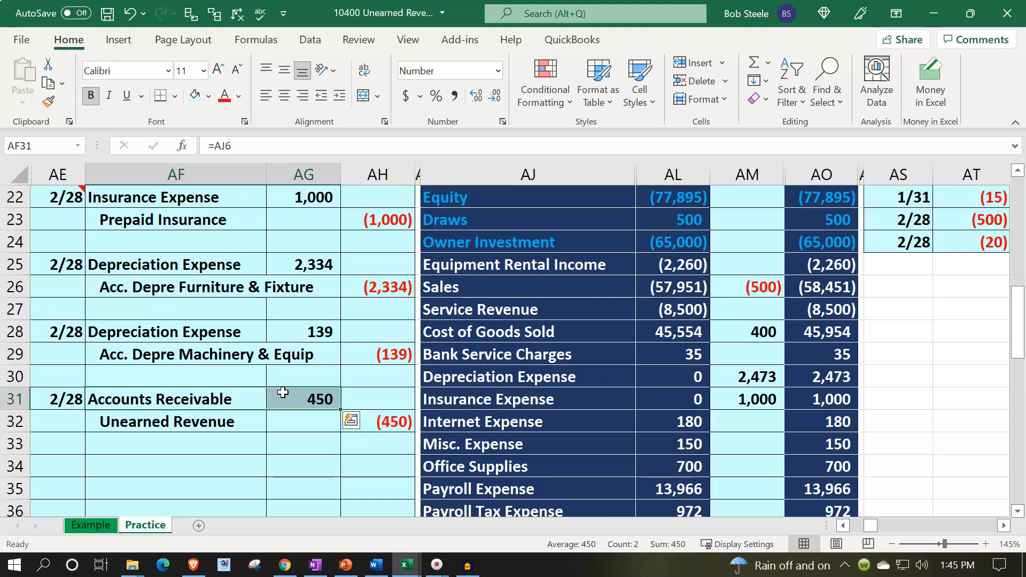
scroll(283, 392, up, 5)
scroll(568, 287, up, 3)
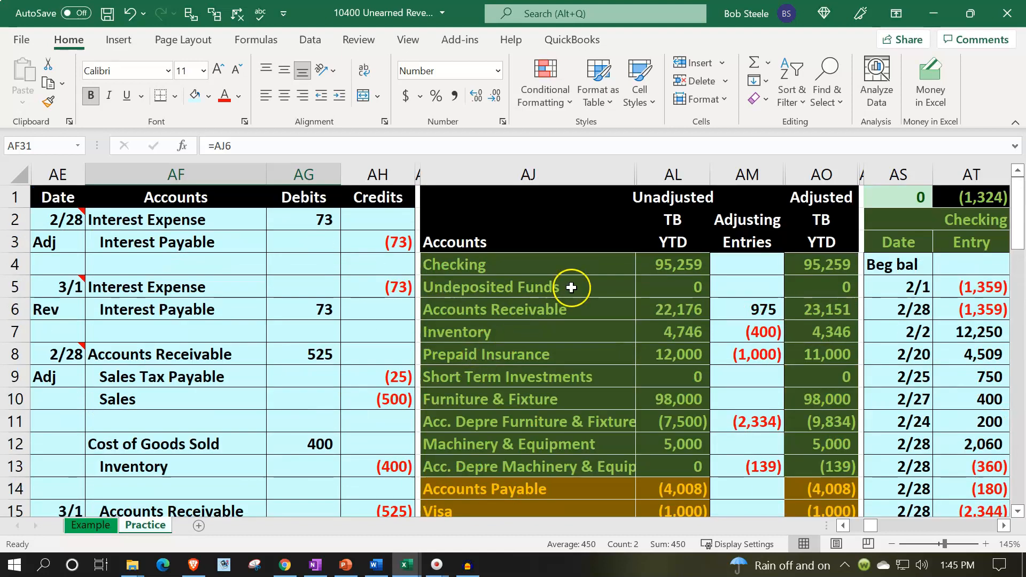
click(571, 288)
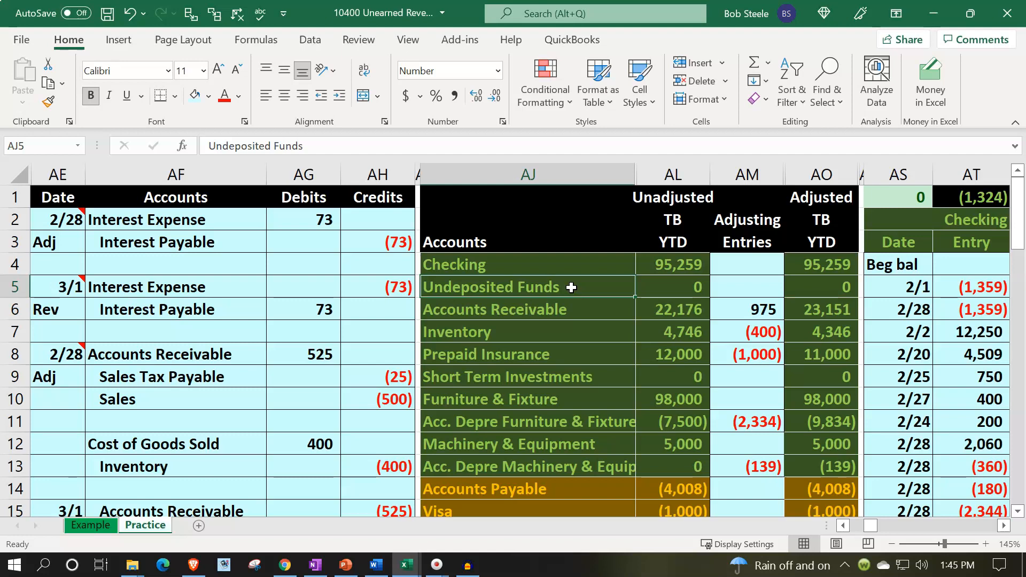
scroll(571, 288, down, 7)
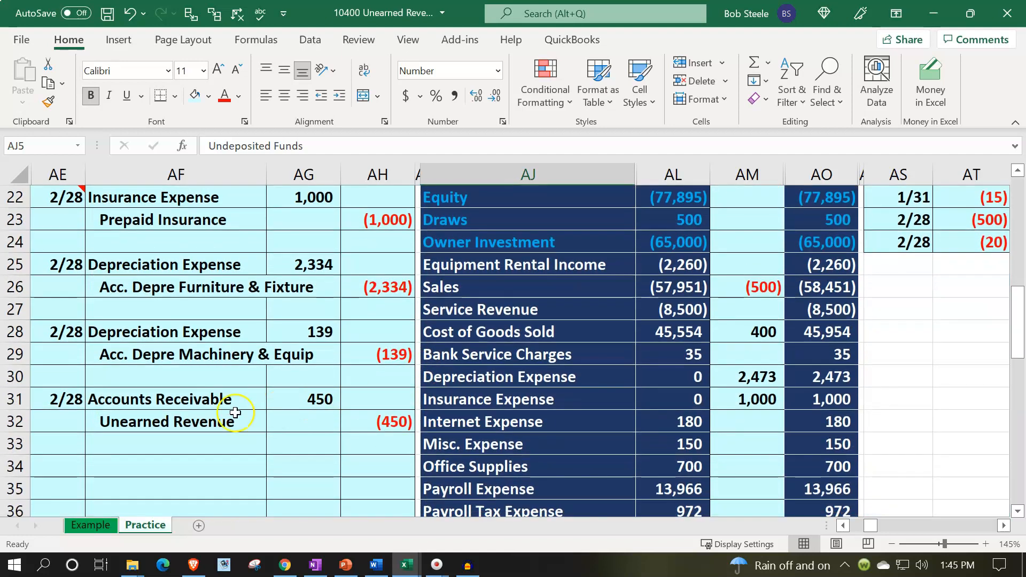
drag(221, 398, 282, 392)
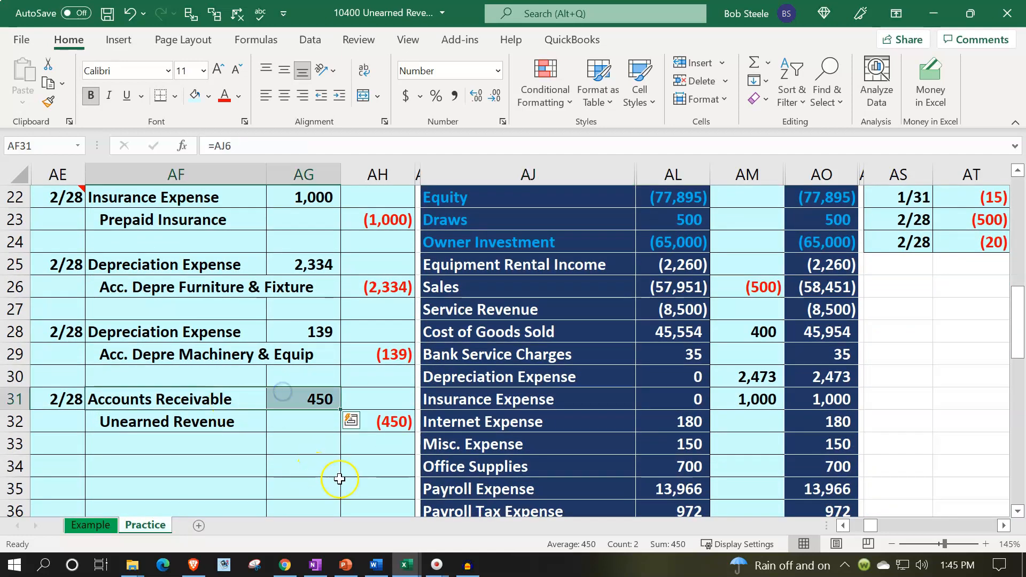
Label the next open line of the Accounts Receivable general ledger, BA20, as Adj
scroll(340, 478, up, 7)
click(533, 327)
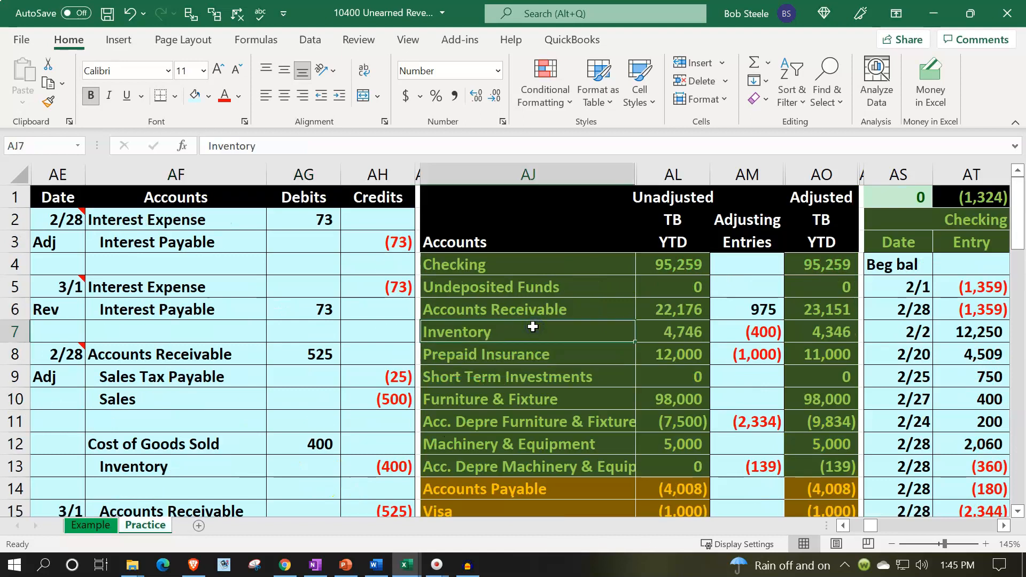
key(Right)
key(Right)
key(Right)
key(Right)
key(Right)
key(Right)
key(Right)
key(Right)
key(Right)
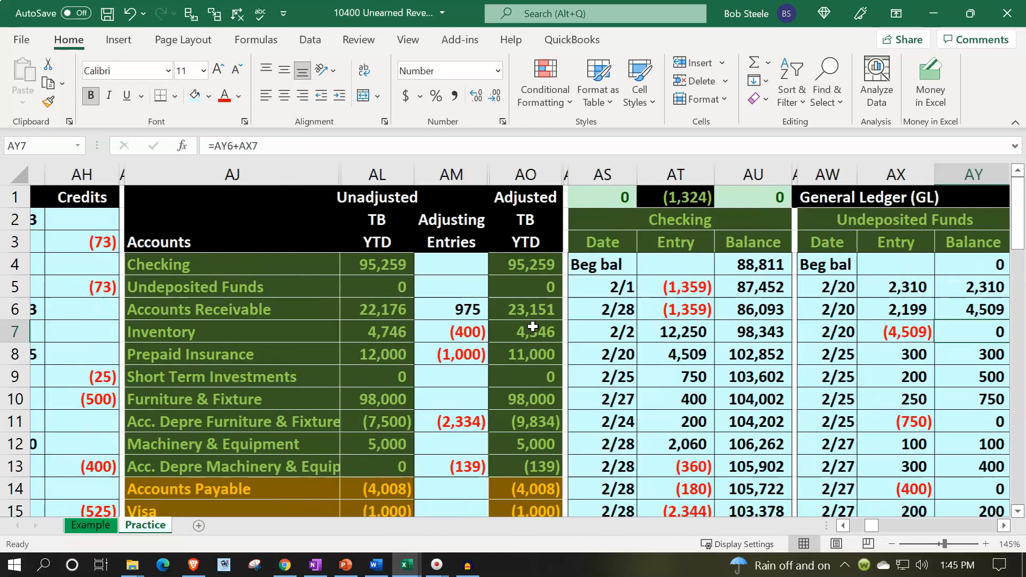
key(Right)
key(Right)
key(Right)
key(Right)
key(Right)
key(Down)
key(Down)
key(Down)
key(Down)
key(Down)
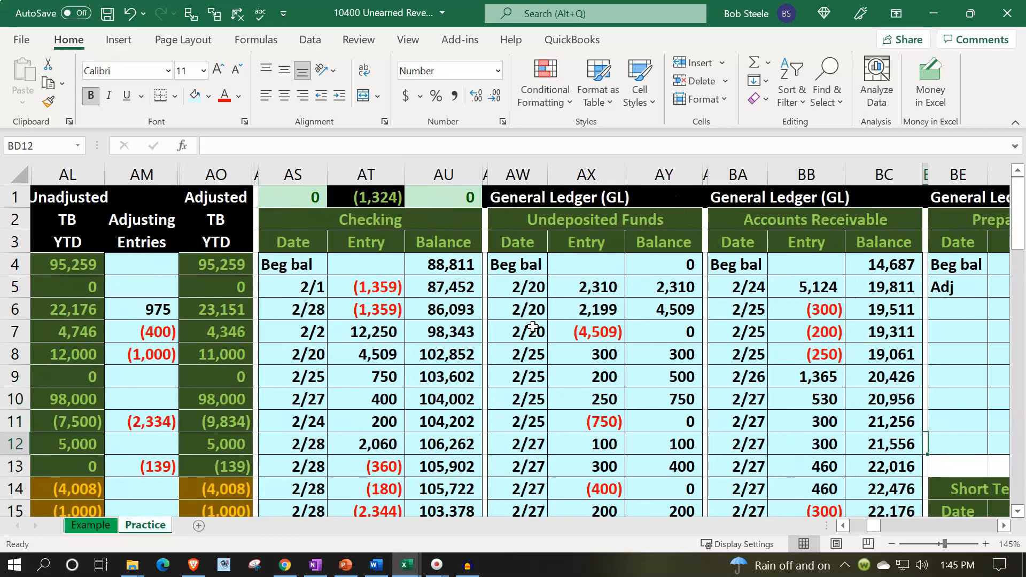
key(Down)
key(Down)
key(Down)
key(Down)
key(Down)
key(Down)
key(Down)
key(Down)
key(Down)
key(Left)
key(Left)
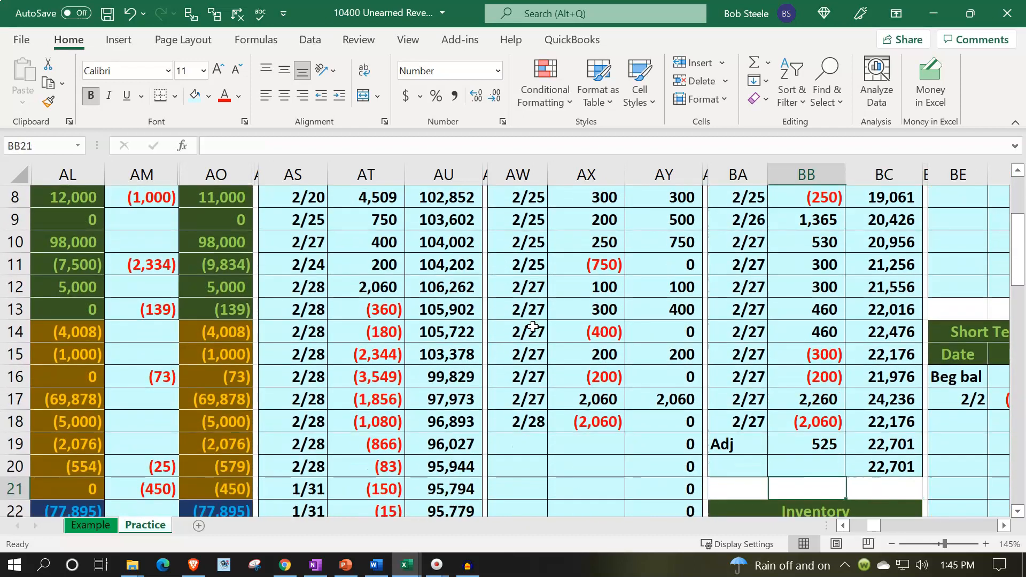
key(Left)
key(Up)
text(ADJ)
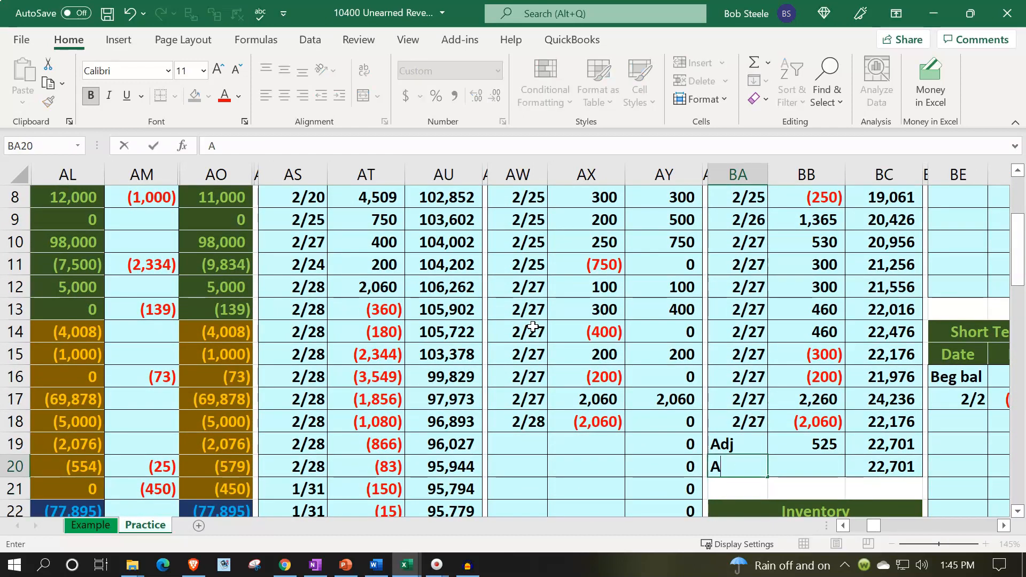
key(BackSpace)
key(BackSpace)
text(dj)
key(Tab)
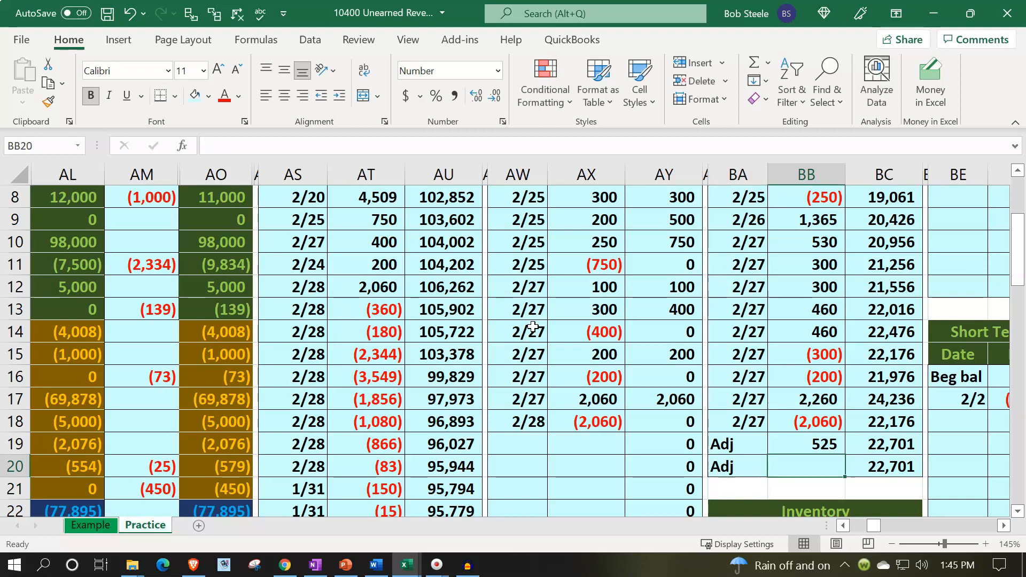
Link the Accounts Receivable ledger entry in BB20 to the 450 debit in AG31
text(=)
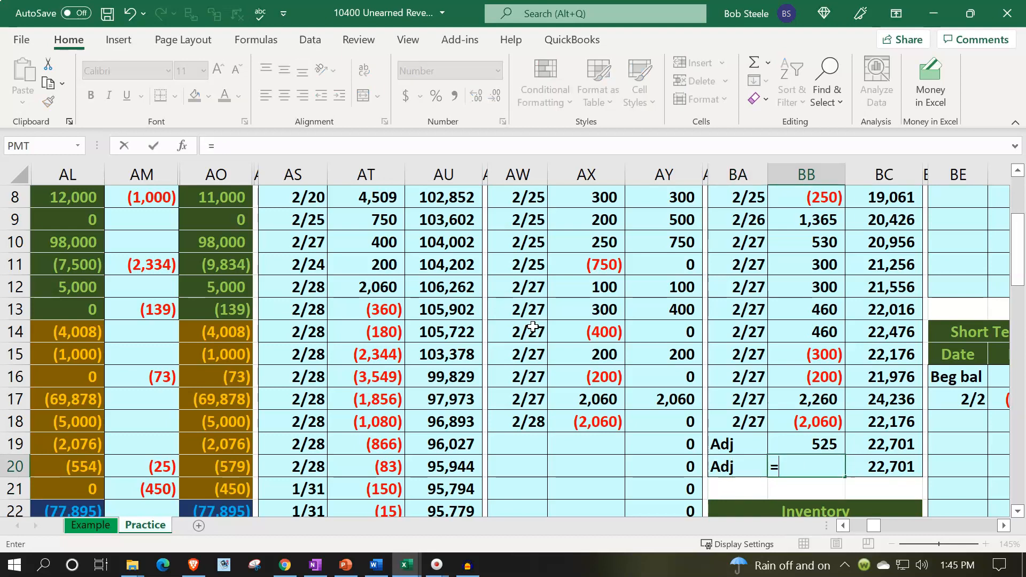
key(Left)
key(Left)
key(Left)
key(Left)
key(Left)
key(Left)
key(Left)
key(Left)
key(Left)
key(Left)
key(Left)
key(Left)
key(Left)
key(Left)
key(Left)
key(Left)
key(Left)
key(Left)
key(Left)
key(Down)
key(Down)
key(Down)
key(Down)
key(Down)
key(Down)
key(Down)
key(Down)
key(Down)
key(Down)
key(Down)
key(Down)
key(Down)
key(Down)
key(Down)
key(Down)
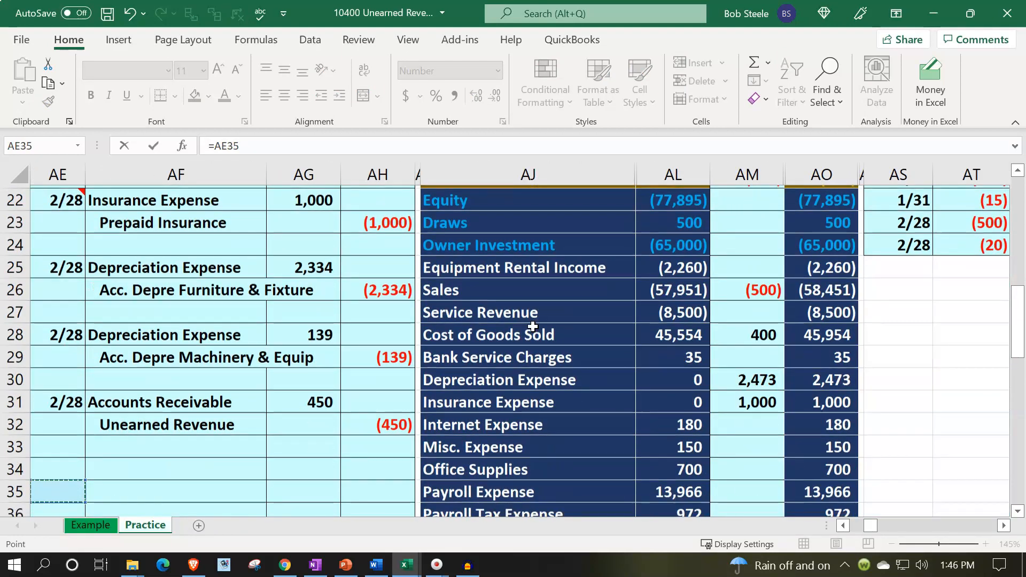
key(Right)
key(Right)
key(Up)
key(Up)
key(Up)
key(Up)
key(Up)
key(Return)
Compare the Accounts Receivable ledger balance in BC20 with the adjusted trial balance amount in AO6
key(Up)
key(Up)
key(Right)
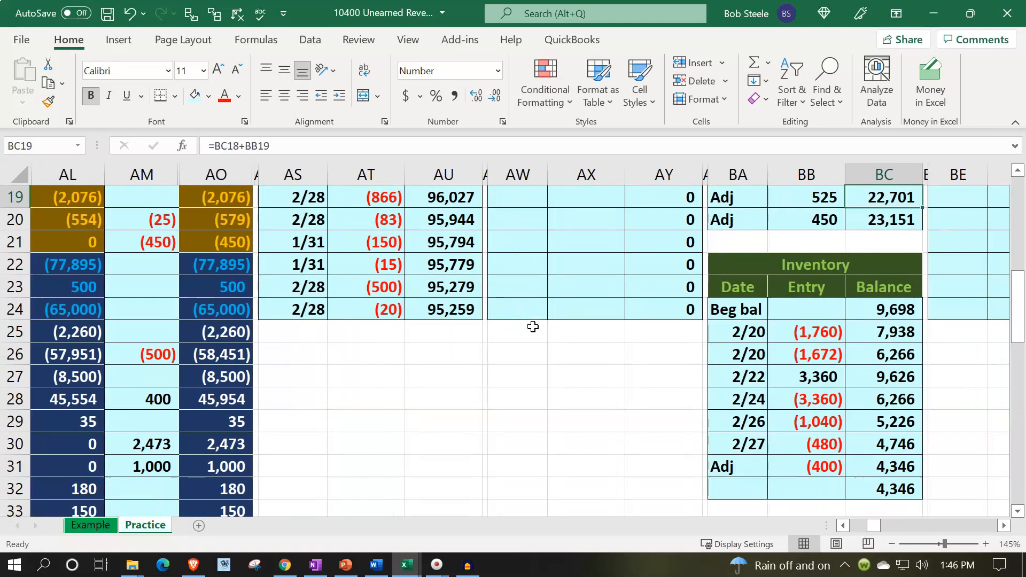
key(Up)
key(Down)
key(Down)
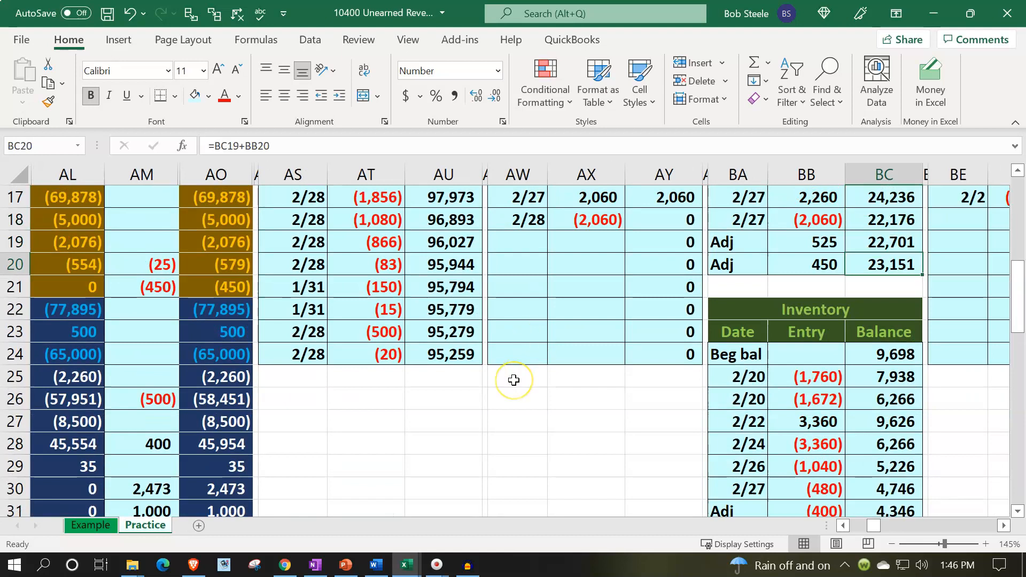
scroll(514, 380, up, 5)
click(311, 323)
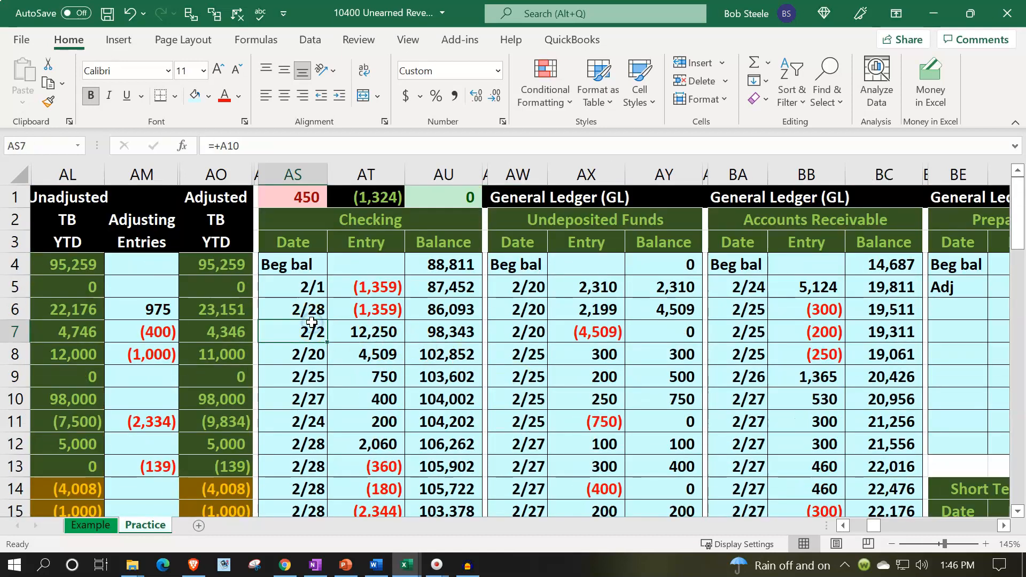
key(Left)
key(Left)
key(Left)
key(Left)
key(Up)
key(Right)
key(Right)
key(Right)
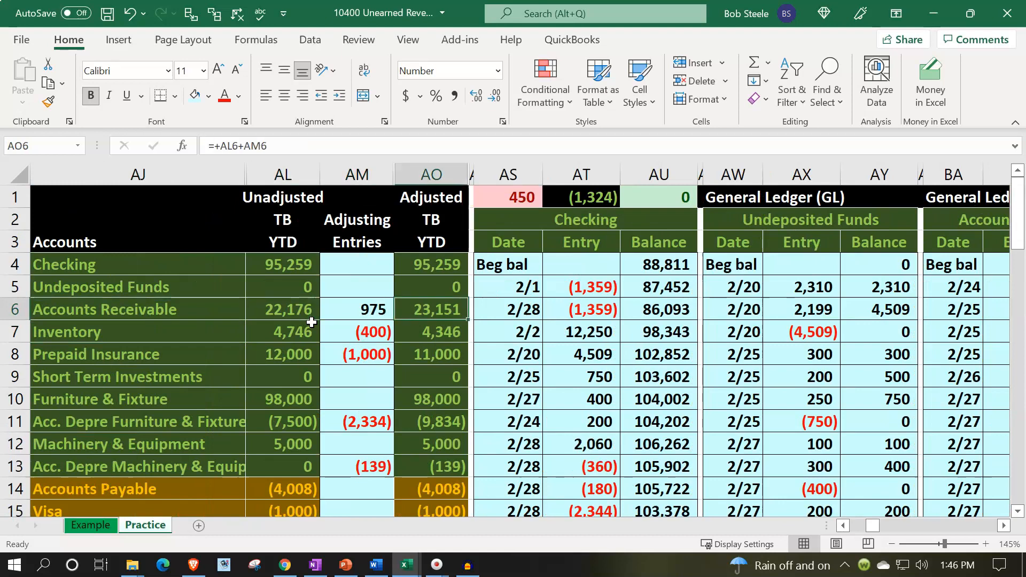
Review the Unearned Revenue credit line of the 2/28 adjusting entry in row 32 and locate its trial balance account in AJ21
click(494, 291)
key(Left)
key(Left)
key(Left)
key(Left)
key(Left)
key(Left)
key(Left)
key(Left)
key(Left)
key(Left)
key(Down)
key(Down)
key(Down)
key(Down)
key(Down)
key(Down)
key(Down)
key(Down)
key(Down)
key(Down)
key(Down)
key(Down)
key(Down)
key(Down)
key(Down)
key(Down)
key(Down)
key(Down)
key(Down)
key(Down)
key(Down)
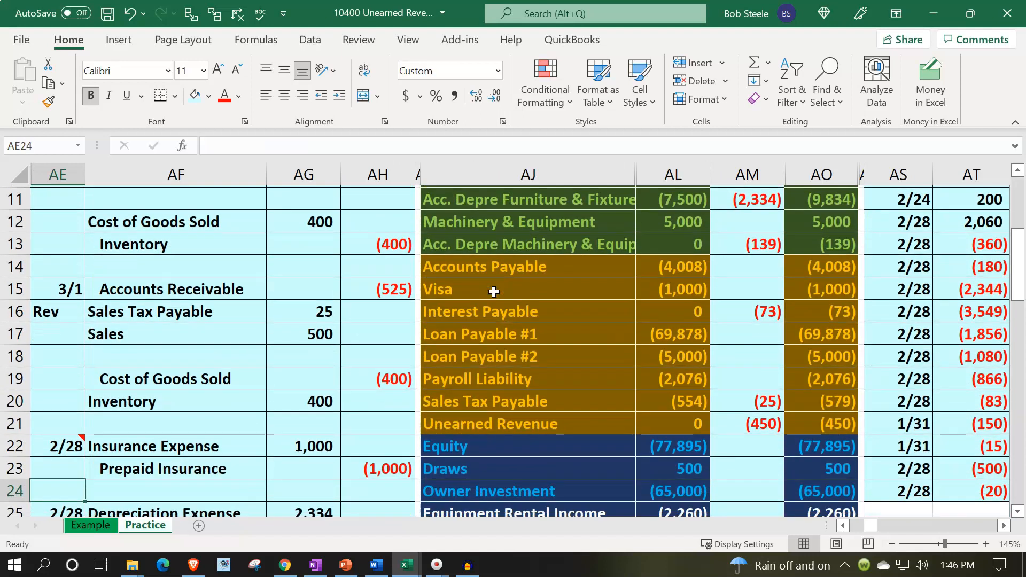
key(Down)
key(Down)
key(Down)
key(Down)
key(Down)
key(Right)
key(Right)
key(Right)
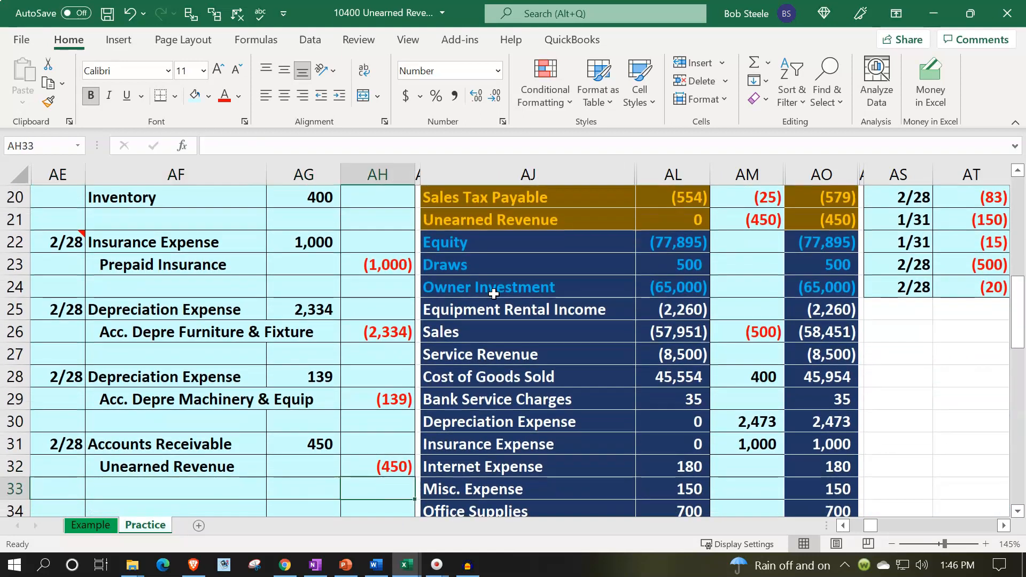
key(Up)
click(531, 224)
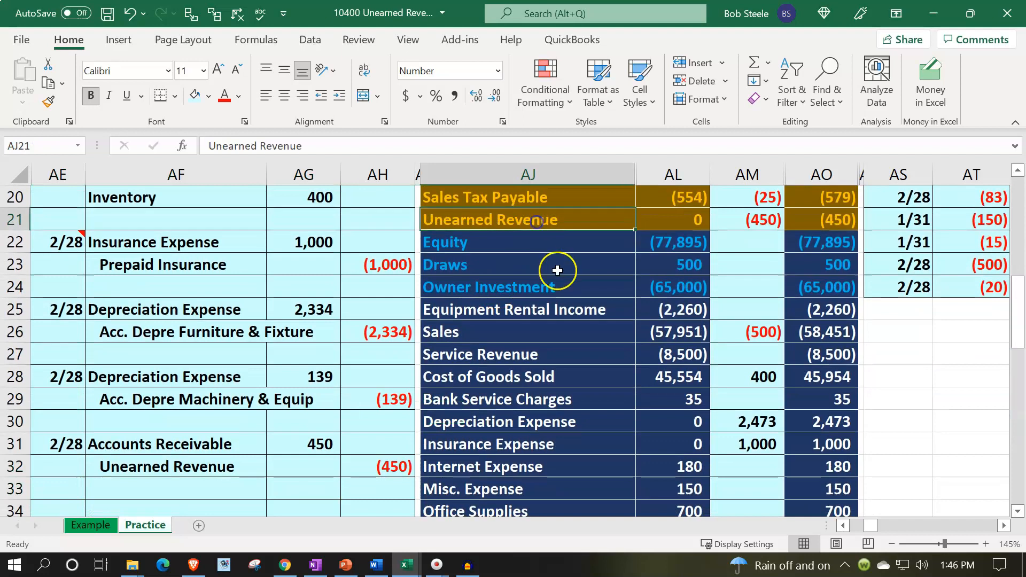
Label the next open line of the Unearned Revenue general ledger, CG7, as Adj
scroll(572, 298, up, 5)
scroll(573, 297, up, 2)
click(727, 304)
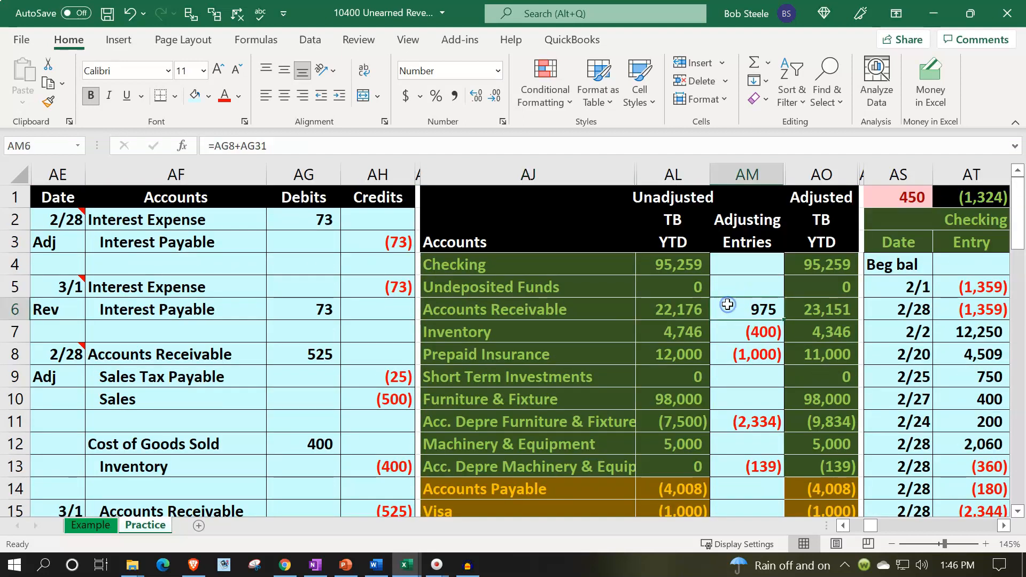
key(Right)
key(Right)
key(Right)
key(Right)
key(Right)
key(Right)
key(Right)
key(Right)
key(Right)
key(Right)
key(Right)
key(Right)
key(Right)
key(Right)
key(Right)
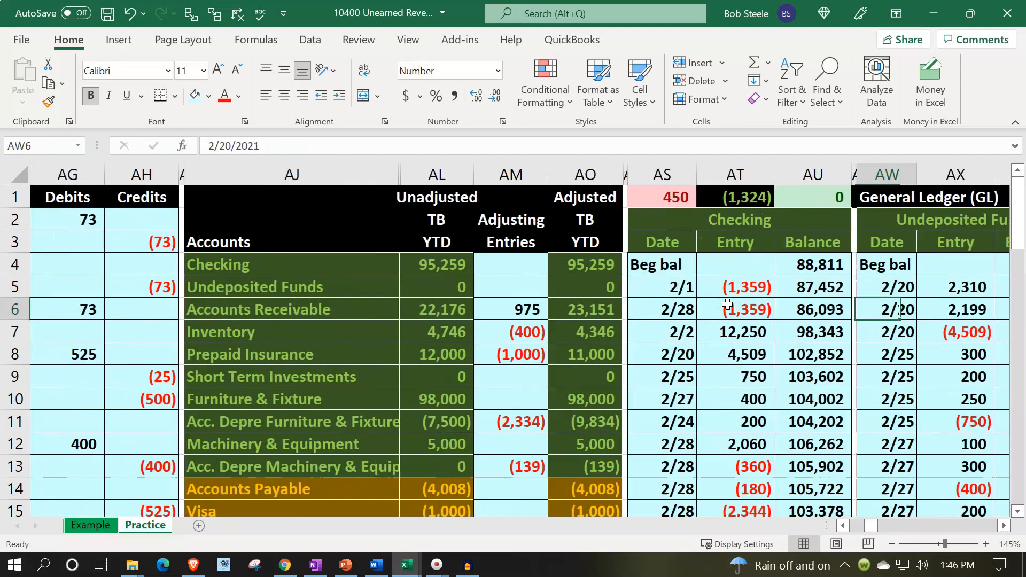
key(Right)
key(Right)
key(Right)
key(Right)
key(Right)
key(Right)
key(Right)
key(Right)
key(Right)
key(Right)
key(Right)
key(Right)
key(Right)
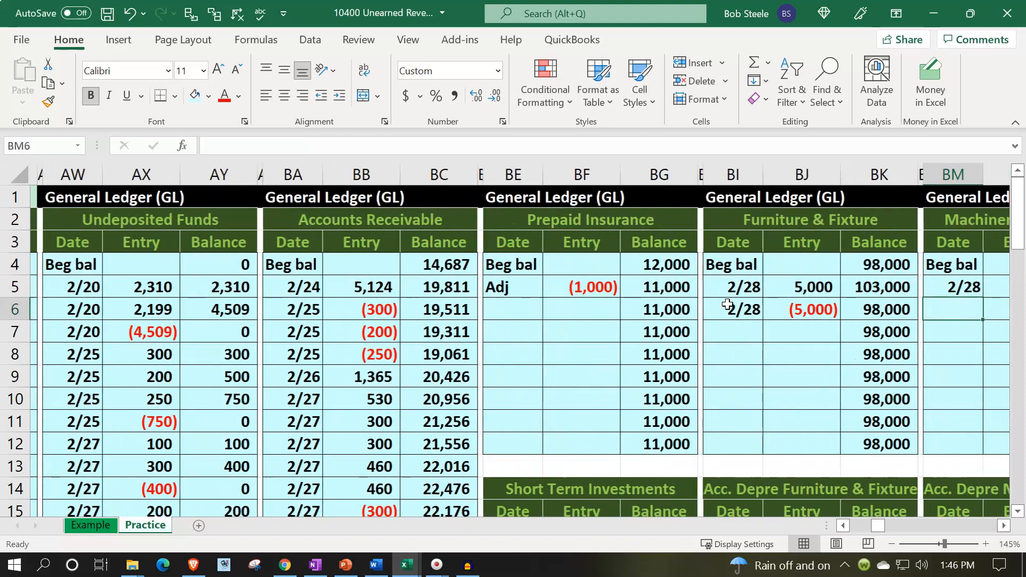
key(Right)
key(Right)
key(Right)
key(Right)
key(Right)
key(Right)
key(Right)
key(Right)
key(Right)
key(Right)
key(Right)
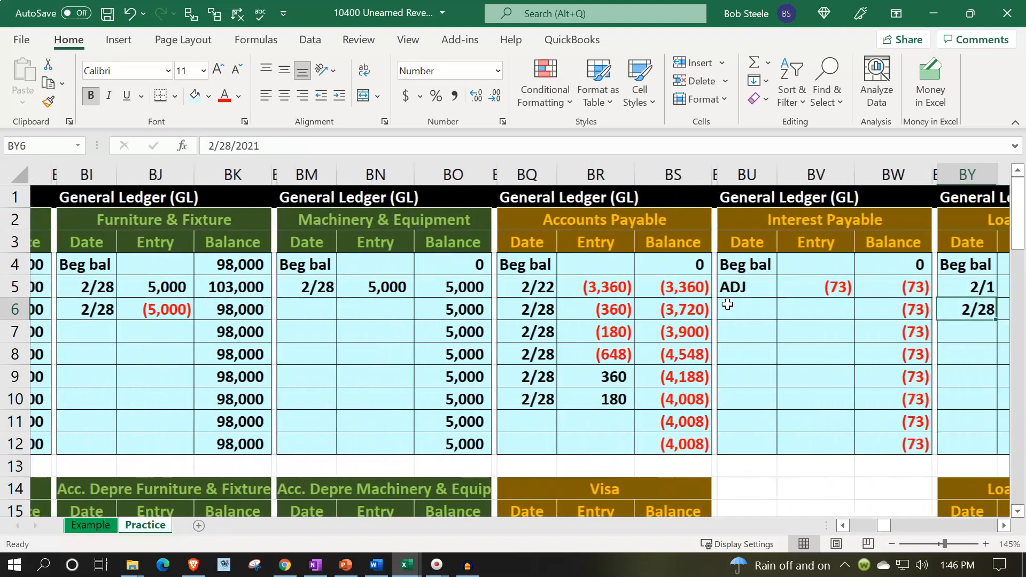
key(Right)
key(Right)
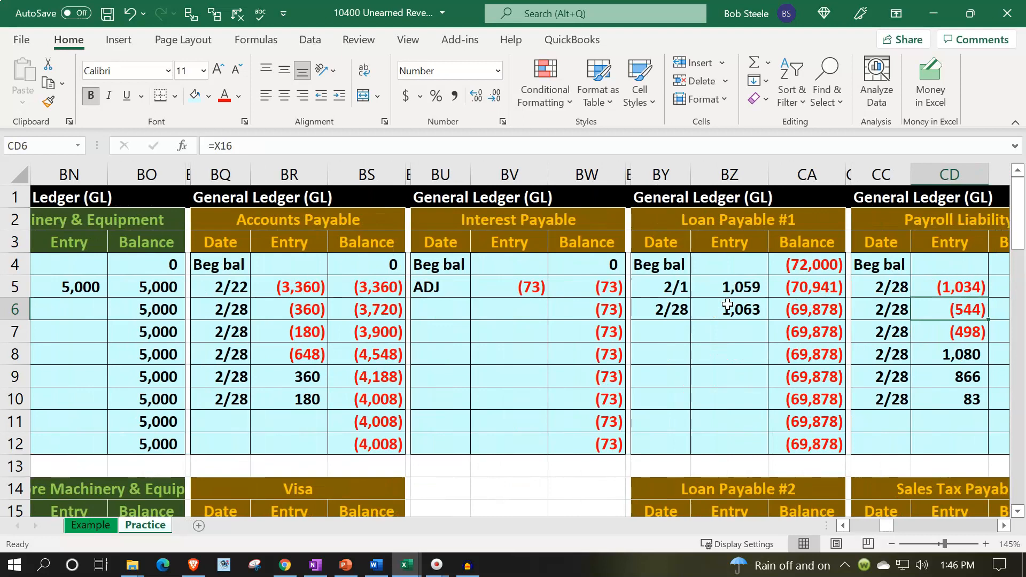
key(Down)
key(Down)
key(Down)
key(Down)
key(Down)
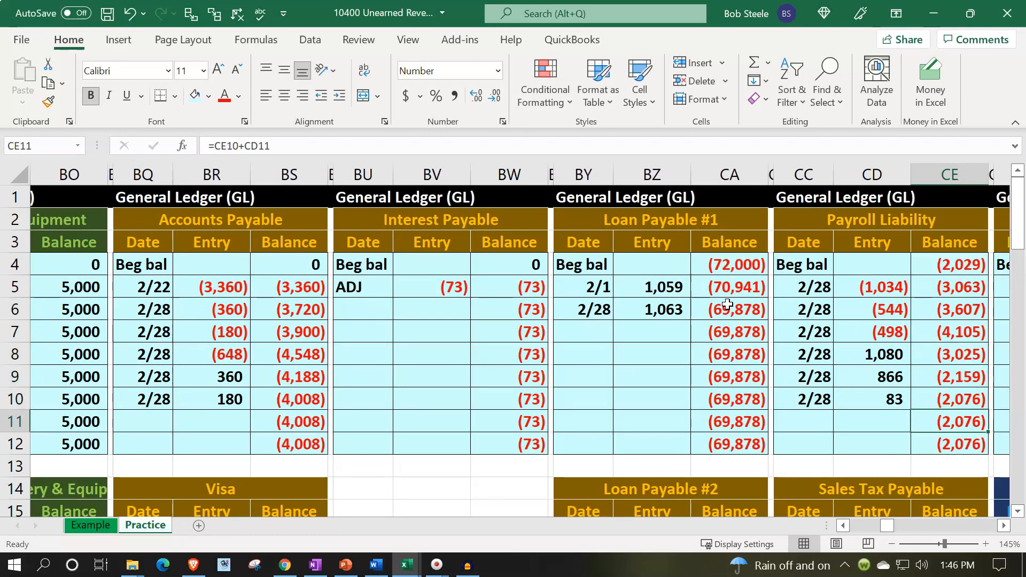
key(Right)
key(Right)
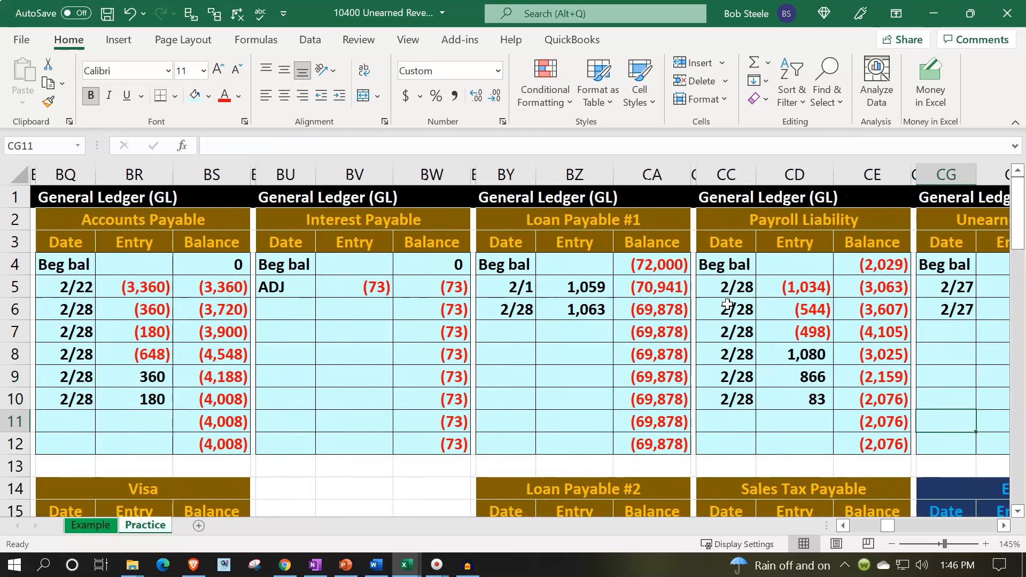
key(Right)
key(Right)
key(Up)
key(Up)
key(Up)
key(Up)
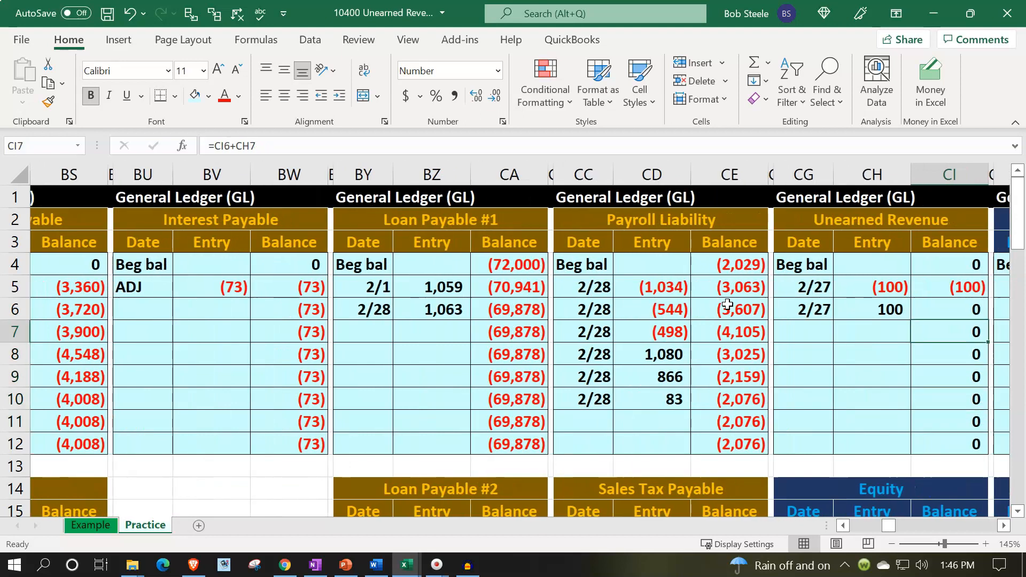
key(Left)
key(Left)
text(Adj)
key(Tab)
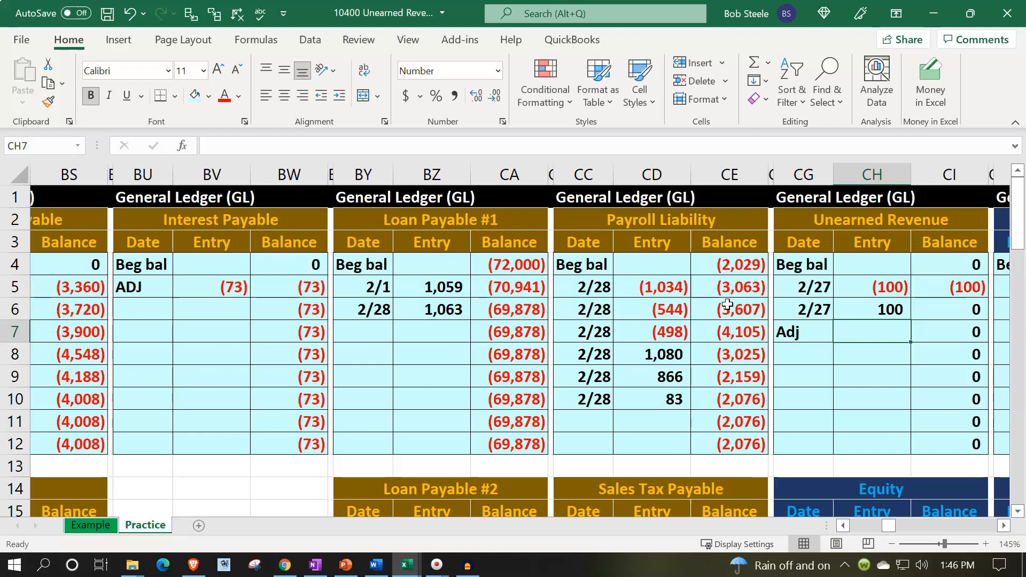
Link the Unearned Revenue ledger entry in CH7 to the 450 credit in AH32
text(=)
key(Left)
key(Left)
key(Left)
key(Left)
key(Left)
key(Left)
key(Left)
key(Left)
key(Left)
key(Left)
key(Left)
key(Left)
key(Left)
key(Left)
key(Left)
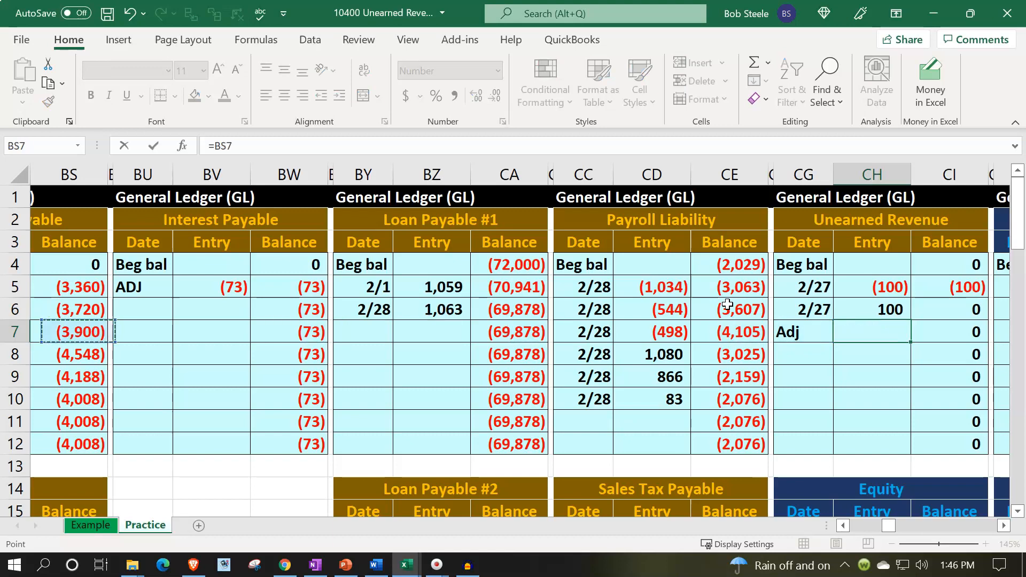
key(Left)
key(Left)
key(Left)
key(Left)
key(Left)
key(Left)
key(Left)
key(Left)
key(Left)
key(Left)
key(Left)
key(Left)
key(Left)
key(Left)
key(Left)
key(Left)
key(Left)
key(Left)
key(Left)
key(Left)
key(Down)
key(Down)
key(Down)
key(Down)
key(Down)
key(Down)
key(Down)
key(Down)
key(Down)
key(Down)
key(Down)
key(Down)
key(Down)
key(Down)
key(Down)
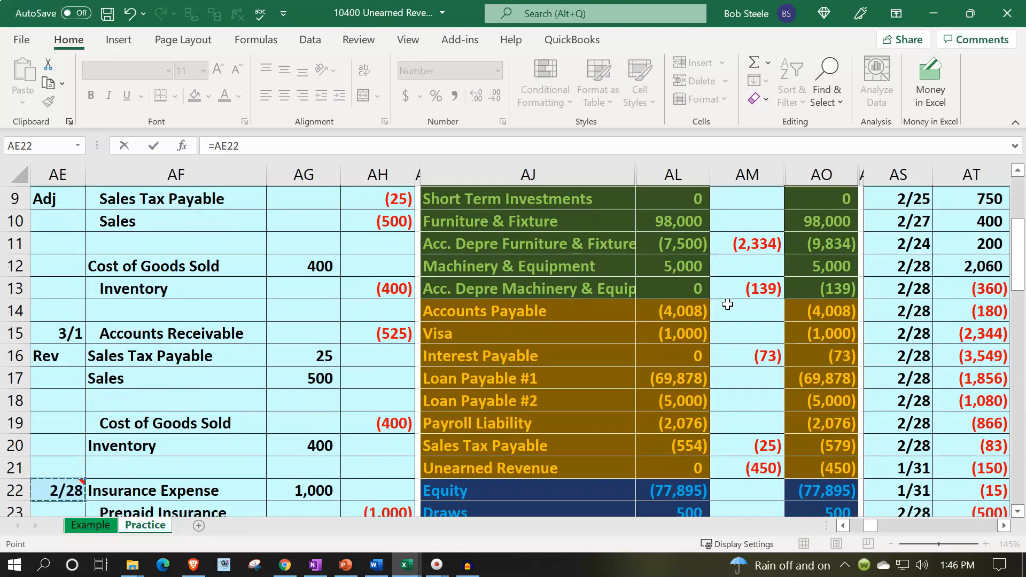
key(Down)
key(Down)
key(Down)
key(Down)
key(Down)
key(Down)
key(Down)
key(Down)
key(Down)
key(Down)
key(Down)
key(Down)
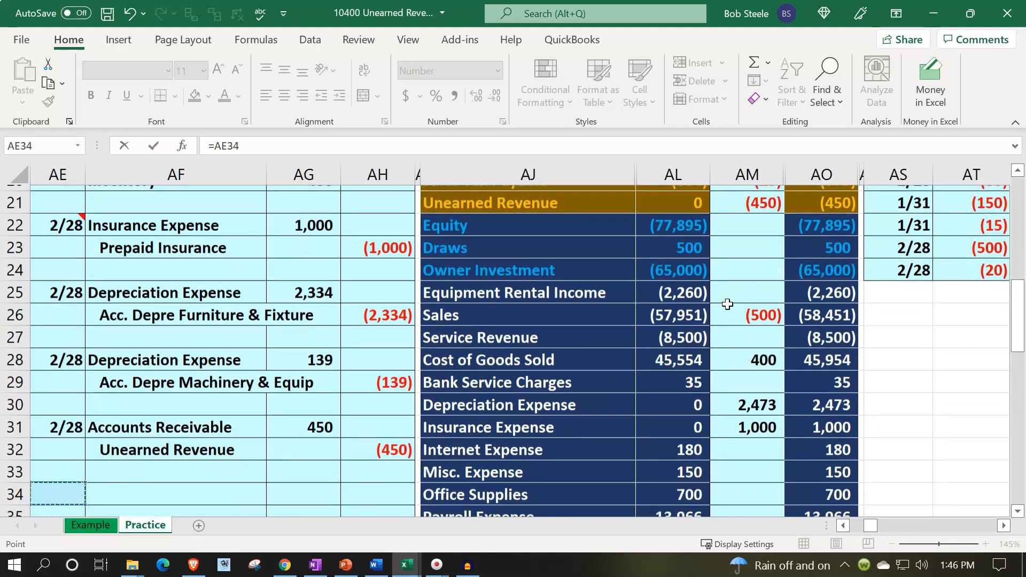
key(Right)
key(Right)
key(Right)
key(Up)
key(Up)
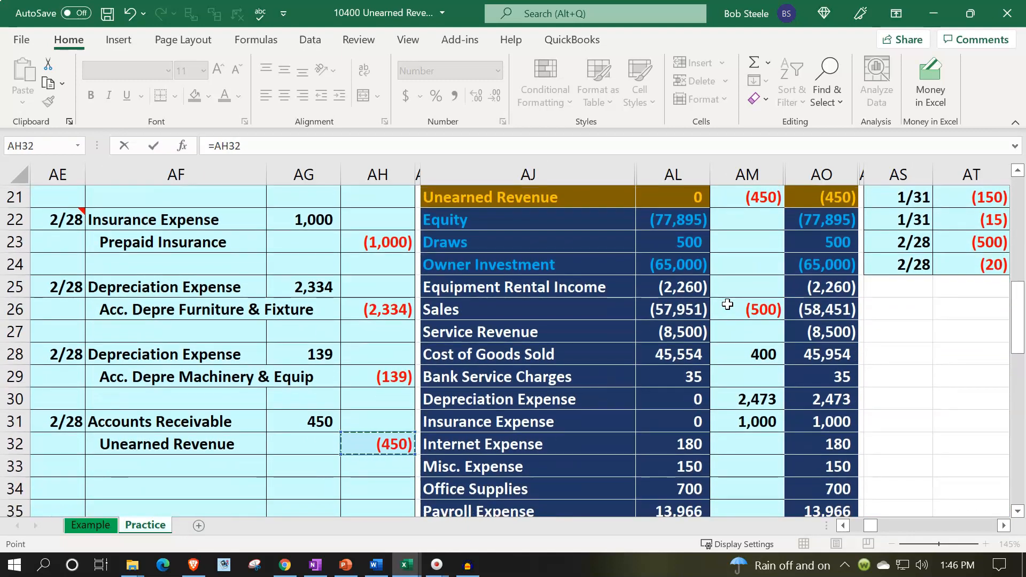
key(Return)
Check the running balance of the Unearned Revenue general ledger in CI7
key(Up)
key(Up)
key(Up)
key(Up)
key(Up)
key(Up)
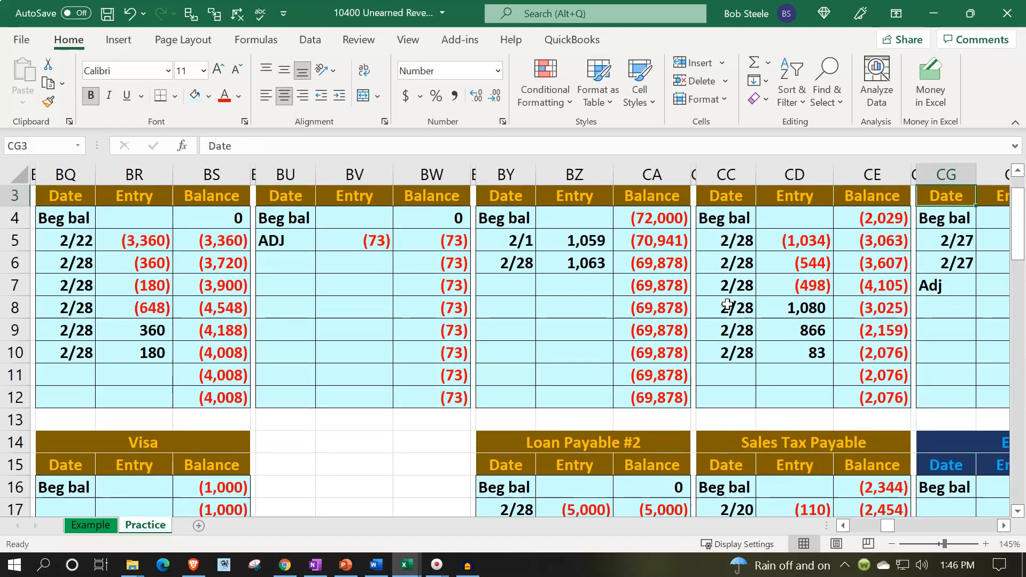
key(Right)
key(Right)
key(Right)
key(Down)
key(Down)
key(Down)
key(Down)
key(Down)
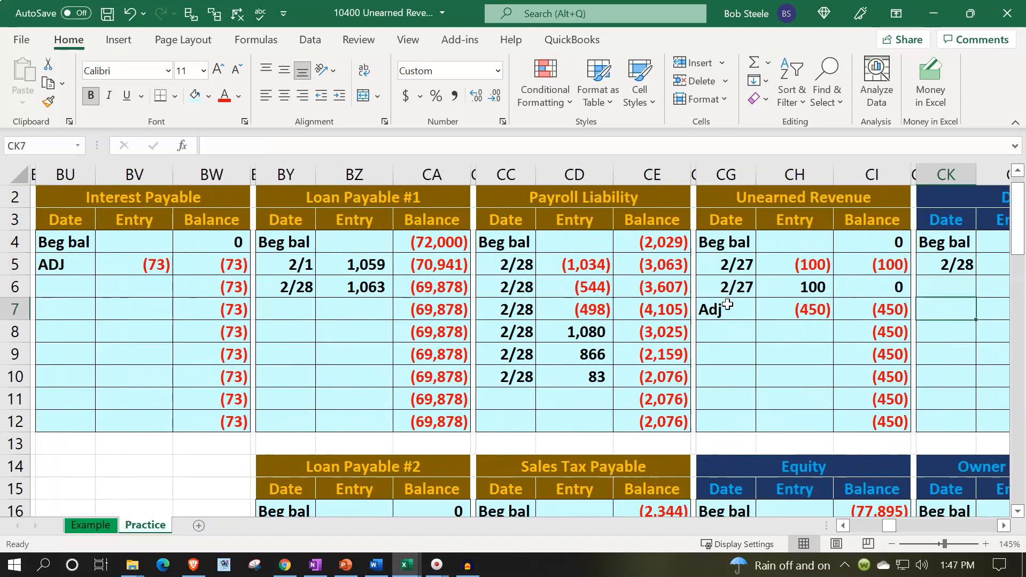
key(Left)
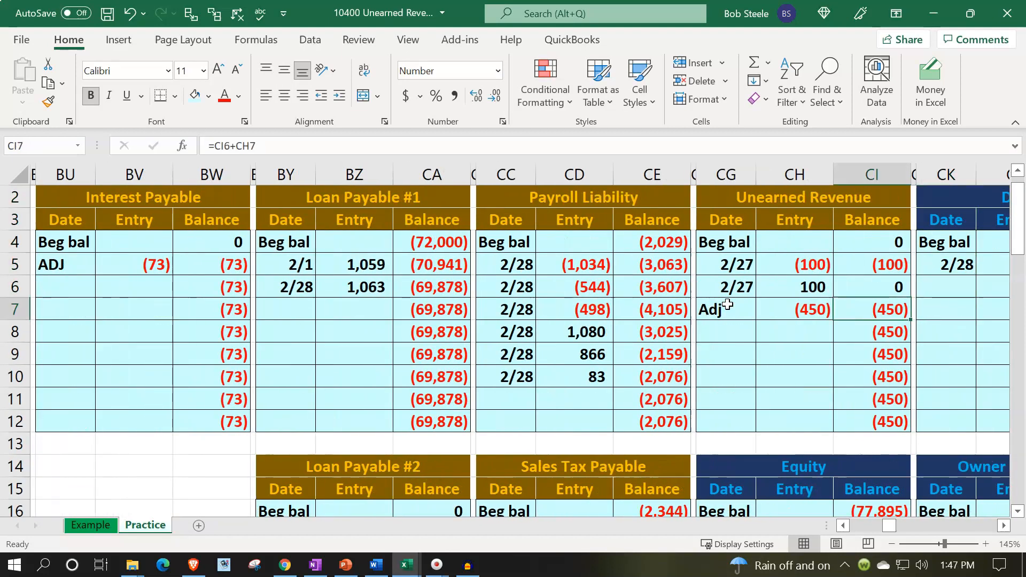
Check the general ledger balancing total in AS1 and look over the adjusted trial balance column
key(Left)
key(Left)
key(Left)
key(Left)
key(Left)
key(Left)
key(Left)
key(Left)
key(Left)
key(Left)
key(Left)
key(Left)
key(Left)
key(Left)
key(Left)
key(Left)
key(Left)
key(Left)
key(Left)
key(Left)
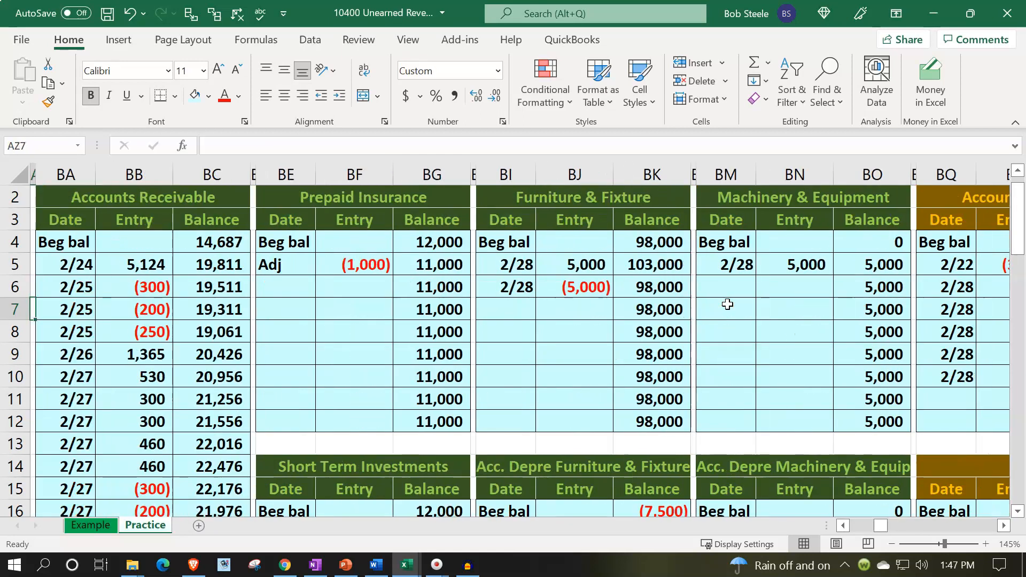
key(Left)
key(Left)
key(Left)
key(Left)
key(Left)
key(Left)
key(Left)
key(Left)
key(Left)
key(Left)
key(Left)
key(Left)
key(Left)
key(Left)
key(Left)
key(Left)
key(Left)
key(Left)
key(Left)
key(Left)
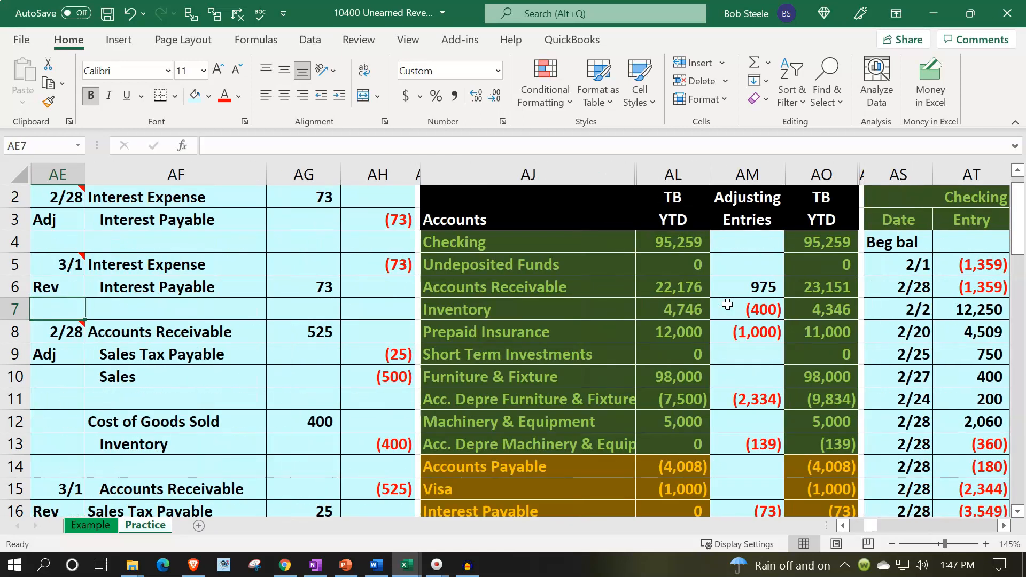
scroll(727, 304, up, 1)
click(898, 193)
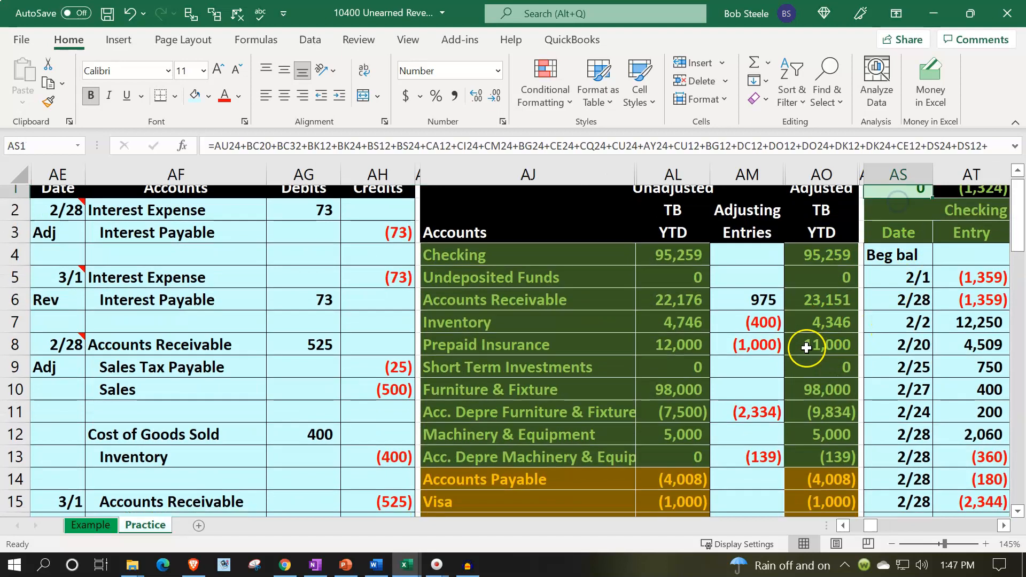
scroll(806, 348, down, 3)
click(826, 447)
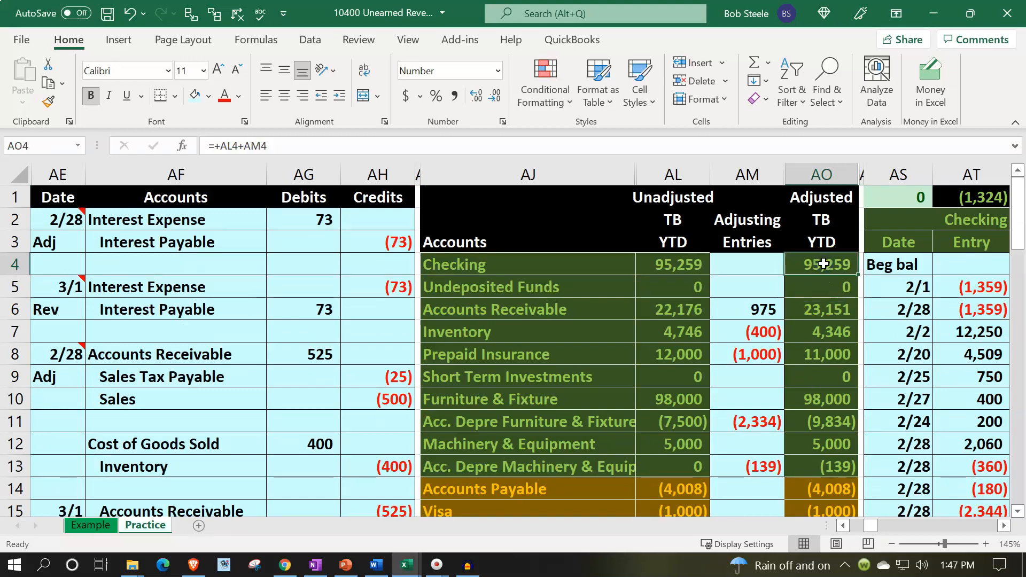
Find the AR Subsidiary Ledger beyond the general ledger accounts and examine its balancing check in DV1
key(Right)
key(Right)
key(Right)
key(Right)
key(Right)
key(Right)
key(Right)
key(Right)
key(Right)
key(Right)
key(Right)
key(Right)
key(Right)
key(Right)
key(Right)
key(Right)
key(Right)
key(Right)
key(Right)
key(Right)
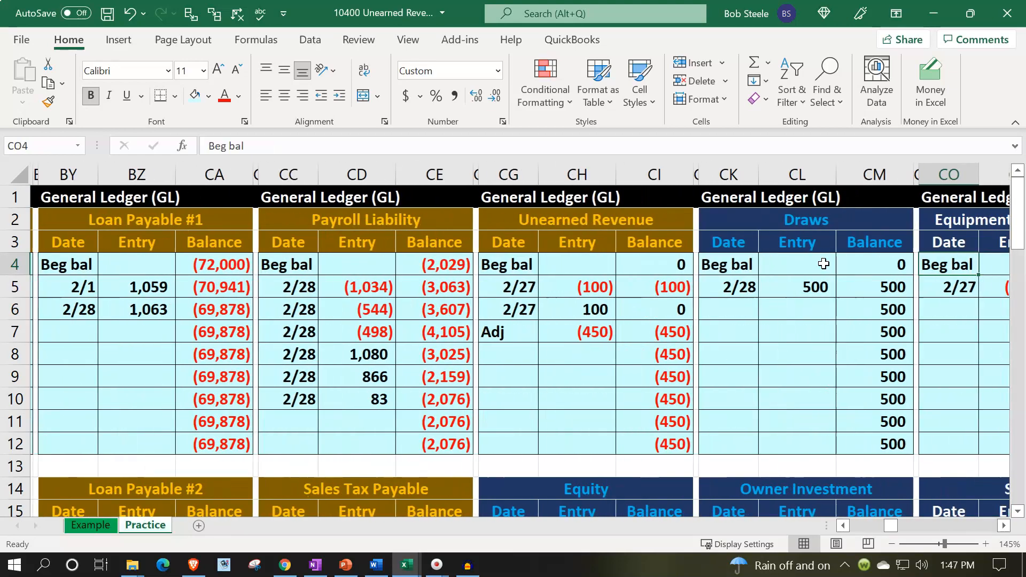
key(Right)
key(Right)
key(Right)
key(Right)
key(Right)
key(Right)
key(Right)
key(Right)
key(Right)
key(Right)
key(Right)
key(Right)
key(Right)
key(Right)
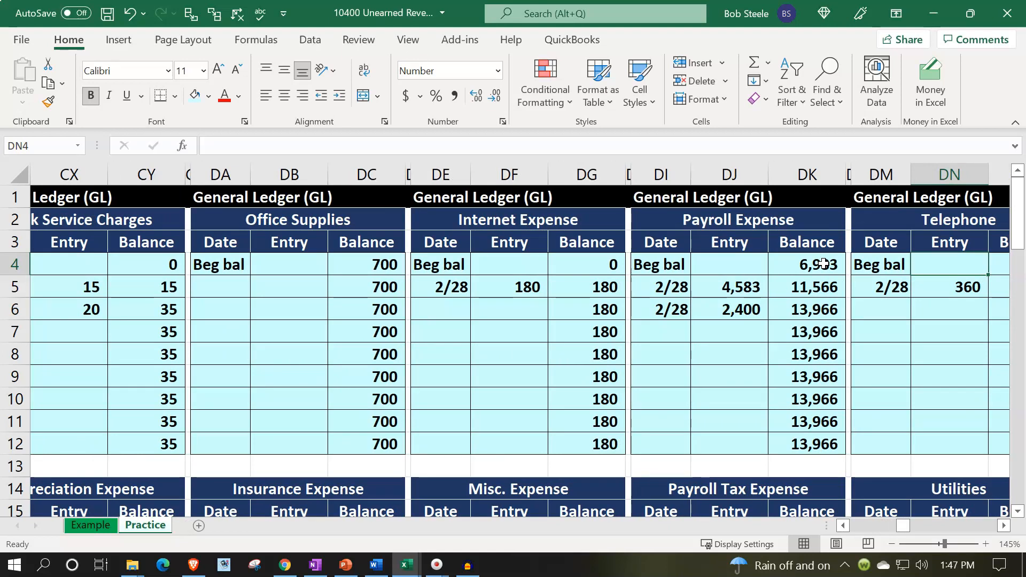
key(Right)
key(Right)
key(Right)
key(Right)
key(Right)
key(Right)
key(Right)
key(Right)
key(Right)
key(Right)
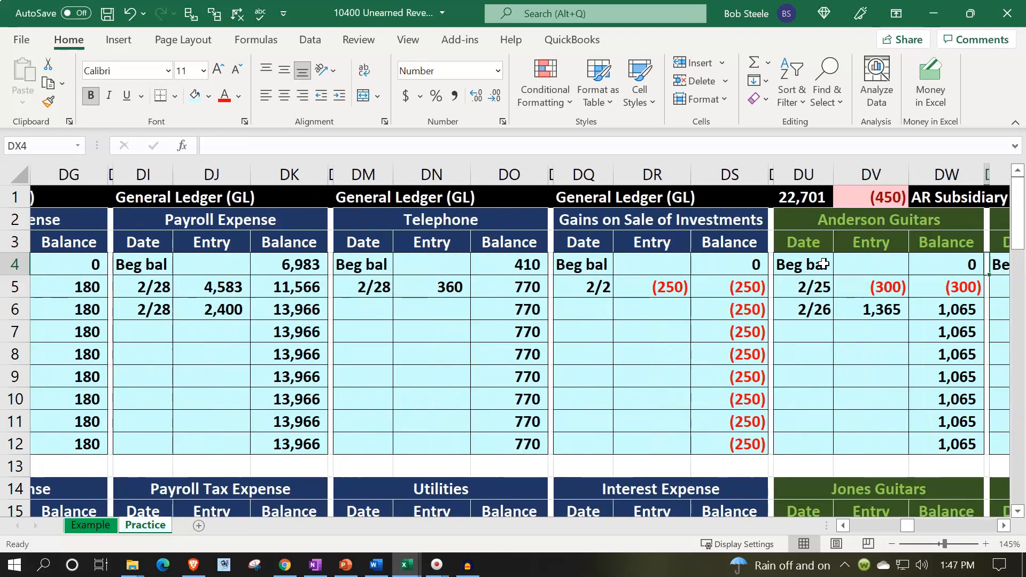
key(Right)
key(Right)
key(Right)
key(Right)
key(Right)
key(Right)
key(Right)
key(Right)
key(Right)
key(Right)
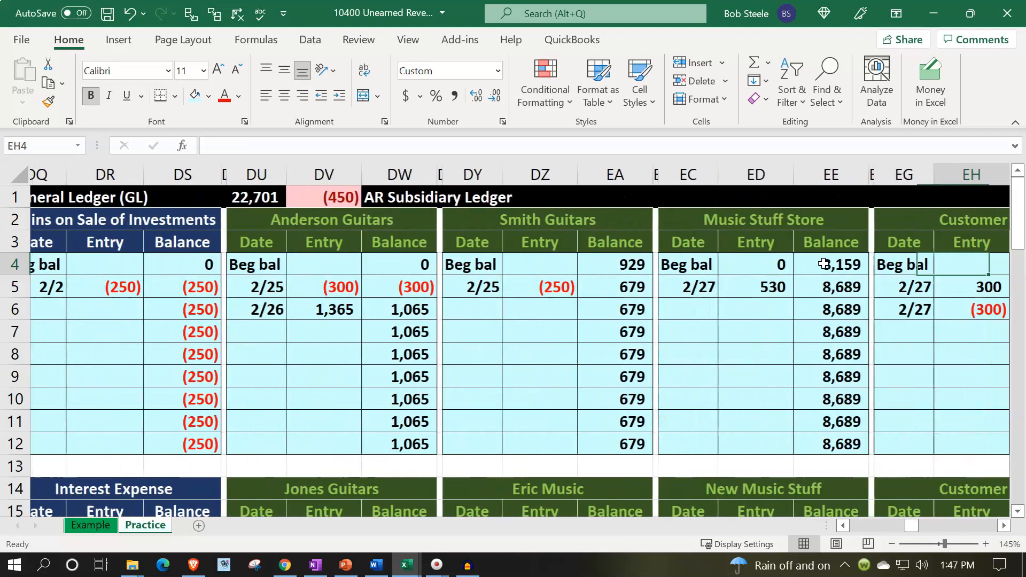
key(Right)
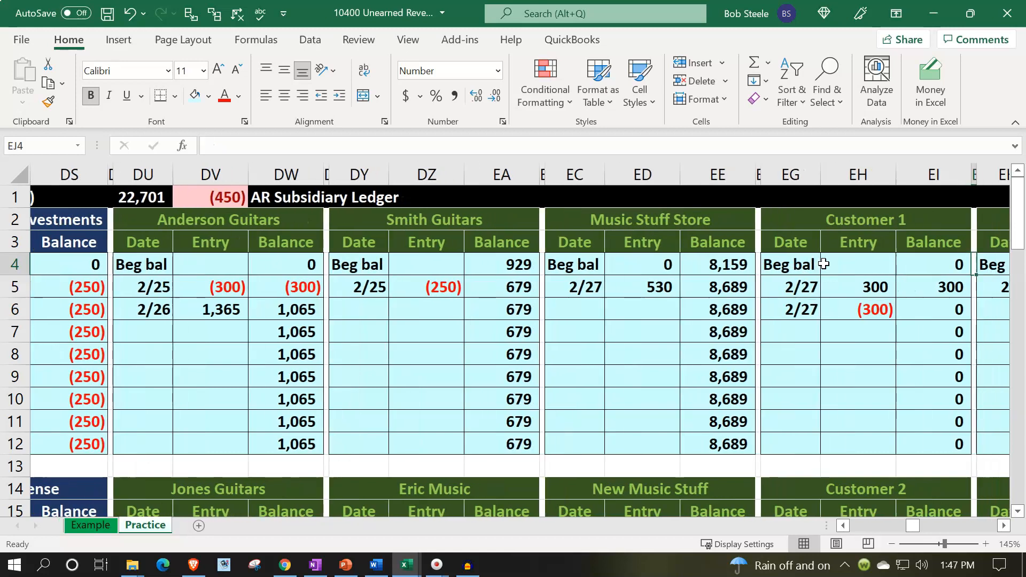
Label the next open line of the Adj Customer subsidiary ledger, EO19, as Adj
key(Right)
key(Down)
key(Down)
key(Down)
key(Right)
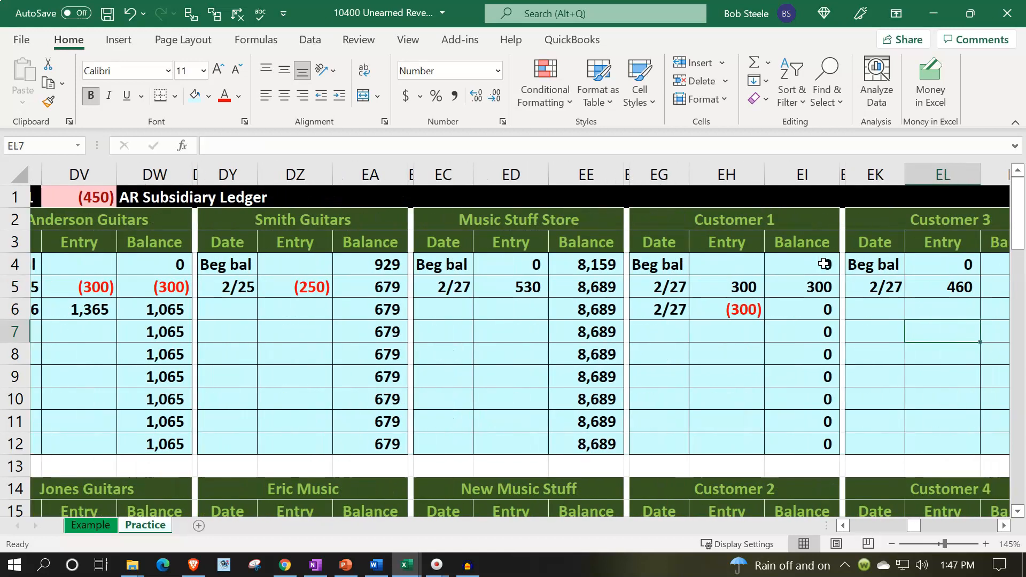
key(Down)
key(Down)
key(Down)
key(Down)
key(Right)
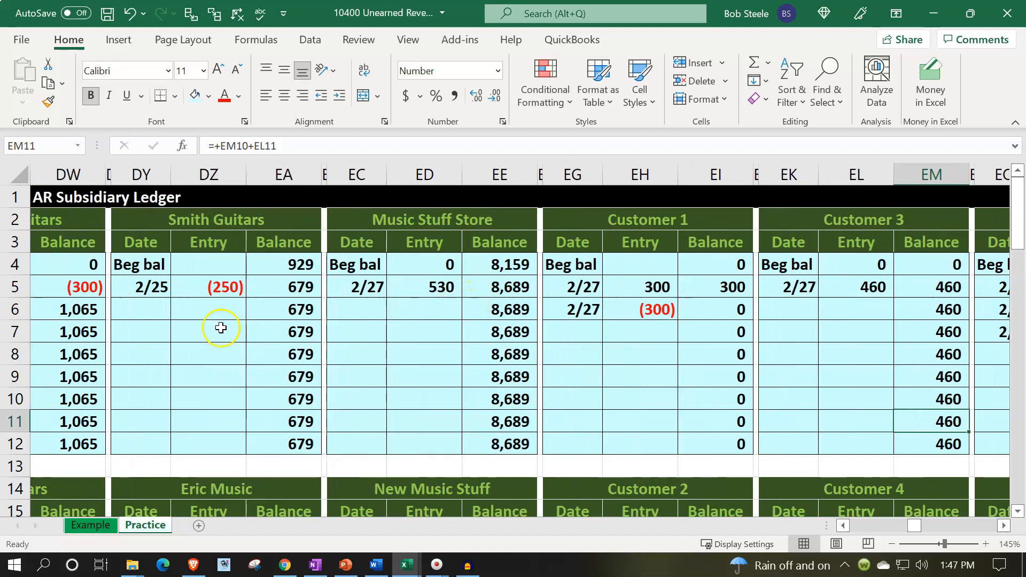
click(142, 309)
scroll(147, 332, down, 2)
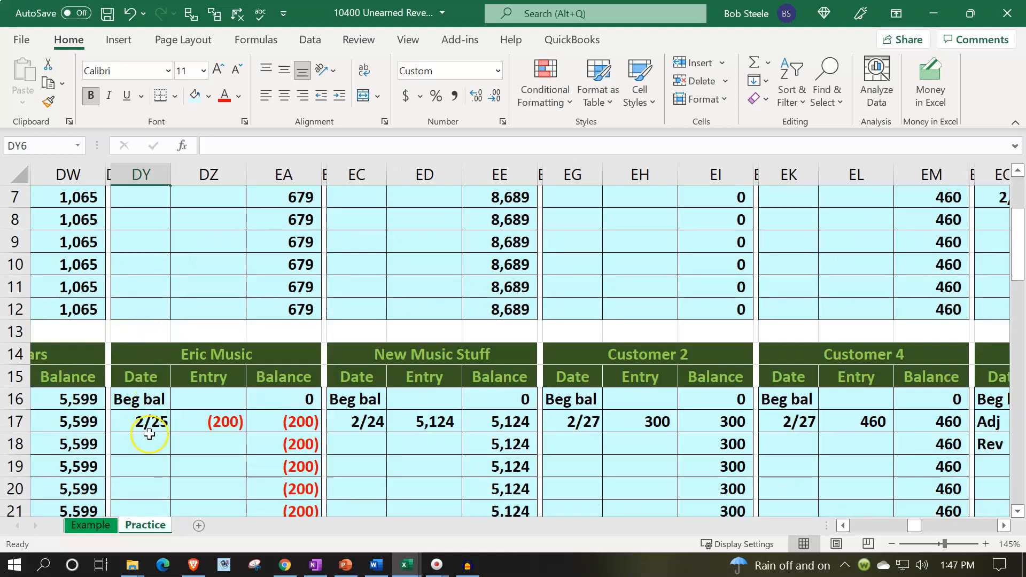
click(915, 452)
key(Right)
key(Right)
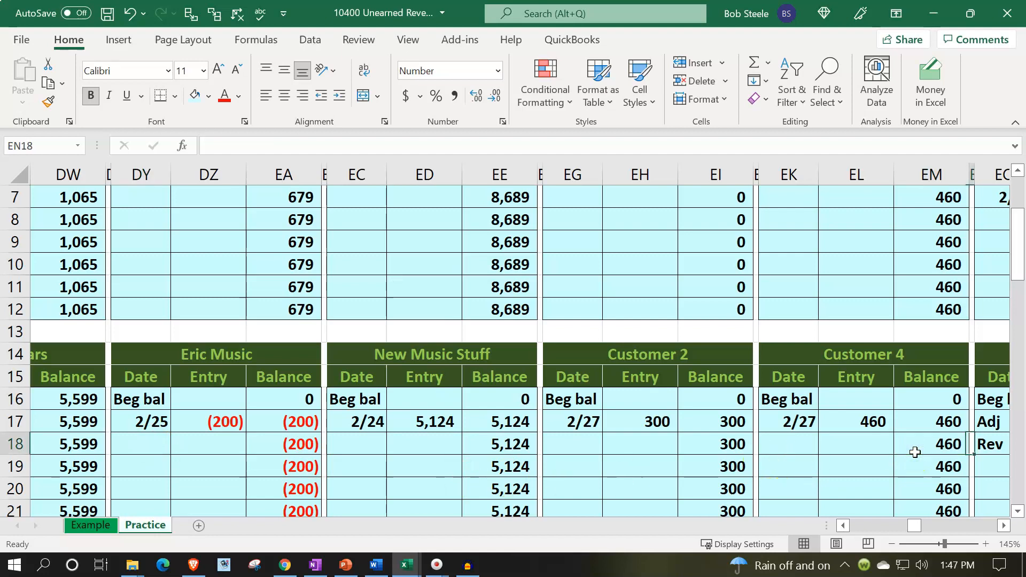
key(Down)
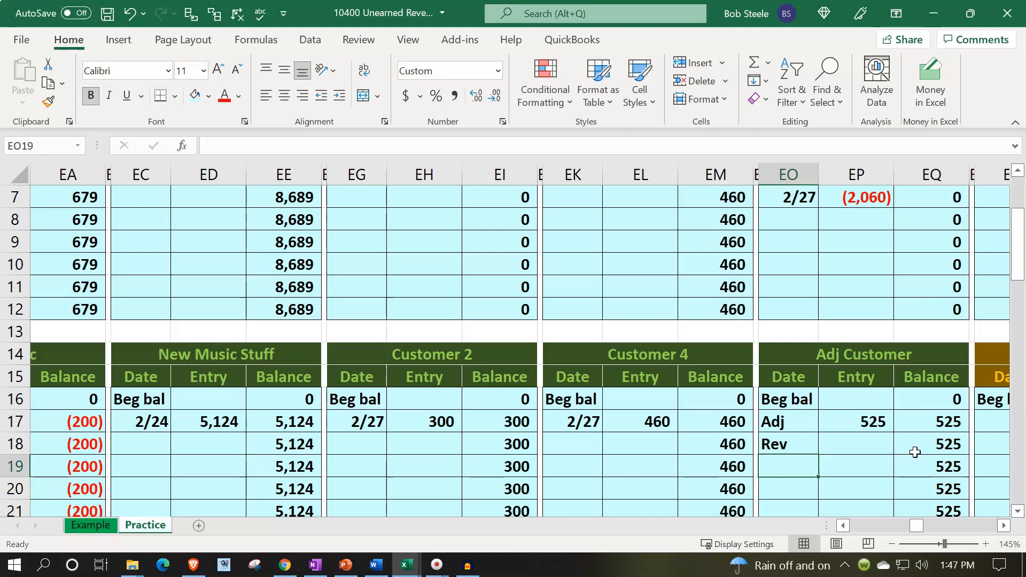
text(Adj)
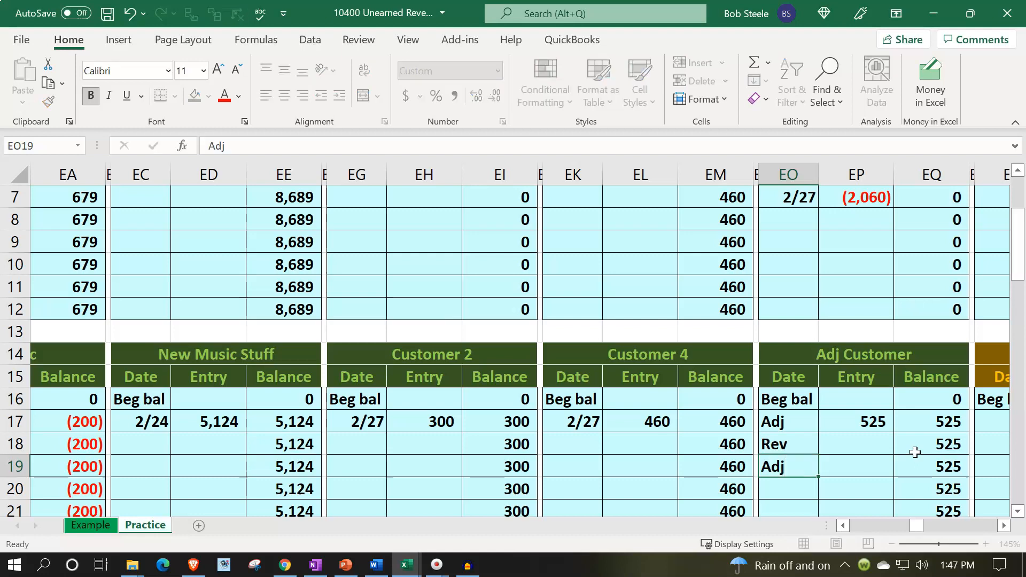
key(Tab)
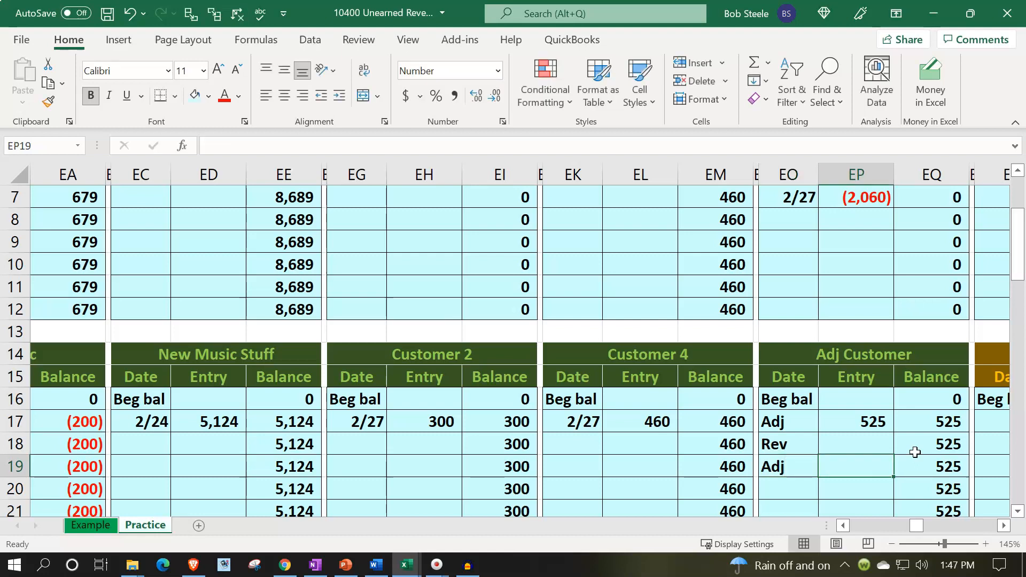
Try to link the Adj Customer entry in EP19 to the Unearned Revenue credit of the 2/28 journal entry, AH32
text(=)
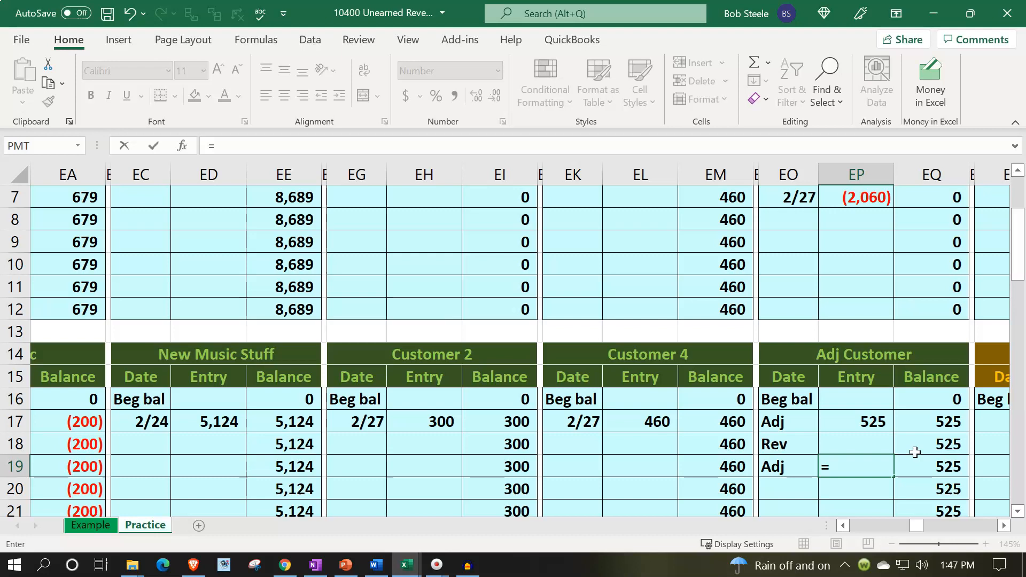
key(Left)
key(Left)
key(Left)
key(Left)
key(Left)
key(Left)
key(Left)
key(Left)
key(Left)
key(Left)
key(Left)
key(Left)
key(Left)
key(Left)
key(Left)
key(Left)
key(Left)
key(Left)
key(Left)
key(Left)
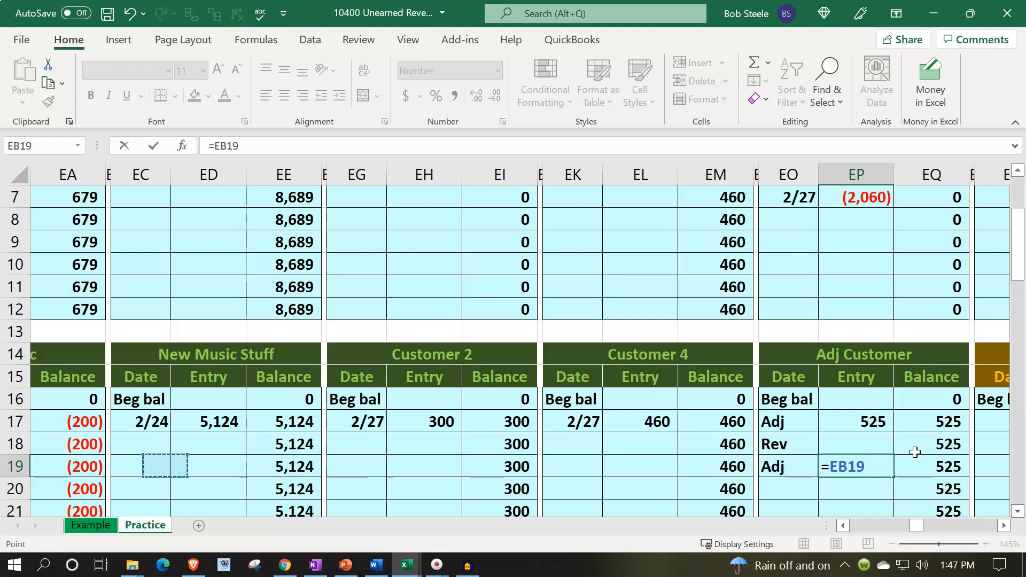
key(Left)
key(Left)
key(Left)
key(Left)
key(Left)
key(Left)
key(Left)
key(Left)
key(Left)
key(Left)
key(Left)
key(Left)
key(Left)
key(Left)
key(Left)
key(Left)
key(Left)
key(Left)
key(Left)
key(Left)
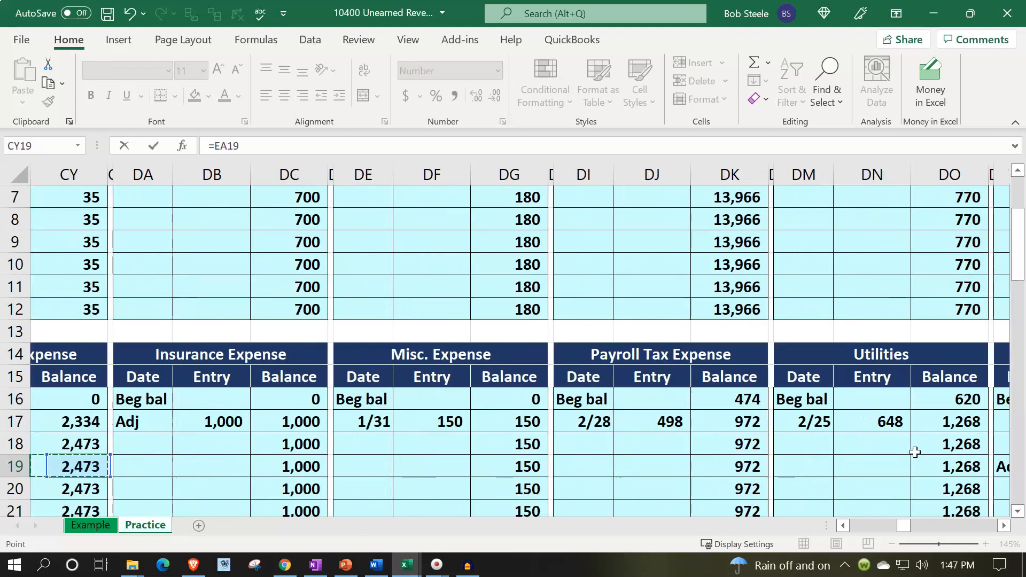
key(Left)
key(Left)
key(Left)
key(Left)
key(Left)
key(Left)
key(Left)
key(Left)
key(Left)
key(Left)
key(Left)
key(Left)
key(Left)
key(Left)
key(Left)
key(Left)
key(Left)
key(Left)
key(Left)
key(Left)
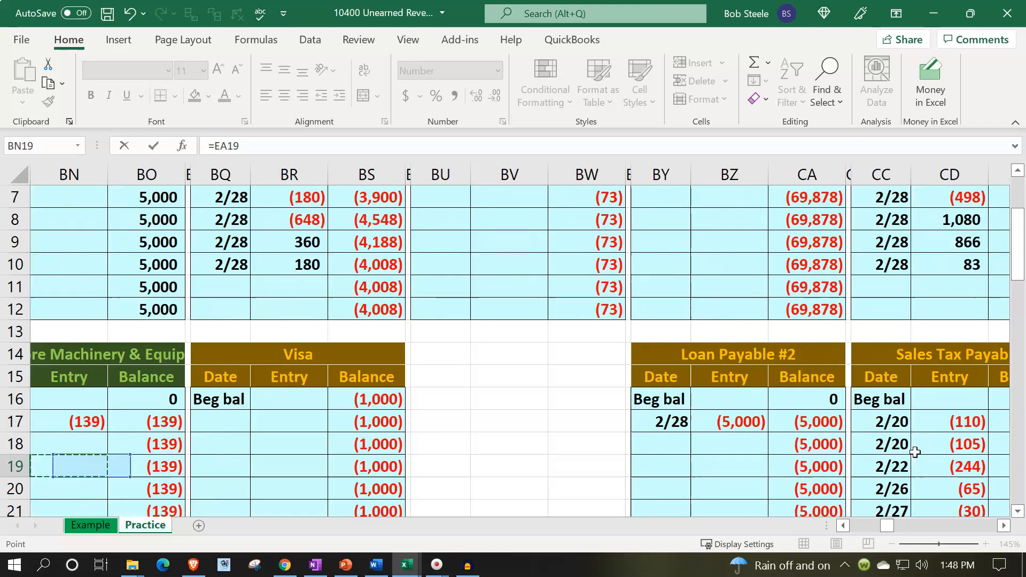
key(Left)
key(Left)
key(Left)
key(Left)
key(Left)
key(Left)
key(Left)
key(Left)
key(Left)
key(Left)
key(Left)
key(Down)
key(Down)
key(Down)
key(Down)
key(Down)
key(Down)
key(Down)
key(Down)
key(Down)
key(Down)
key(Down)
key(Down)
key(Down)
key(Down)
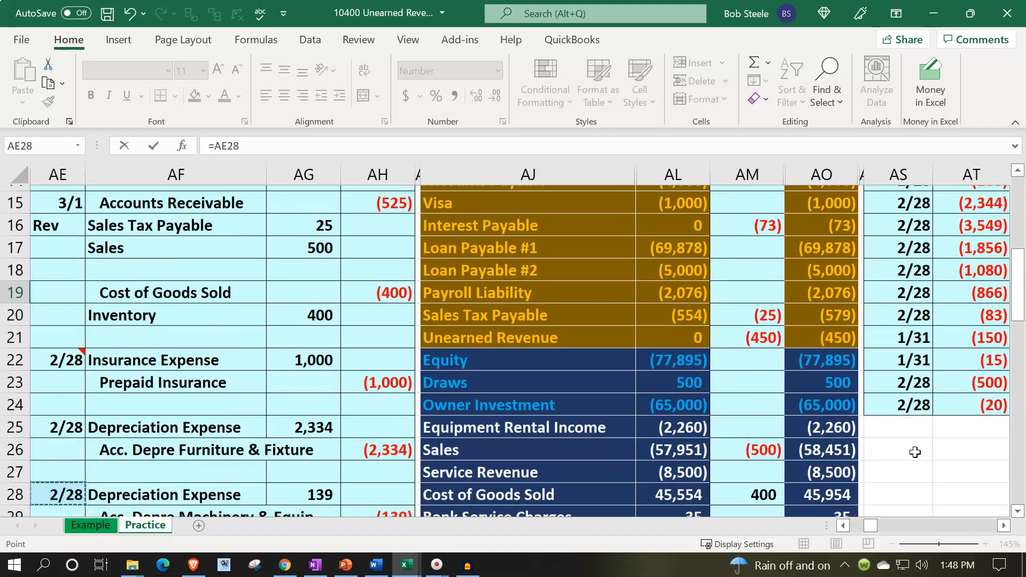
key(Down)
key(Down)
key(Right)
key(Right)
key(Right)
key(Up)
key(Up)
key(Up)
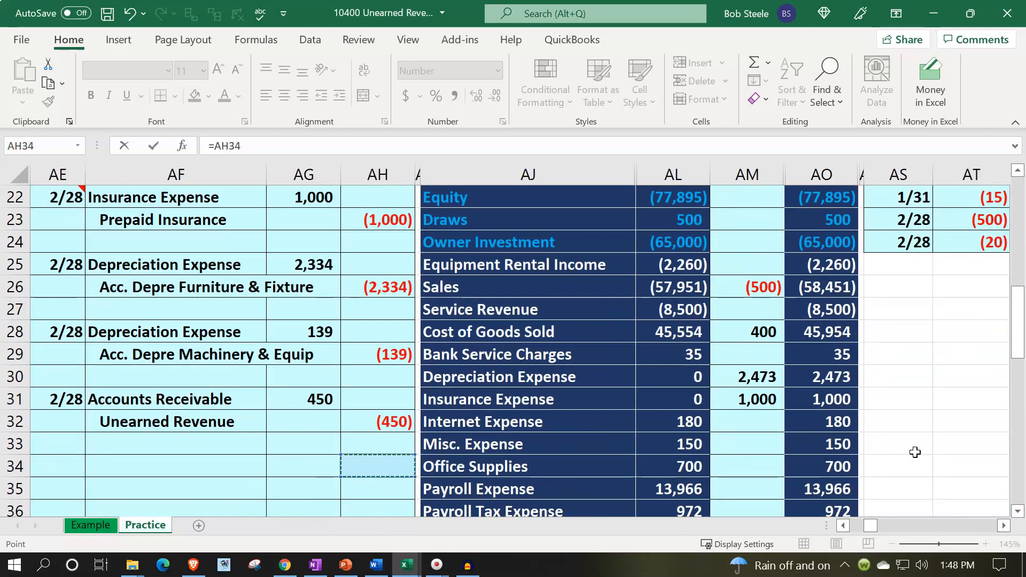
key(Return)
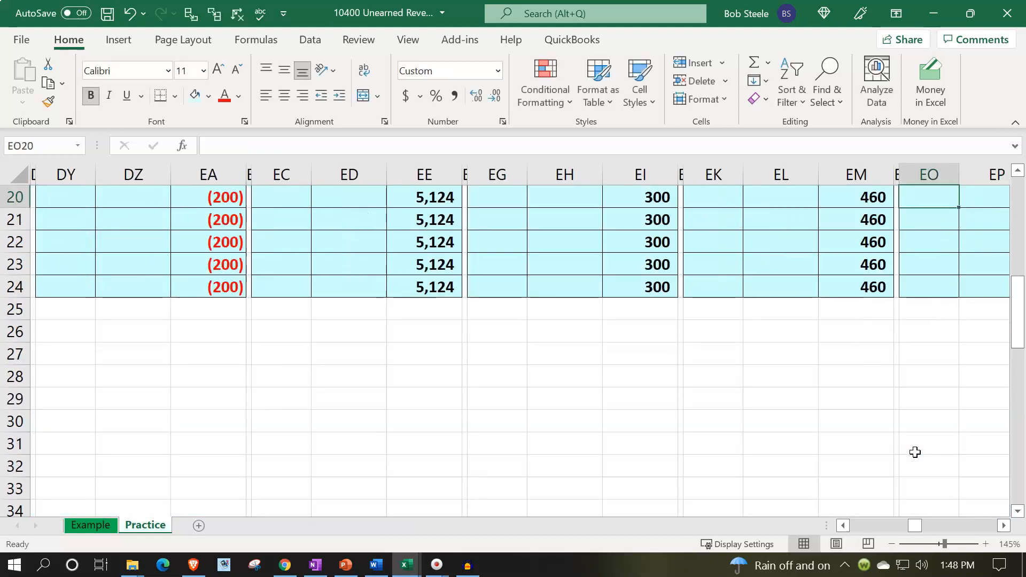
Check the Adj Customer subsidiary ledger's running balance down to EQ24
key(Left)
key(Up)
key(Up)
key(Up)
key(Right)
key(Right)
key(Right)
key(Right)
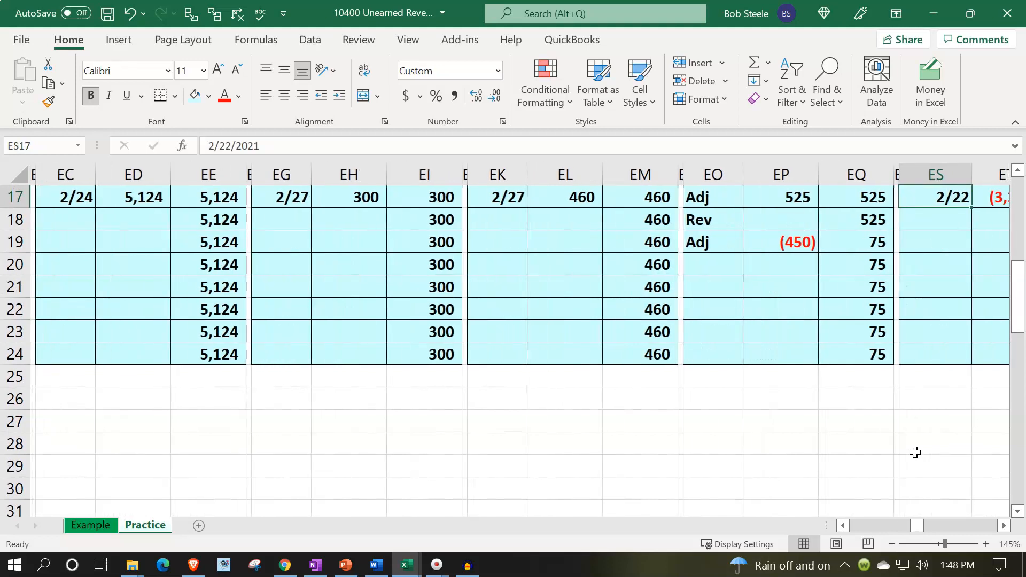
click(888, 354)
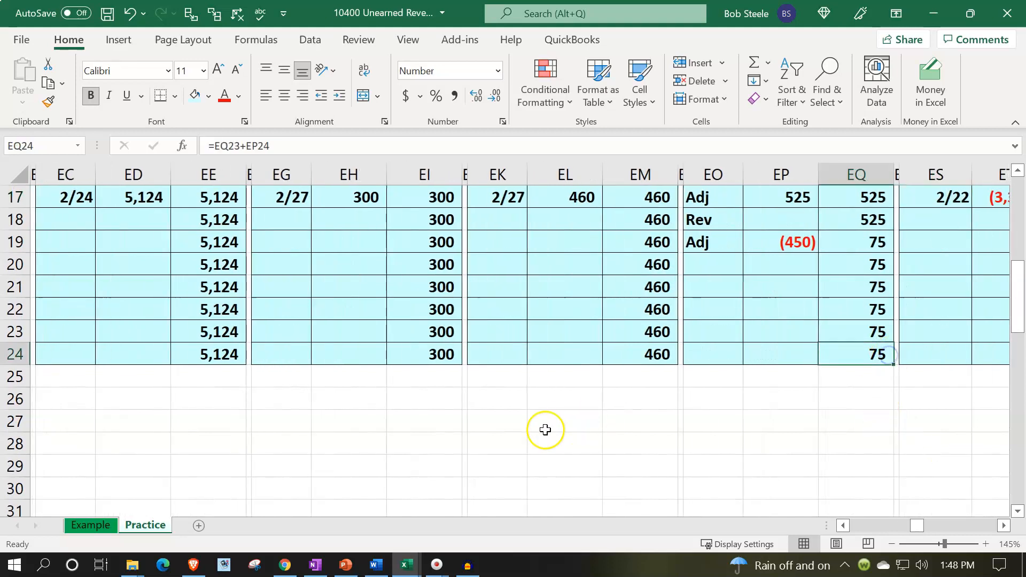
Check the AR Subsidiary Ledger's balancing difference in DV1 and inspect the formula behind the total in DU1
scroll(540, 430, up, 5)
click(449, 211)
key(Left)
key(Left)
key(Left)
key(Left)
key(Left)
key(Left)
key(Left)
key(Left)
key(Left)
key(Left)
key(Left)
key(Left)
key(Left)
key(Left)
key(Left)
key(Left)
key(Left)
key(Left)
key(Left)
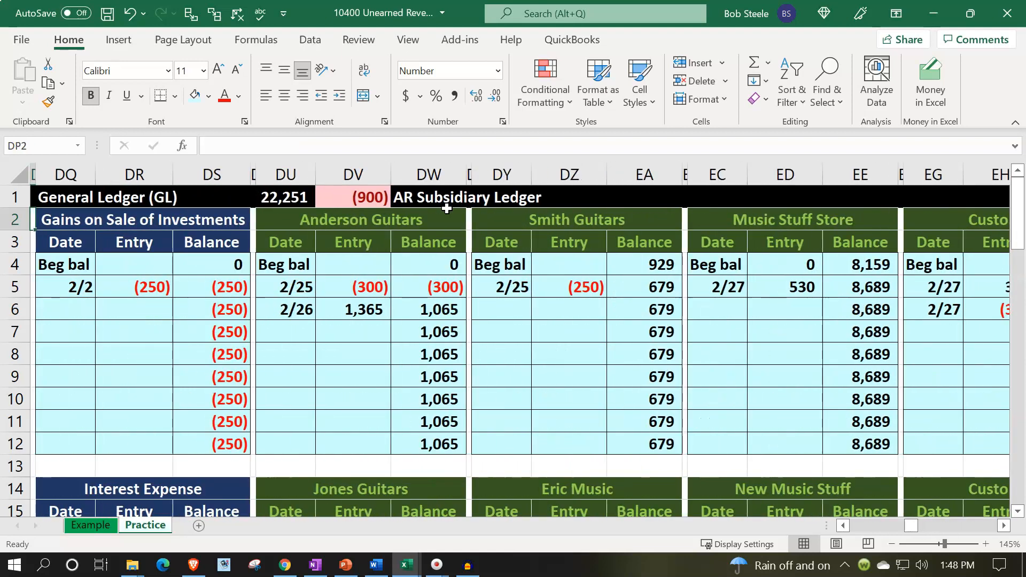
double_click(285, 198)
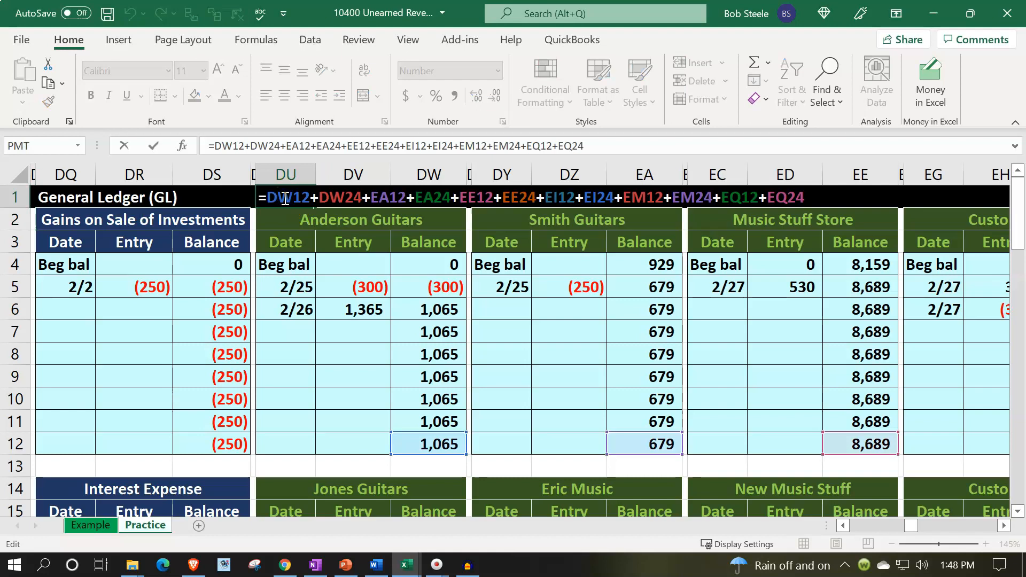
key(Return)
click(569, 334)
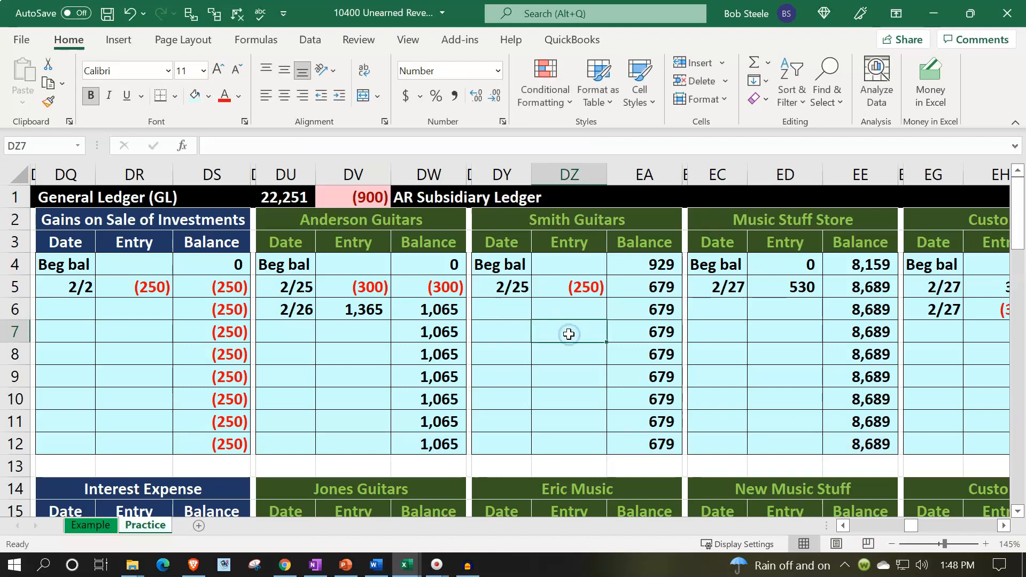
Clear the wrong-signed entry in EP19 of the Adj Customer subsidiary ledger
key(Right)
key(Right)
key(Right)
key(Right)
key(Right)
key(Right)
key(Right)
key(Right)
key(Right)
key(Right)
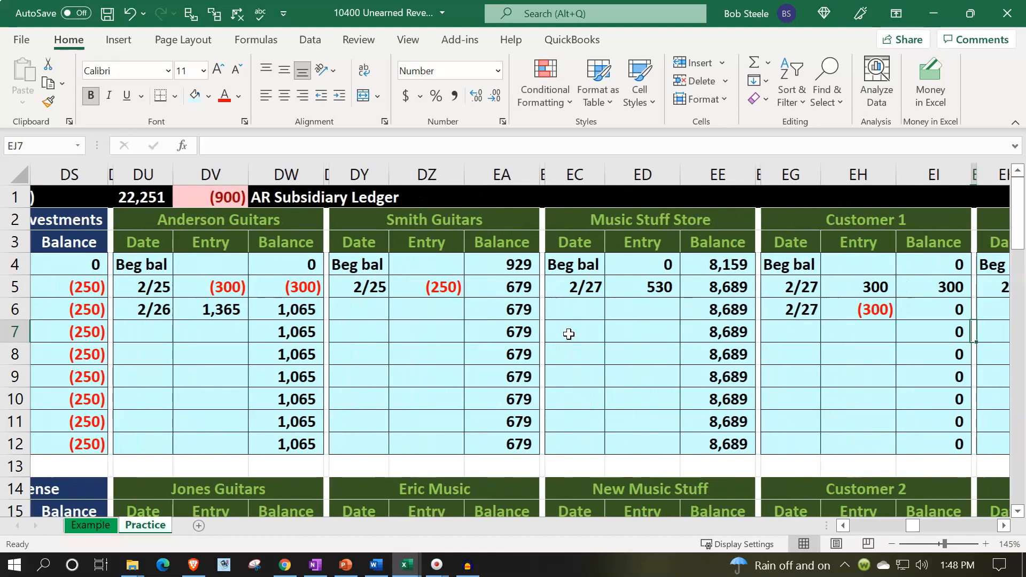
key(Right)
key(Right)
key(Right)
key(Right)
key(Right)
key(Right)
key(Right)
key(Right)
key(Right)
key(Right)
key(Down)
key(Down)
key(Down)
key(Down)
key(Down)
key(Down)
key(Down)
key(Down)
key(Down)
key(Down)
key(Down)
key(Down)
key(Down)
key(Down)
key(Down)
key(Left)
key(Left)
key(Left)
key(Left)
key(Up)
key(Up)
key(Up)
key(Delete)
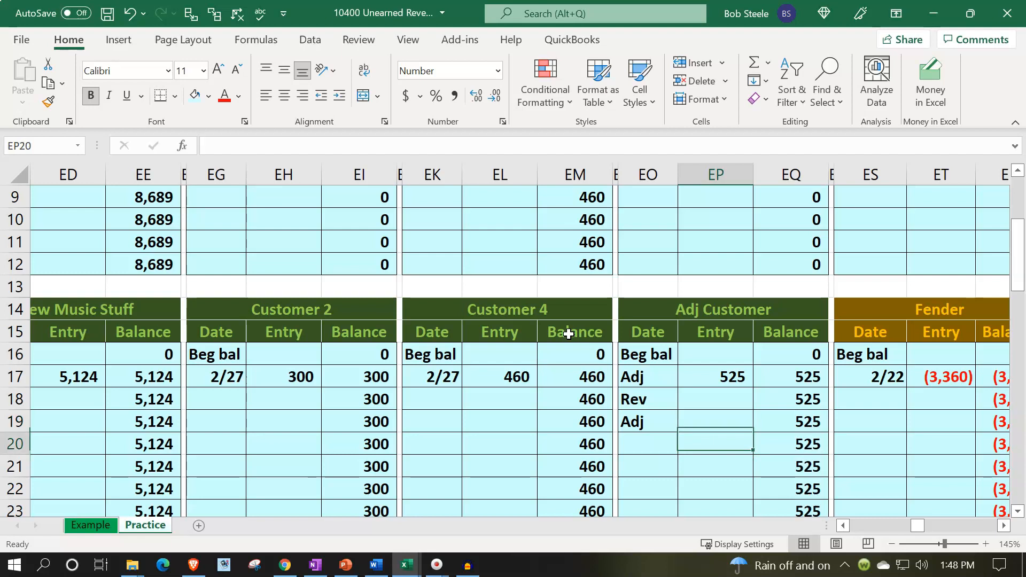
Link the Adj Customer entry in EP19 to the 450 Accounts Receivable debit of the 2/28 journal entry, AG31
text(=)
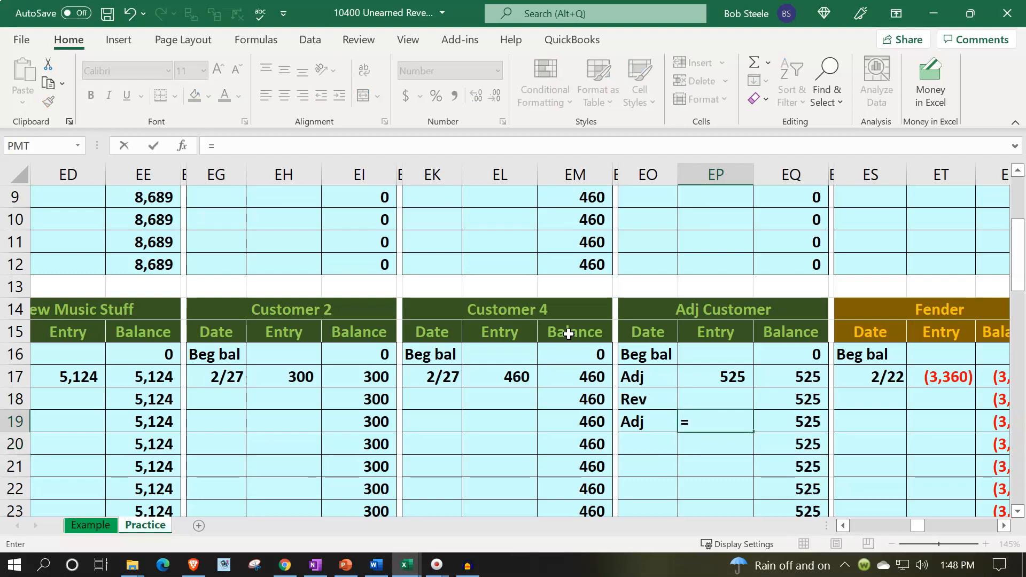
key(Left)
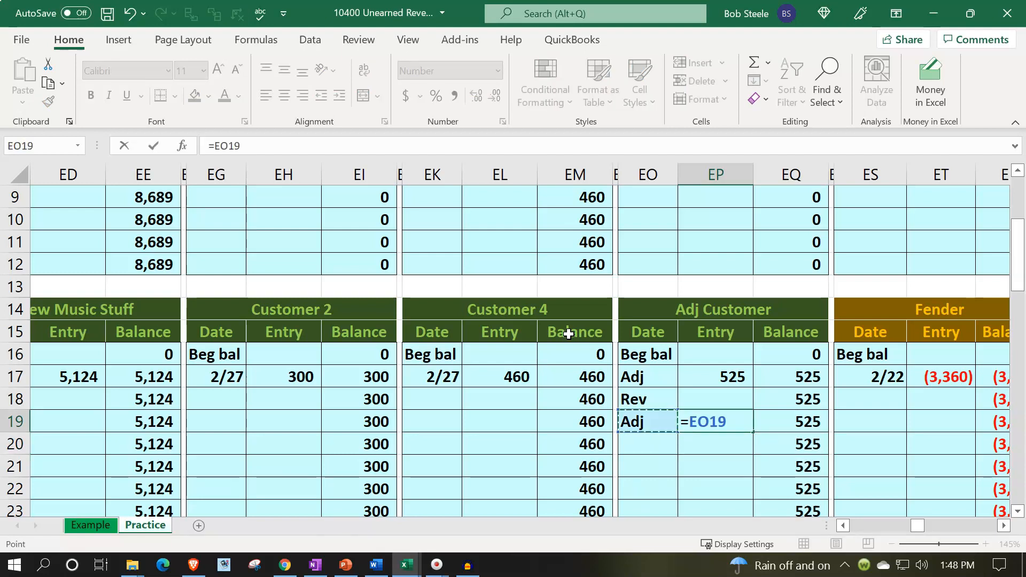
key(Left)
key(Left)
key(Left)
key(Left)
key(Left)
key(Left)
key(Left)
key(Left)
key(Left)
key(Left)
key(Left)
key(Left)
key(Left)
key(Left)
key(Left)
key(Left)
key(Left)
key(Left)
key(Left)
key(Left)
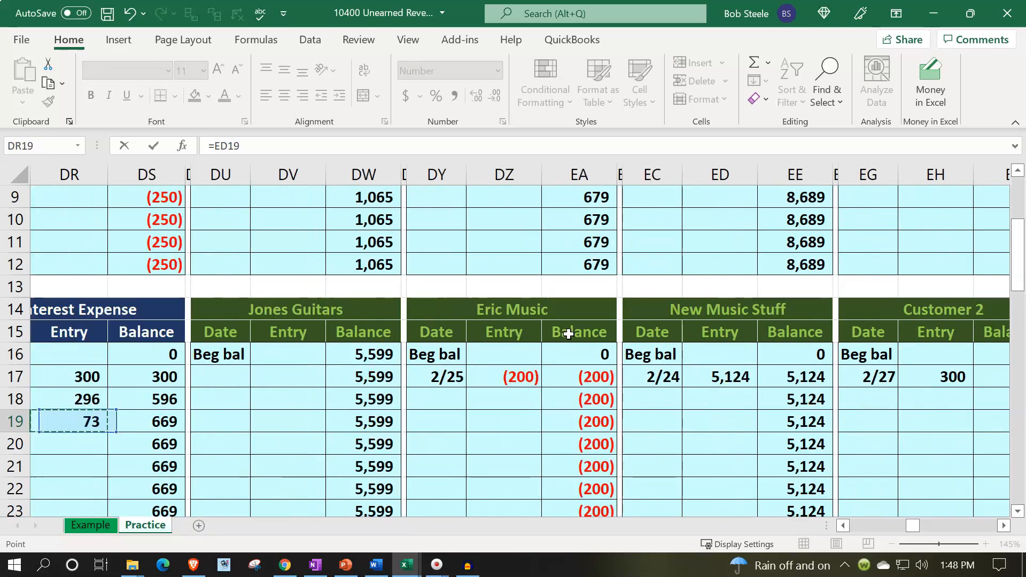
key(Left)
key(Left)
key(Left)
key(Left)
key(Left)
key(Left)
key(Left)
key(Left)
key(Left)
key(Left)
key(Left)
key(Left)
key(Left)
key(Left)
key(Left)
key(Left)
key(Left)
key(Left)
key(Left)
key(Left)
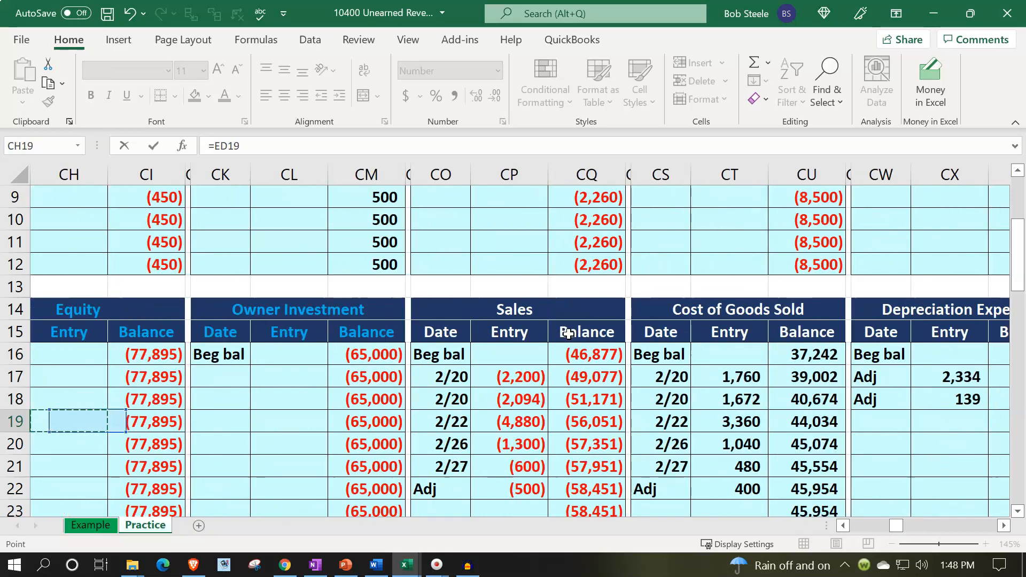
key(Left)
key(Left)
key(Left)
key(Left)
key(Left)
key(Left)
key(Left)
key(Left)
key(Left)
key(Left)
key(Left)
key(Left)
key(Left)
key(Left)
key(Left)
key(Left)
key(Left)
key(Left)
key(Left)
key(Left)
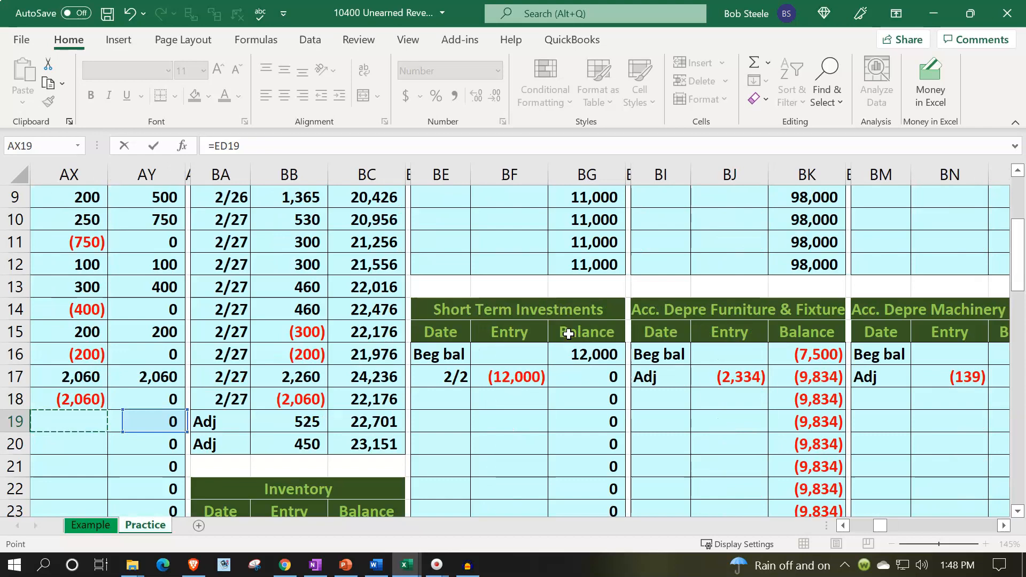
key(Left)
key(Left)
key(Left)
key(Left)
key(Down)
key(Down)
key(Down)
key(Down)
key(Down)
key(Down)
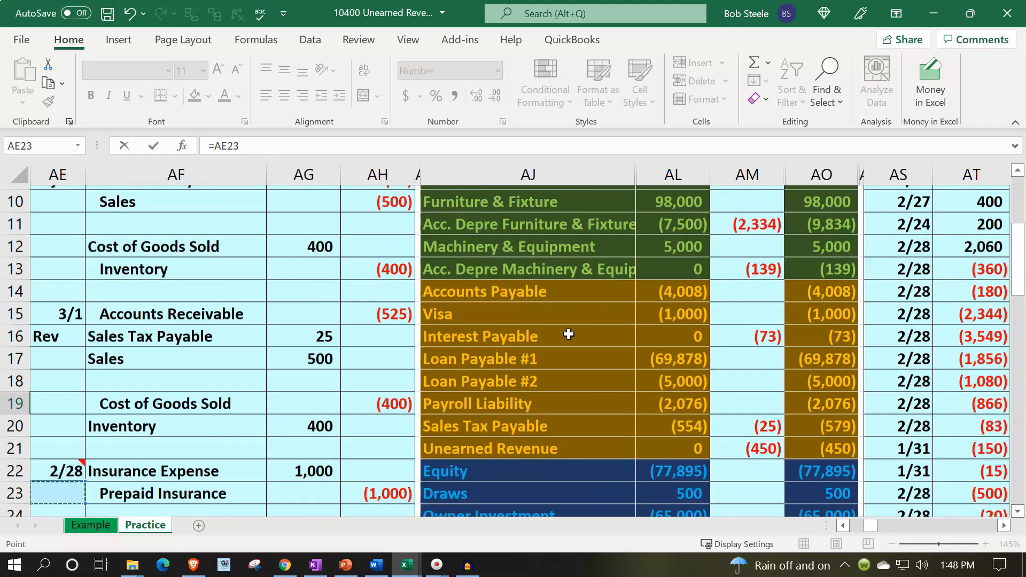
key(Down)
key(Down)
key(Down)
key(Down)
key(Down)
key(Down)
key(Down)
key(Down)
key(Down)
key(Down)
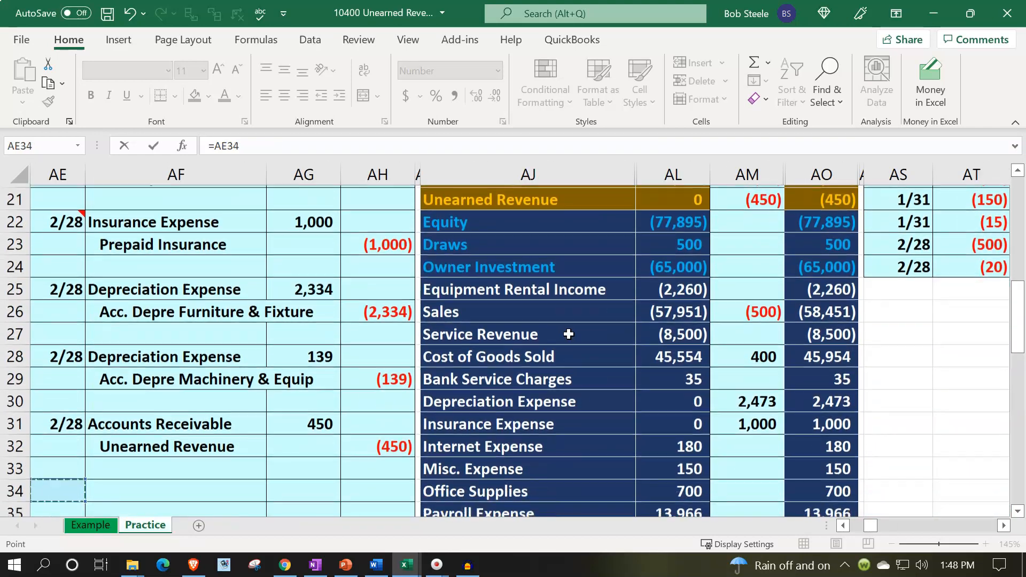
key(Right)
key(Right)
key(Up)
key(Up)
key(Up)
key(Up)
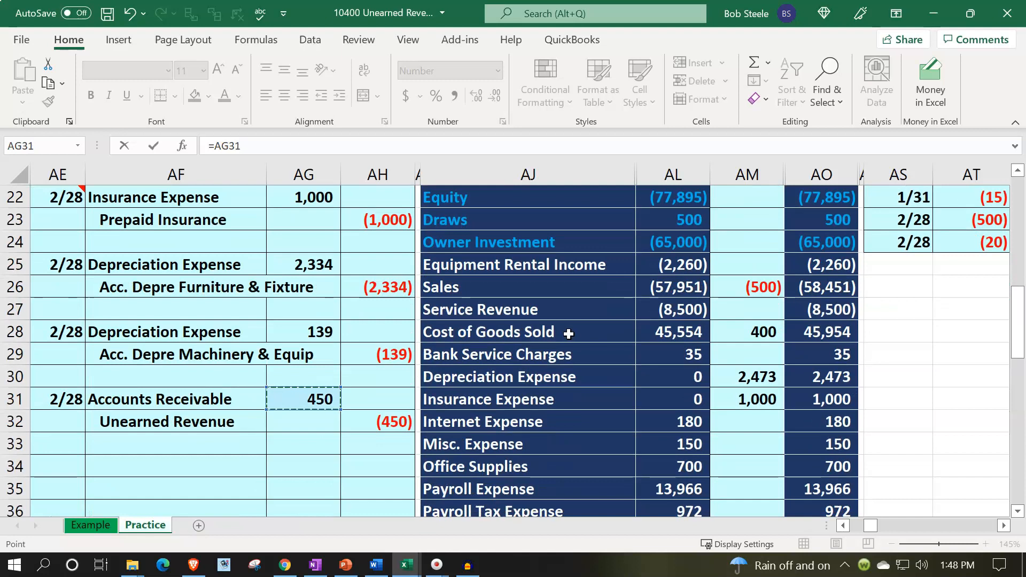
key(Return)
Check the Adj Customer running balance and the AR Subsidiary Ledger's balancing difference in DV1
key(Right)
key(Right)
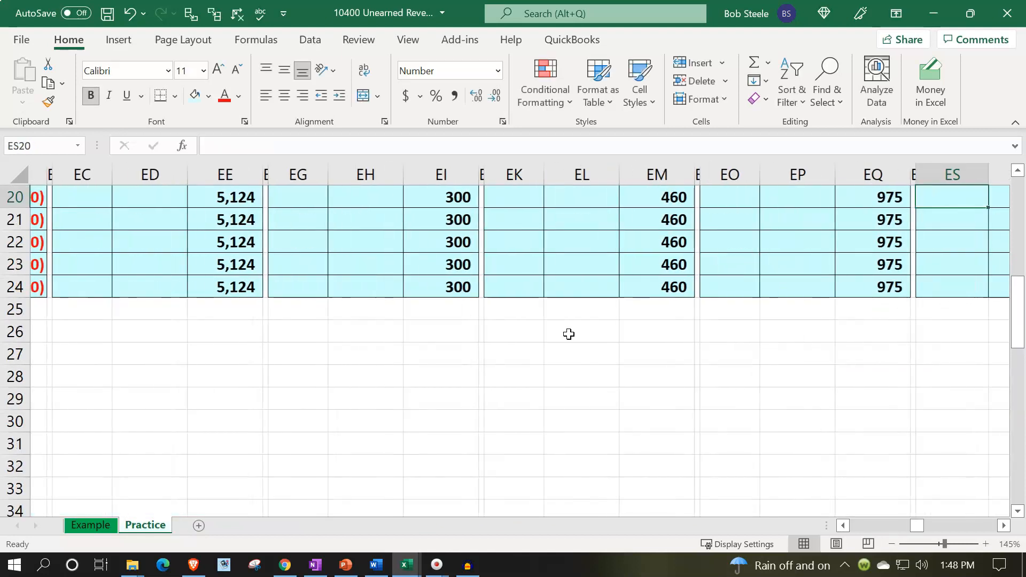
key(Up)
key(Up)
key(Up)
key(Up)
key(Up)
key(Up)
key(Up)
key(Up)
key(Up)
key(Up)
key(Up)
key(Up)
key(Up)
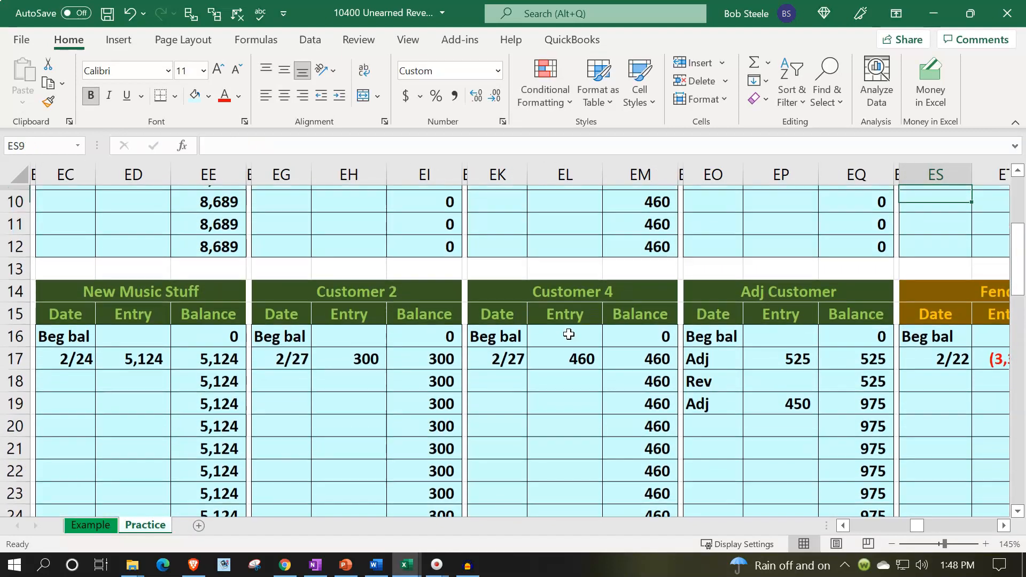
key(Up)
key(Up)
key(Up)
key(Up)
key(Up)
key(Up)
key(Left)
key(Left)
key(Left)
key(Left)
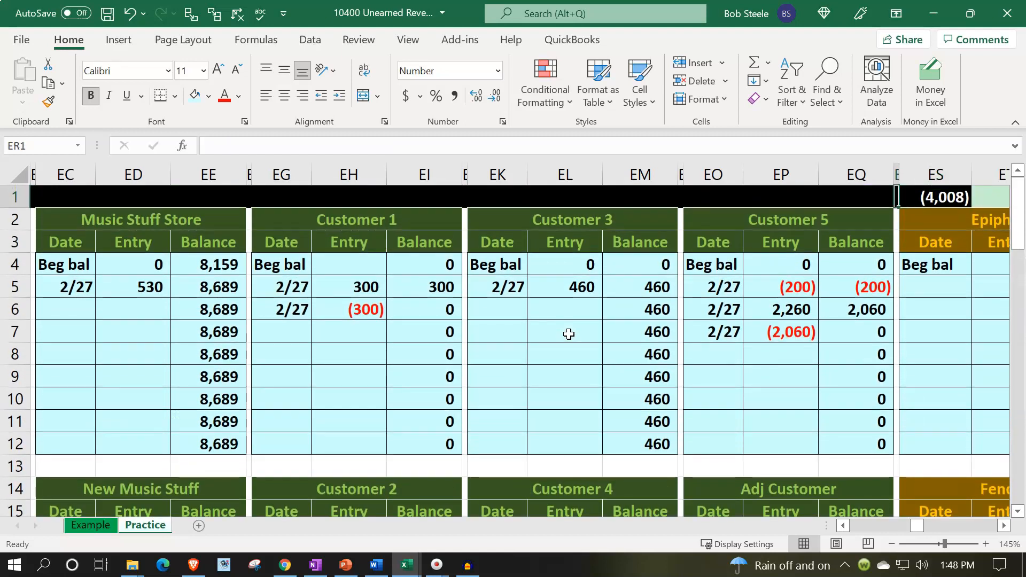
key(Left)
key(Left)
key(Left)
key(Left)
key(Left)
key(Left)
key(Left)
key(Left)
key(Left)
key(Left)
key(Left)
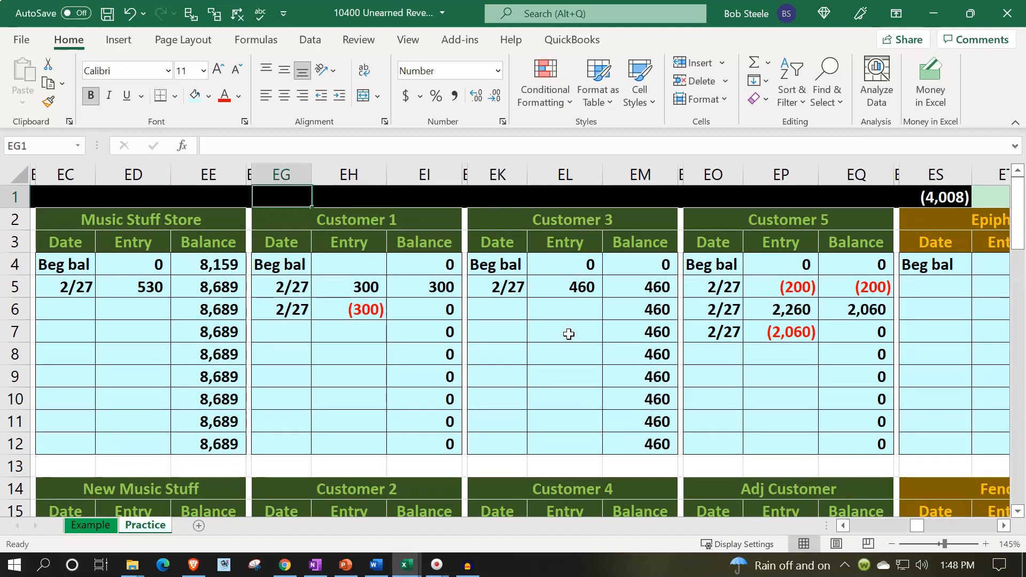
key(Left)
key(Left)
key(Left)
key(Left)
key(Left)
key(Left)
key(Left)
key(Left)
key(Left)
key(Left)
key(Left)
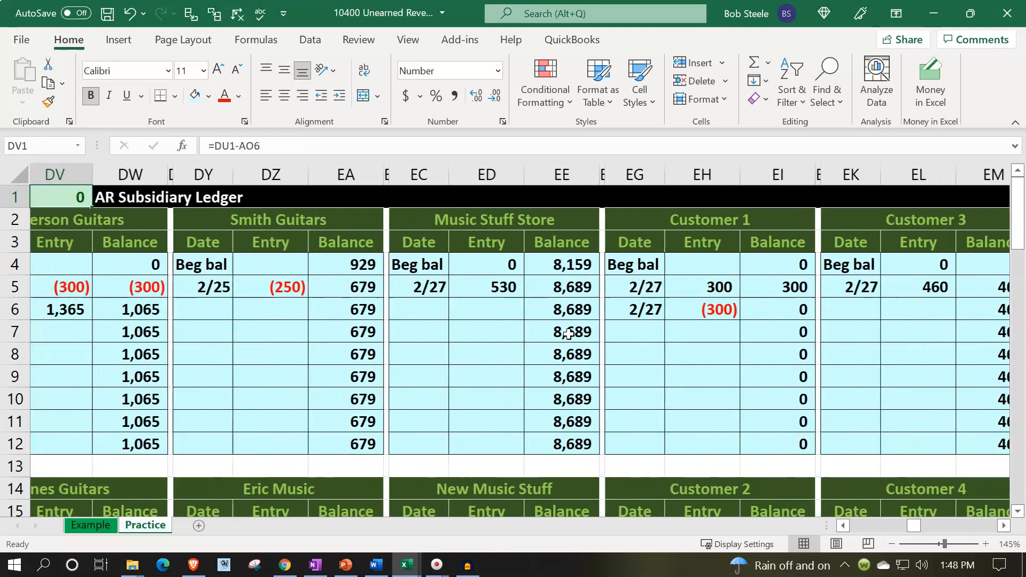
key(Right)
key(Right)
key(Right)
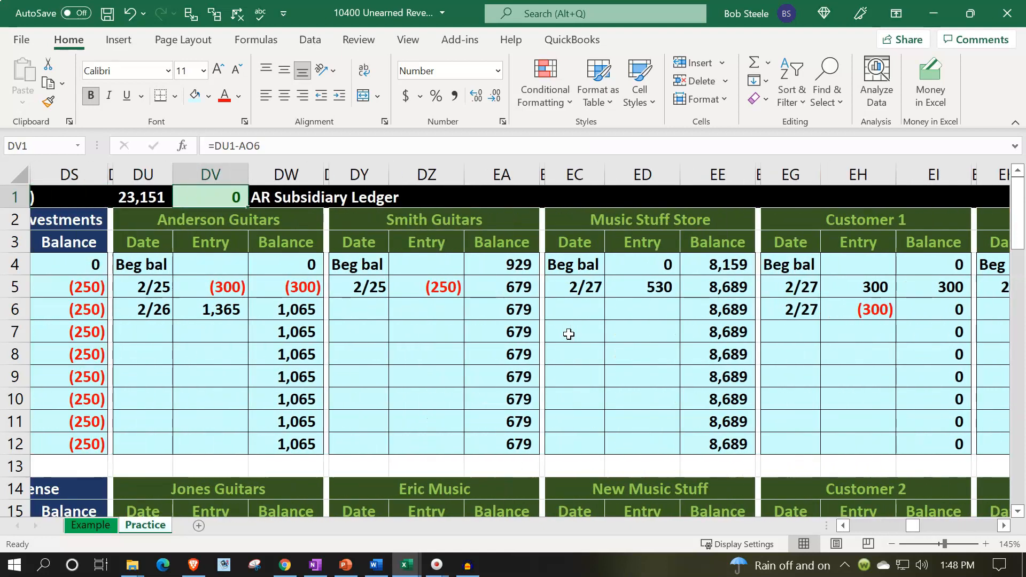
Inspect the formula in DU1 that totals the customer subsidiary ledger balances
key(Left)
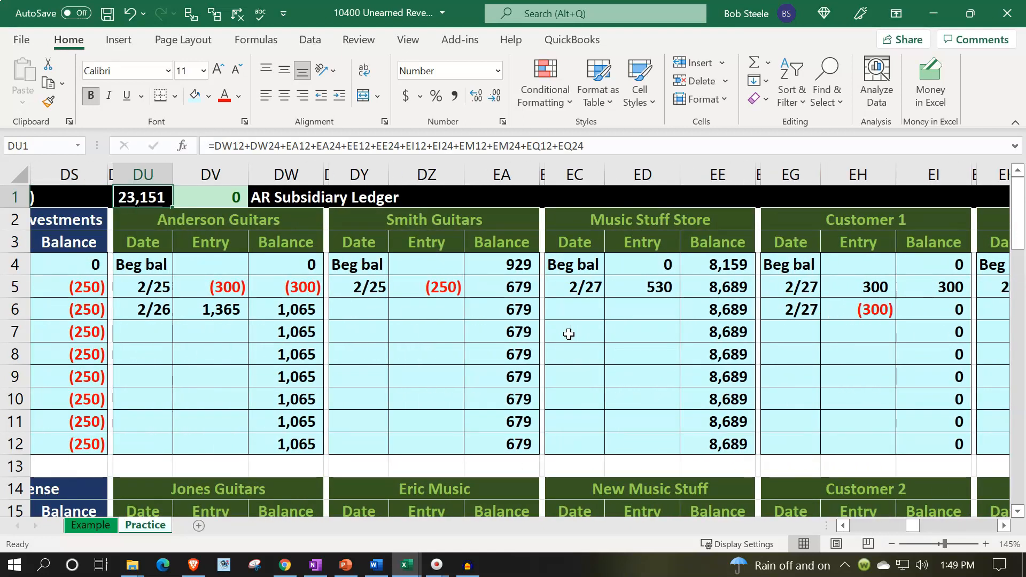
key(Left)
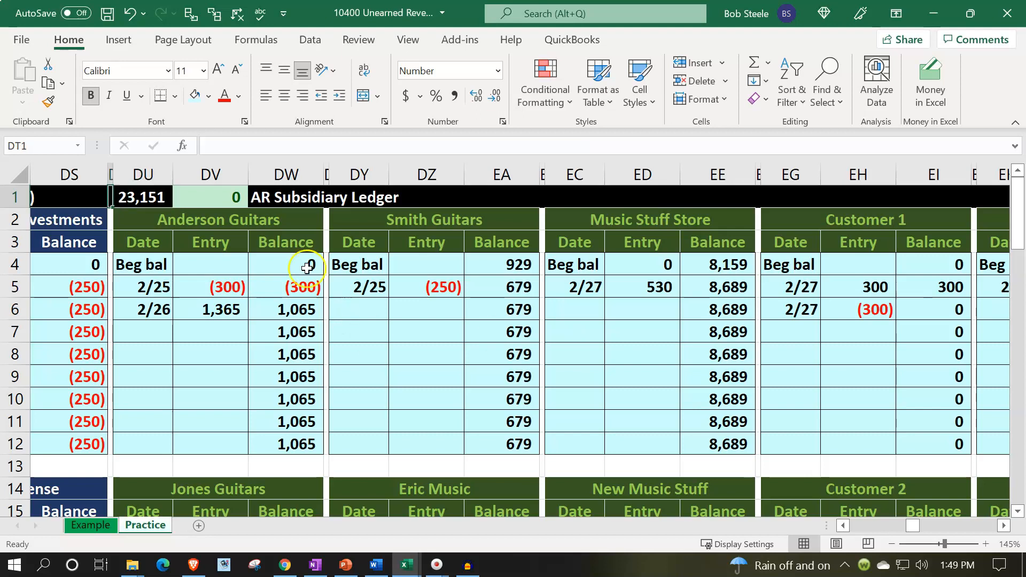
double_click(151, 193)
key(Escape)
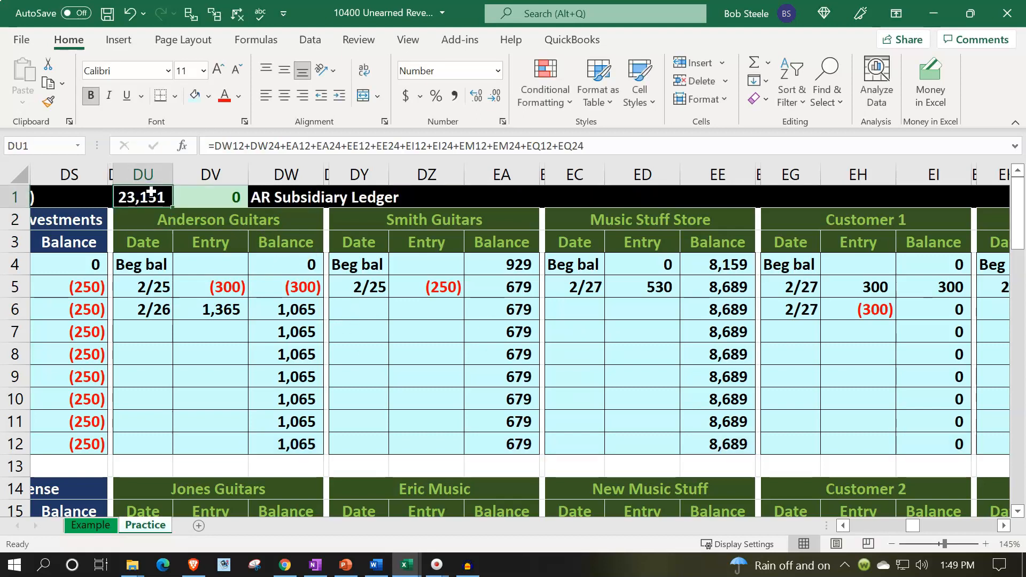
Compare the subsidiary ledger total with the adjusted Accounts Receivable balance in AO6 of the trial balance
key(Left)
key(Left)
key(Left)
key(Left)
key(Left)
key(Left)
key(Left)
key(Left)
key(Left)
key(Left)
key(Left)
key(Left)
key(Left)
key(Left)
key(Left)
key(Left)
key(Left)
key(Left)
key(Left)
key(Left)
key(Left)
key(Left)
key(Left)
key(Left)
key(Left)
key(Left)
key(Left)
key(Left)
key(Left)
key(Left)
key(Left)
key(Left)
key(Left)
key(Left)
key(Left)
key(Left)
key(Left)
key(Left)
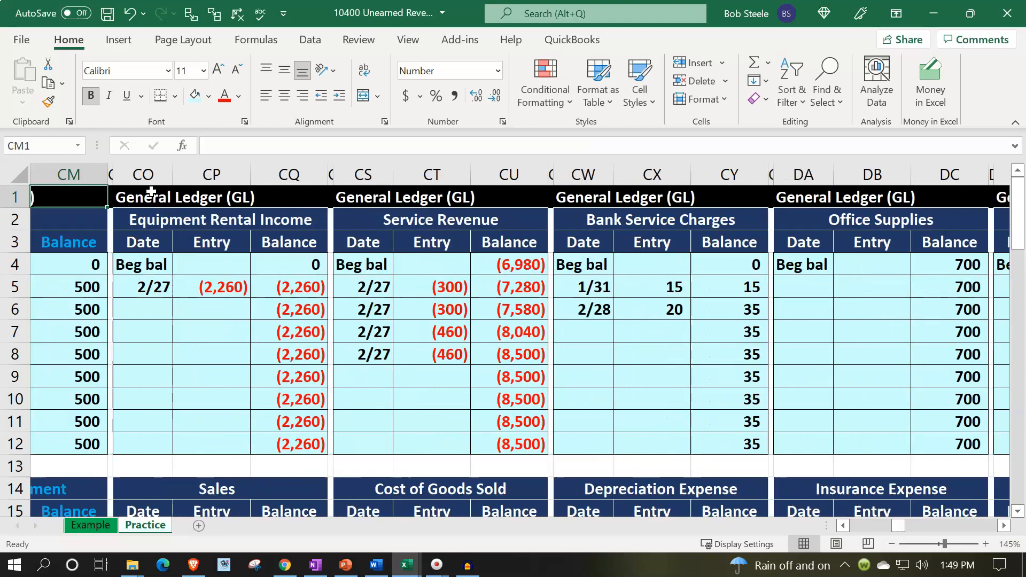
key(Left)
key(Left)
key(Left)
key(Left)
key(Left)
key(Left)
key(Left)
key(Left)
key(Left)
key(Left)
key(Left)
key(Left)
key(Left)
key(Left)
key(Left)
key(Left)
key(Left)
key(Left)
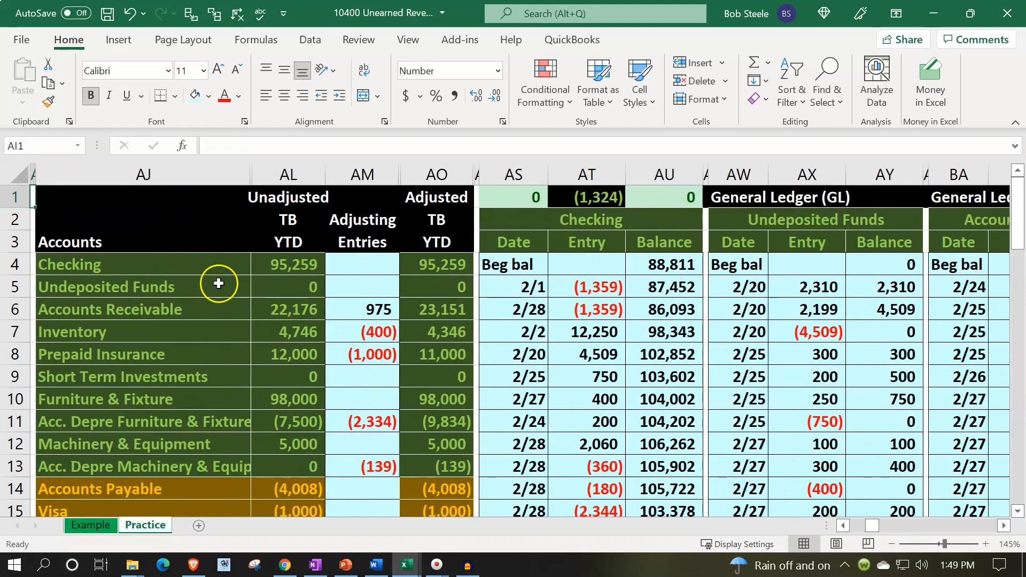
click(439, 313)
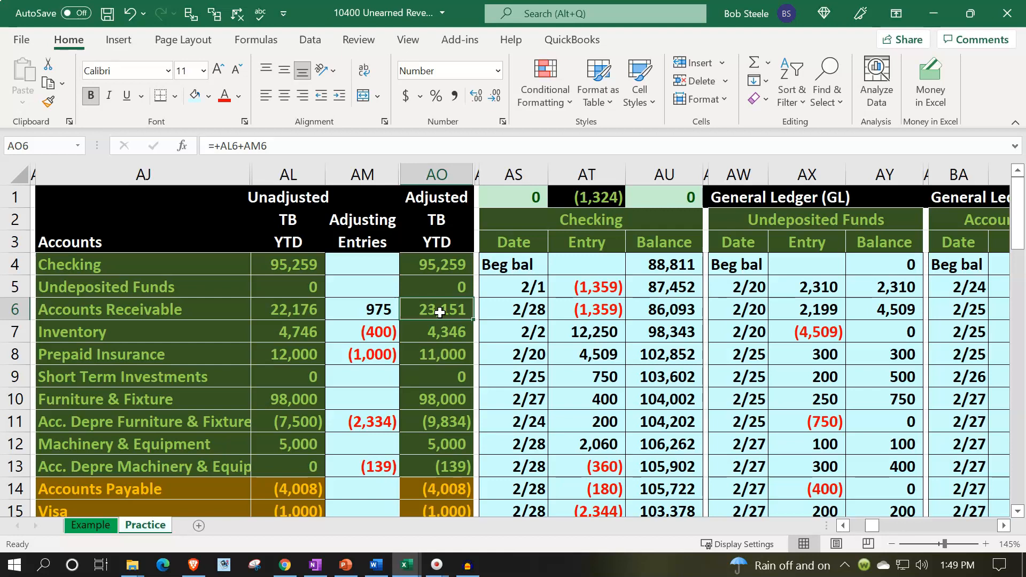
key(Down)
key(Down)
key(Down)
key(Down)
key(Down)
key(Down)
key(Down)
key(Down)
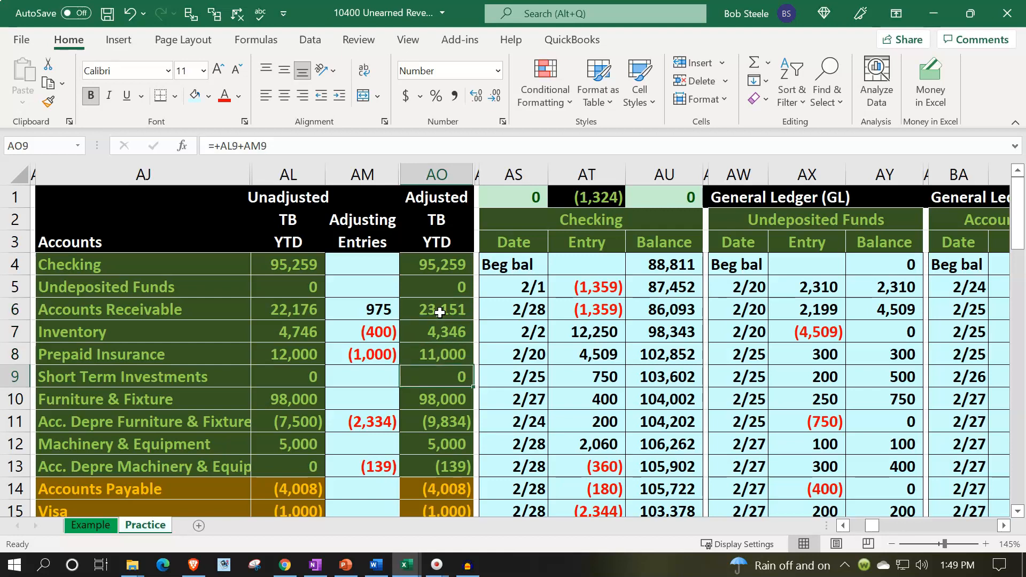
Examine the Unearned Revenue row of the trial balance across its unadjusted, adjusting and adjusted amounts
key(Down)
key(Down)
key(Down)
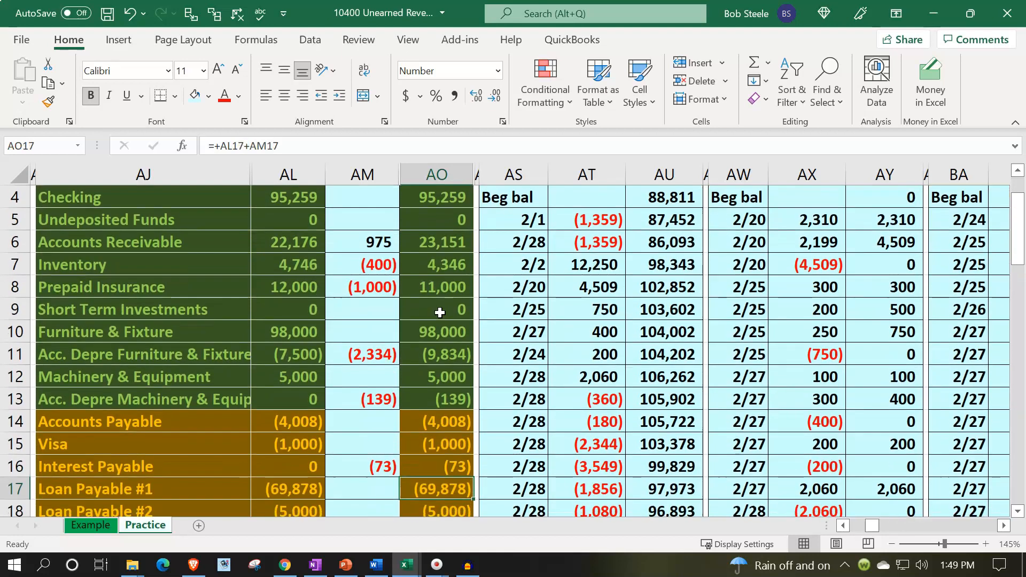
key(Down)
key(Down)
key(Down)
key(Down)
key(Down)
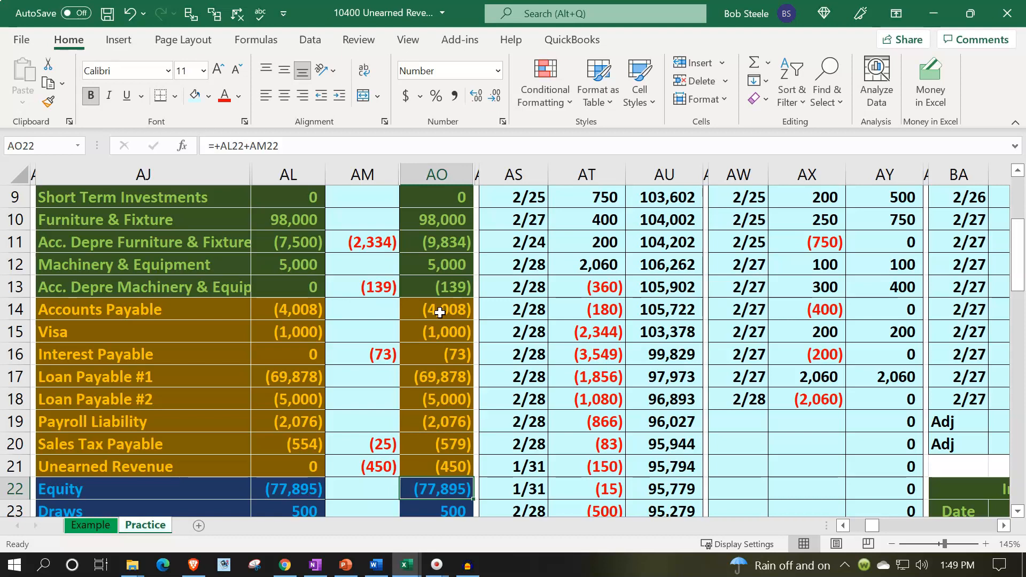
key(Down)
key(Down)
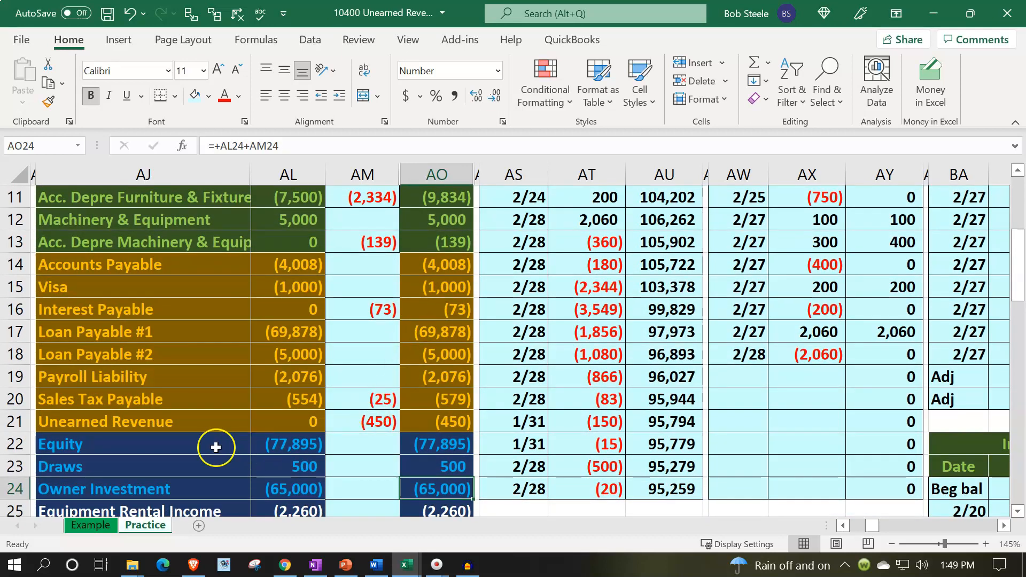
drag(201, 425, 425, 413)
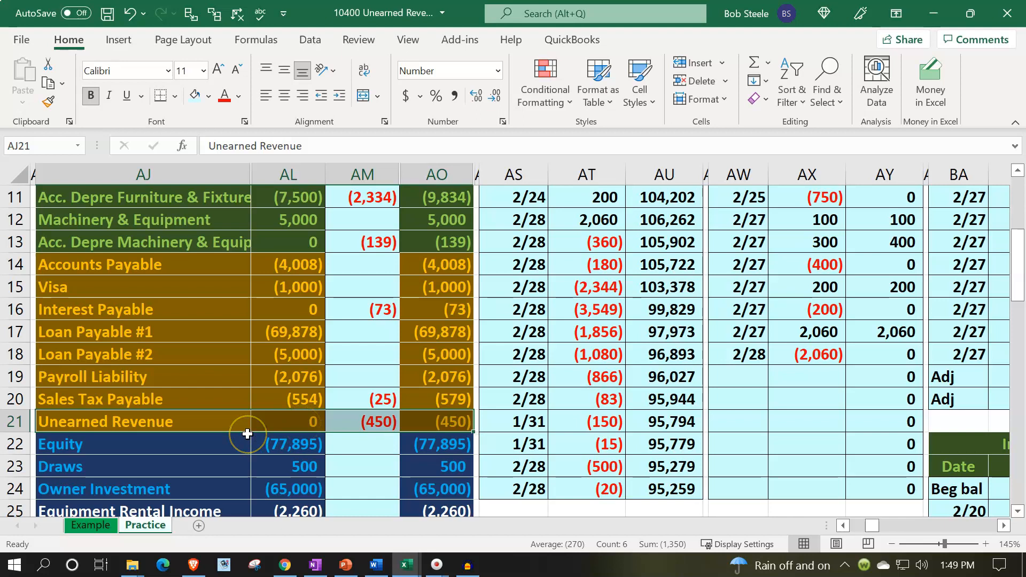
Check the total debits and credits and the net income rows at the end of the trial balance
scroll(247, 434, down, 1)
scroll(268, 428, down, 2)
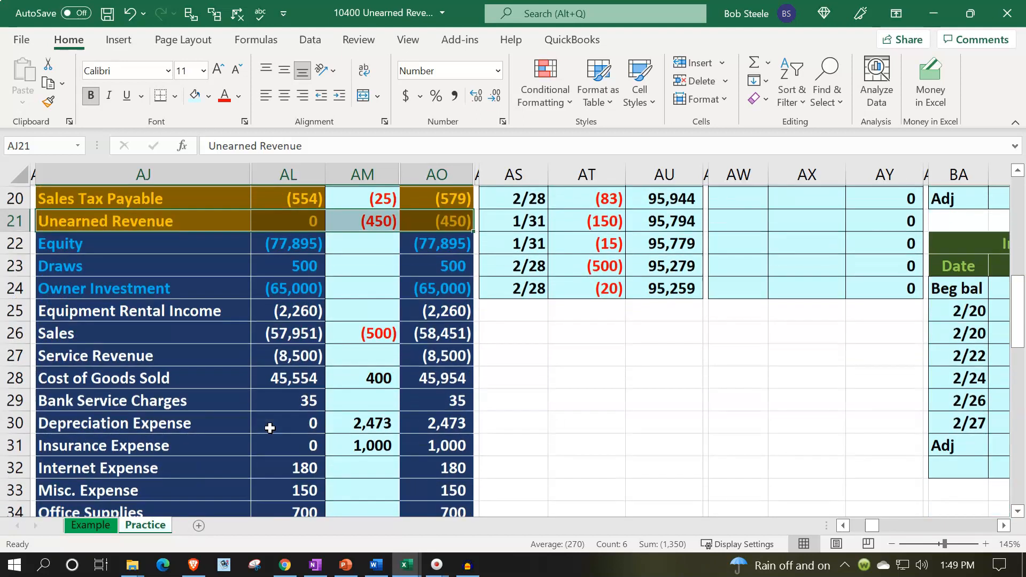
scroll(270, 428, down, 4)
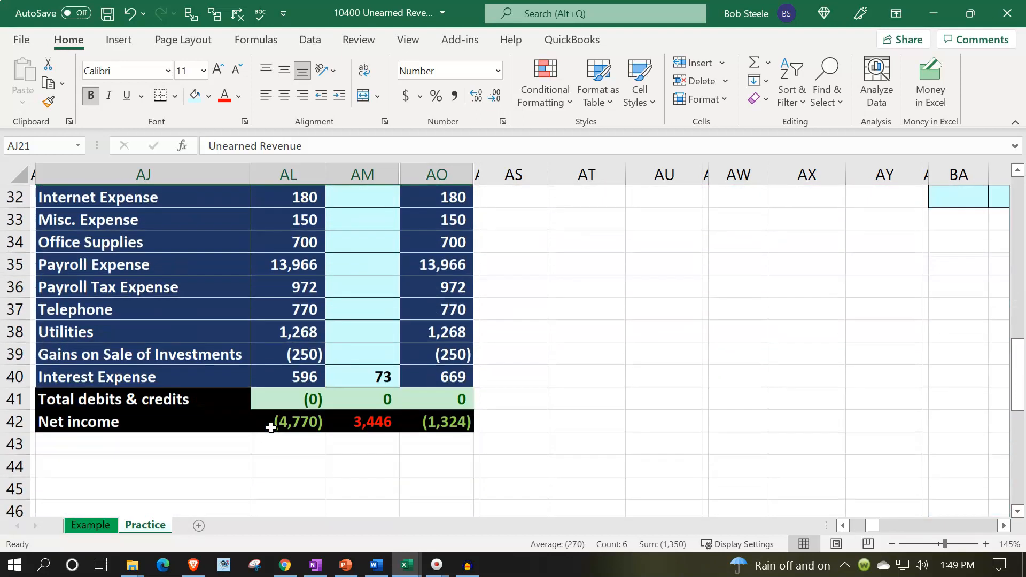